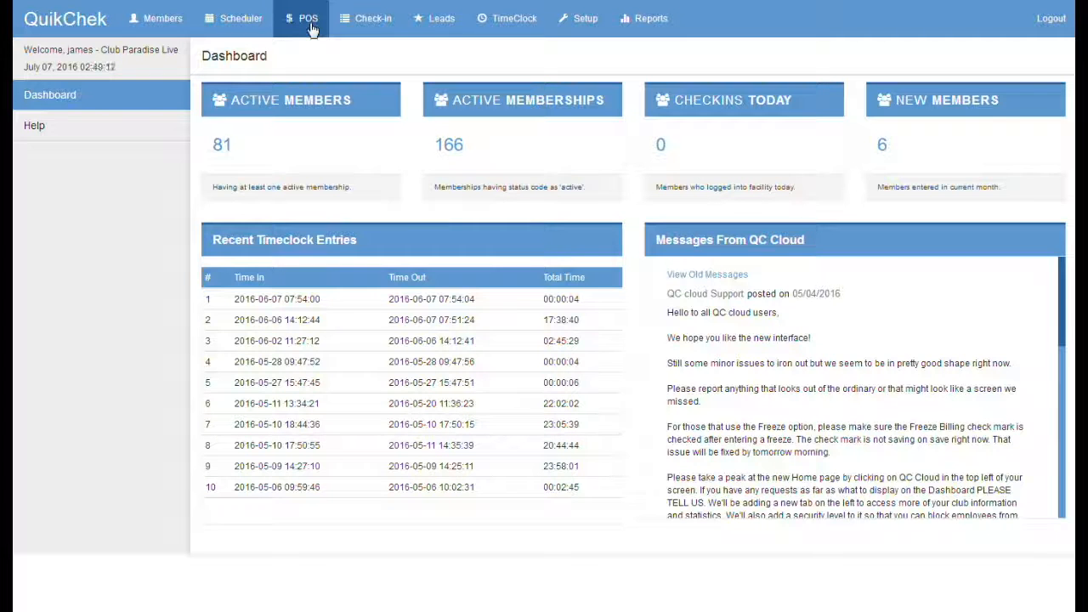
Step: Open a POS sale for the Default Customer
click(308, 21)
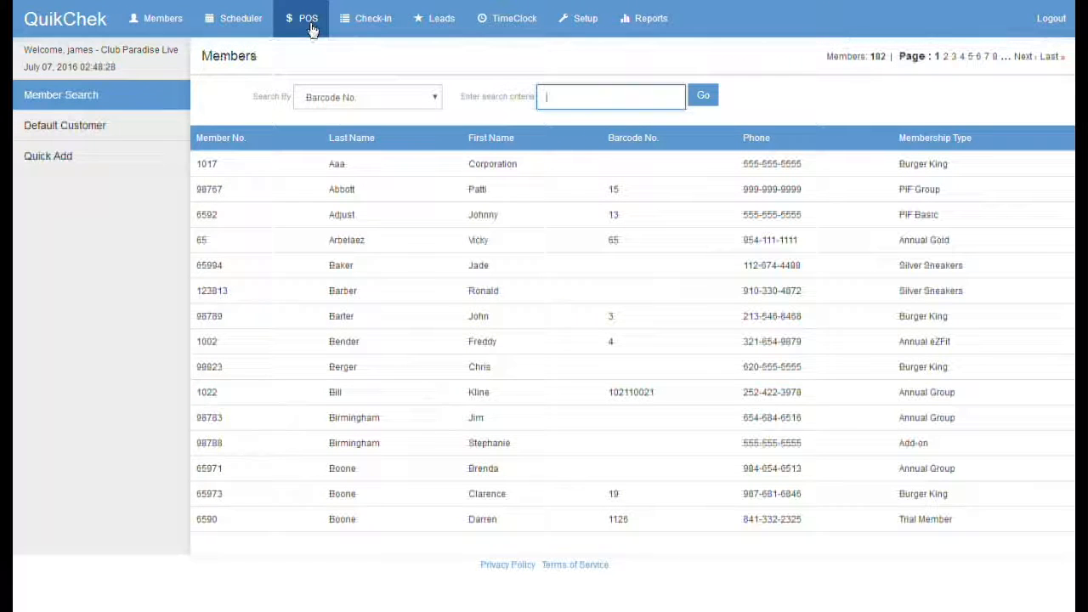
click(90, 129)
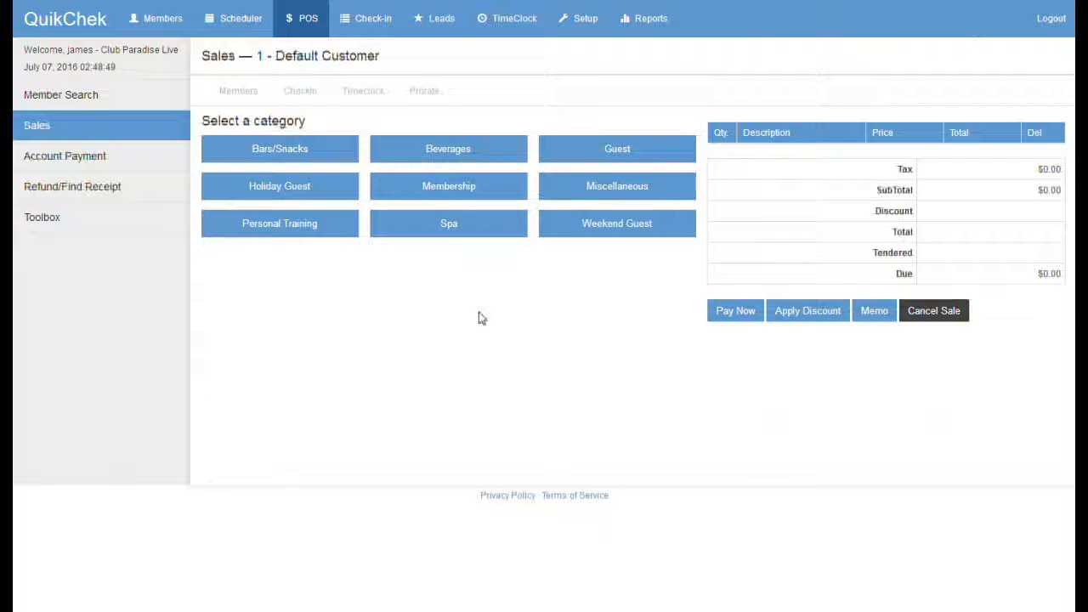
Step: Add a Granola Bar from Bars/Snacks to the ticket
click(277, 152)
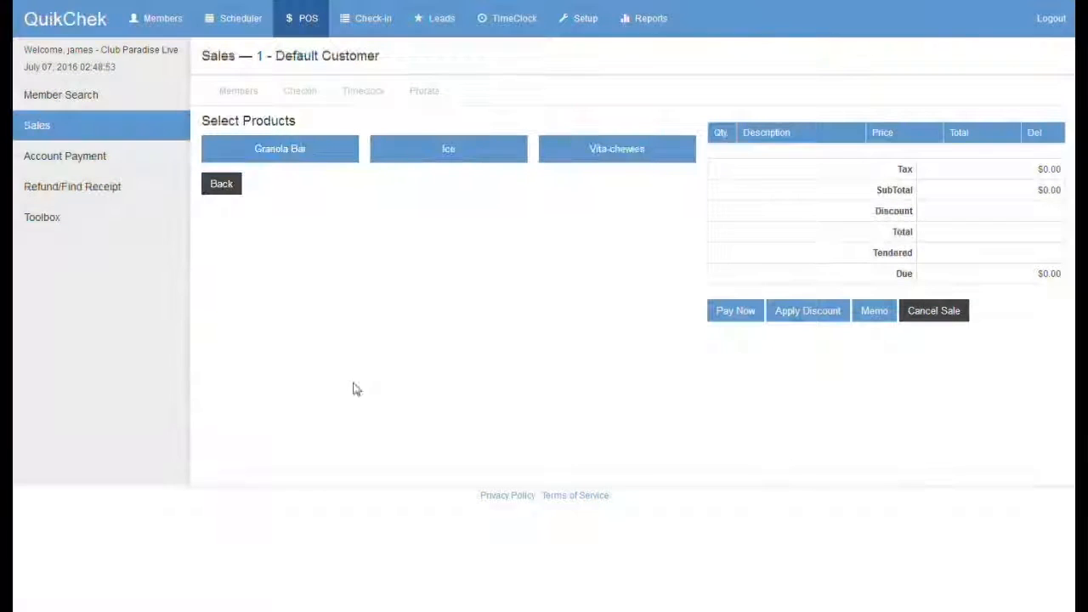
click(283, 153)
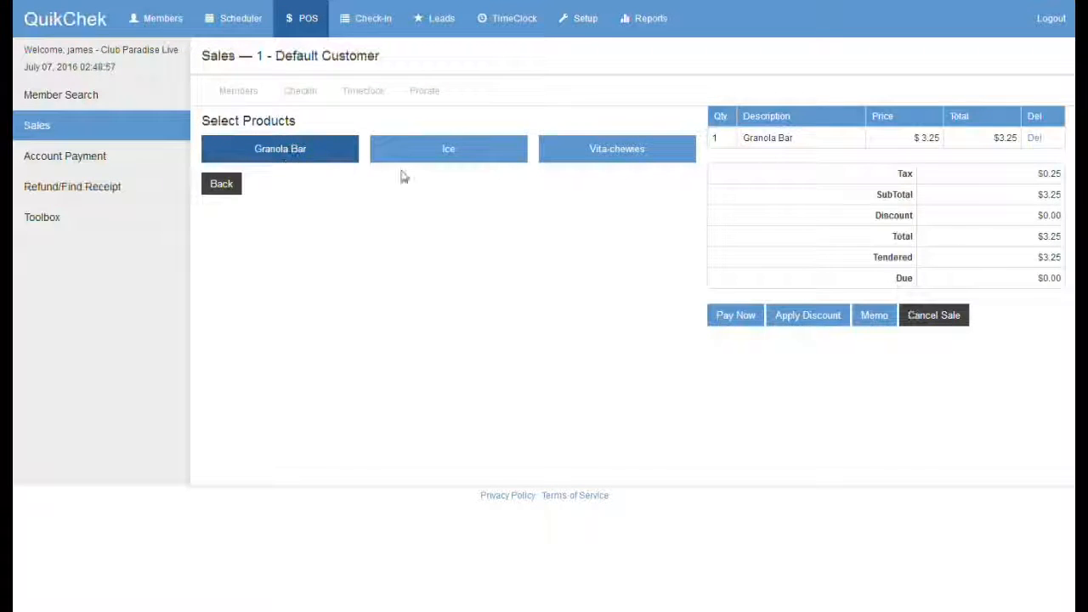
drag(803, 140, 738, 139)
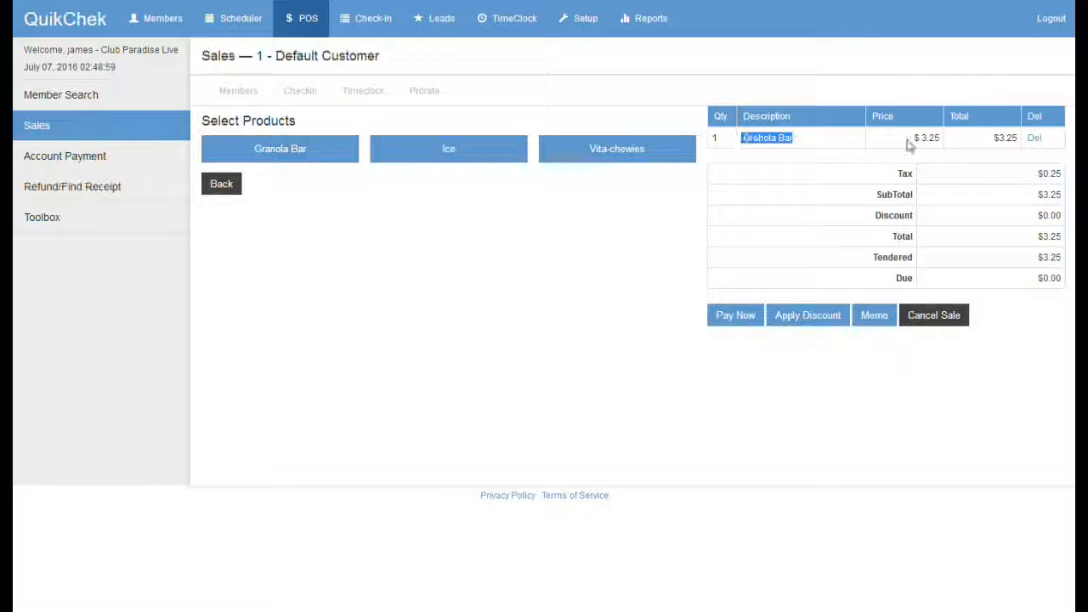
Step: Add a Water from Beverages and go to payment for the $5.25 total
click(219, 187)
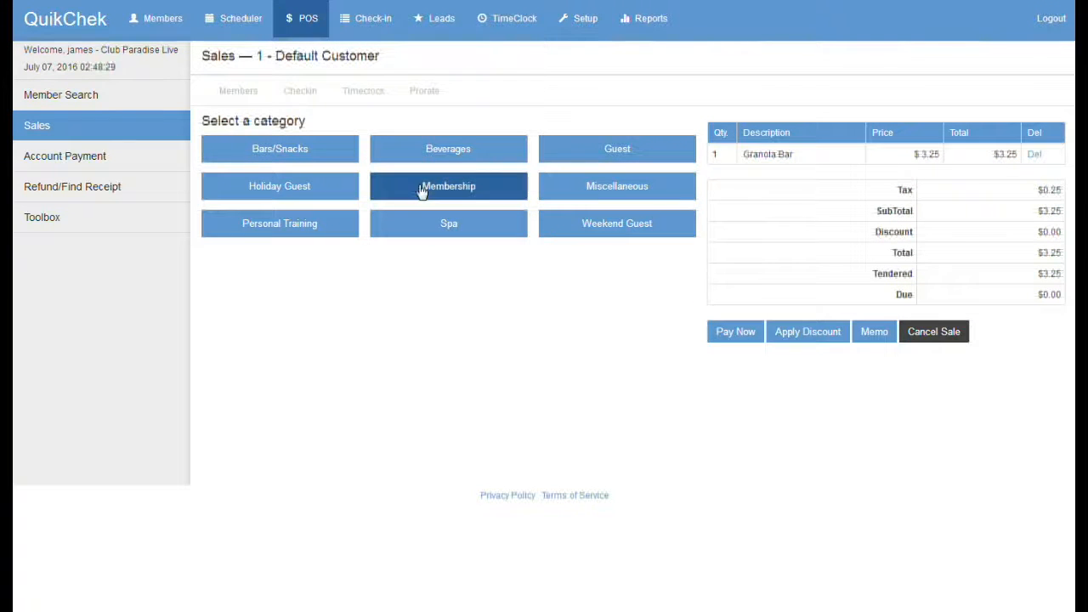
click(440, 154)
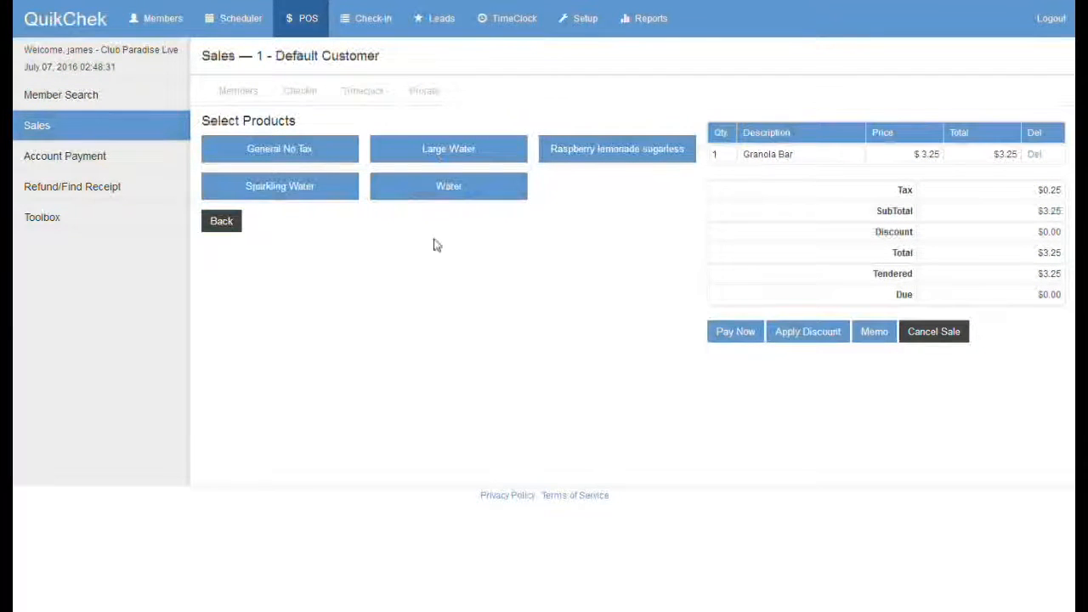
click(448, 186)
drag(756, 137, 742, 138)
drag(796, 159, 745, 159)
click(617, 343)
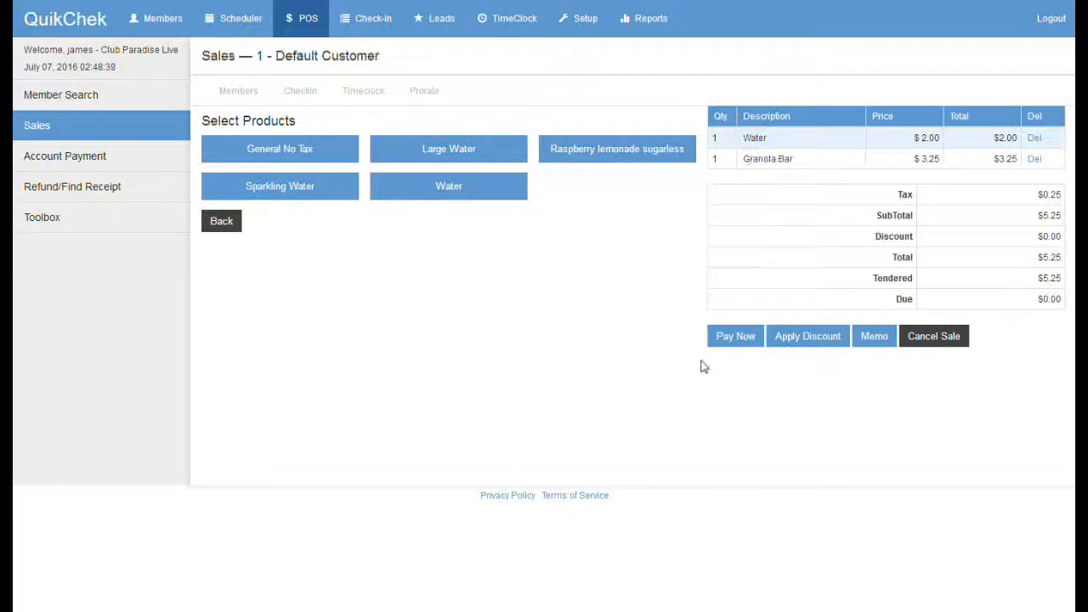
click(733, 339)
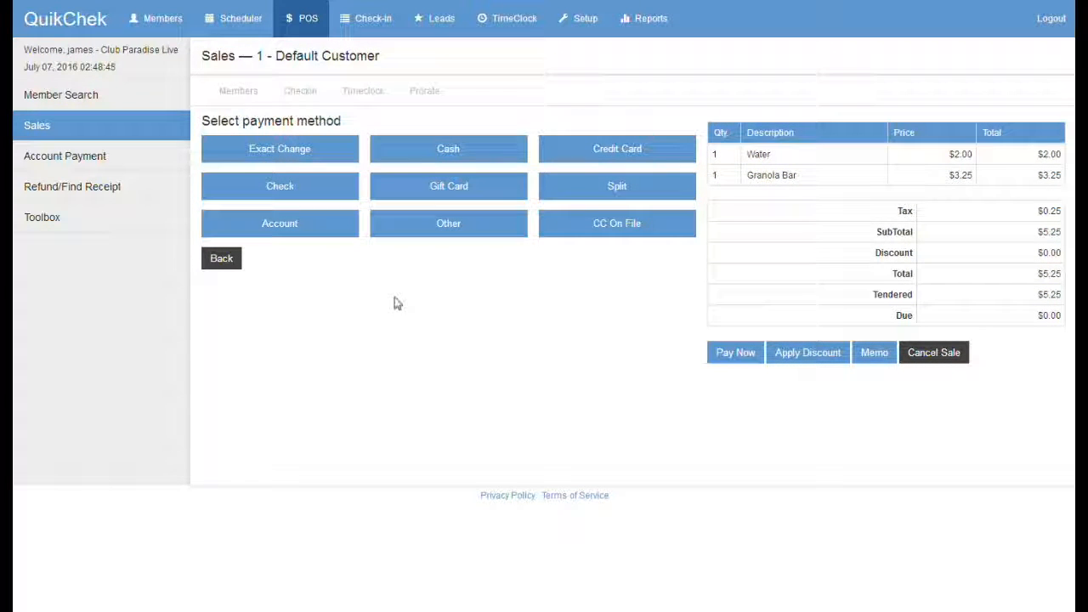
Step: Pay the $5.25 sale with $10.00 cash, leaving $4.75 change due
click(444, 157)
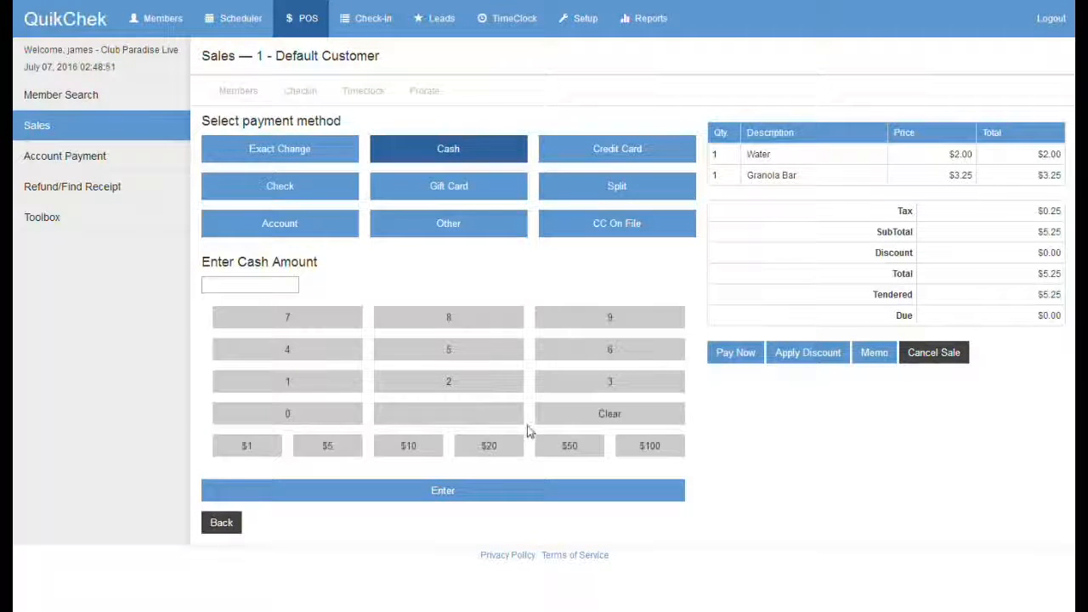
click(414, 453)
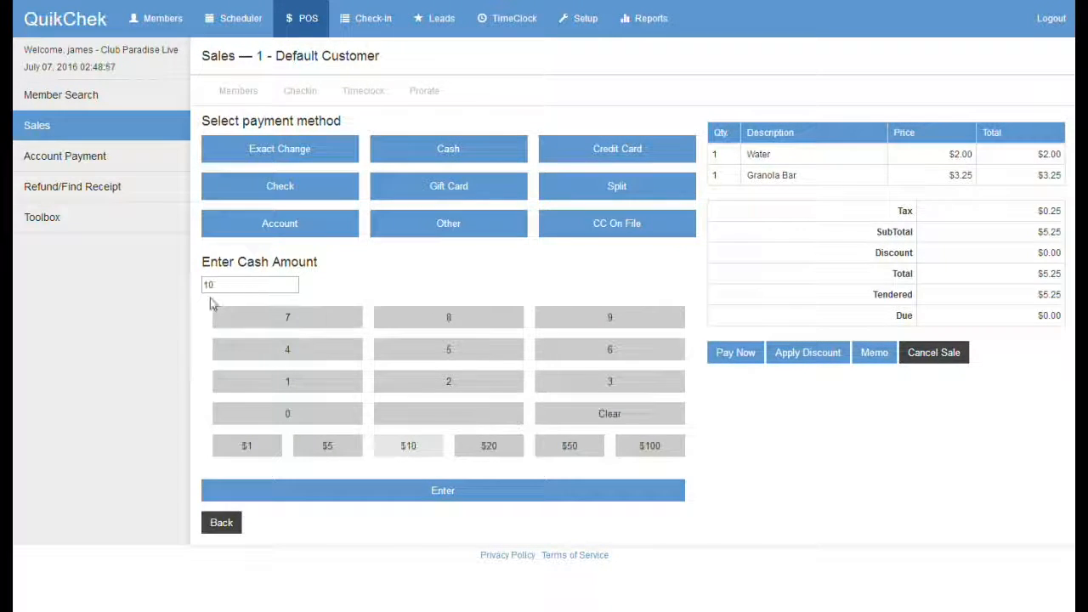
click(241, 286)
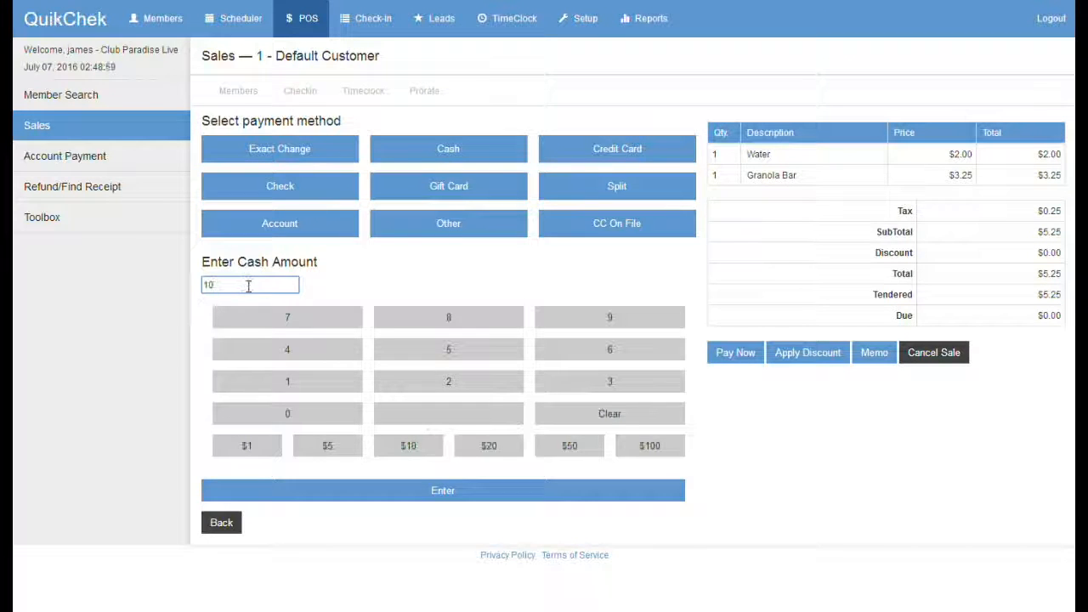
click(444, 493)
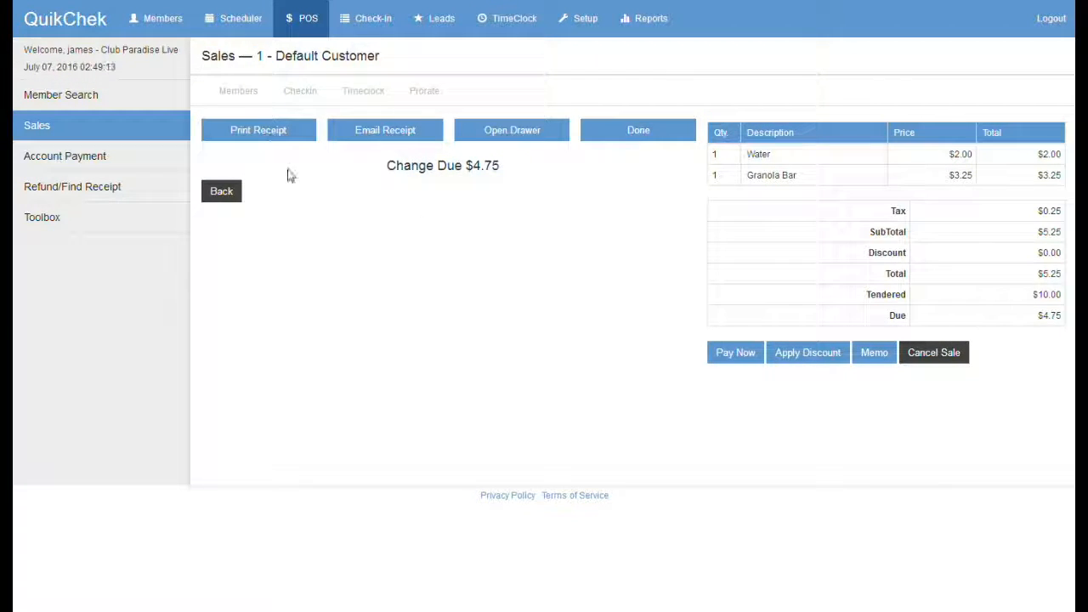
click(263, 139)
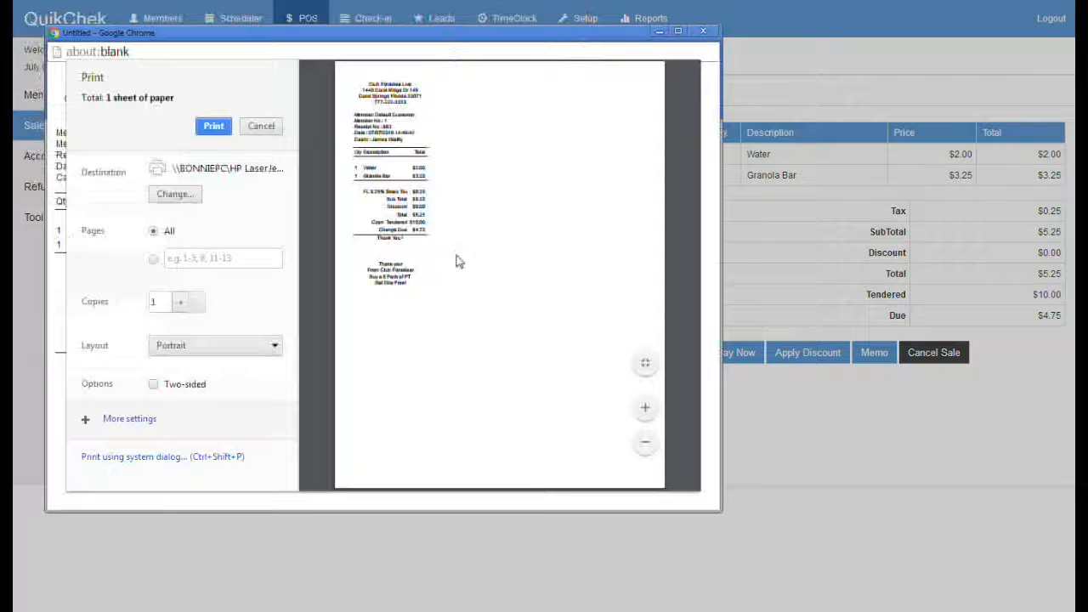
drag(718, 509, 820, 599)
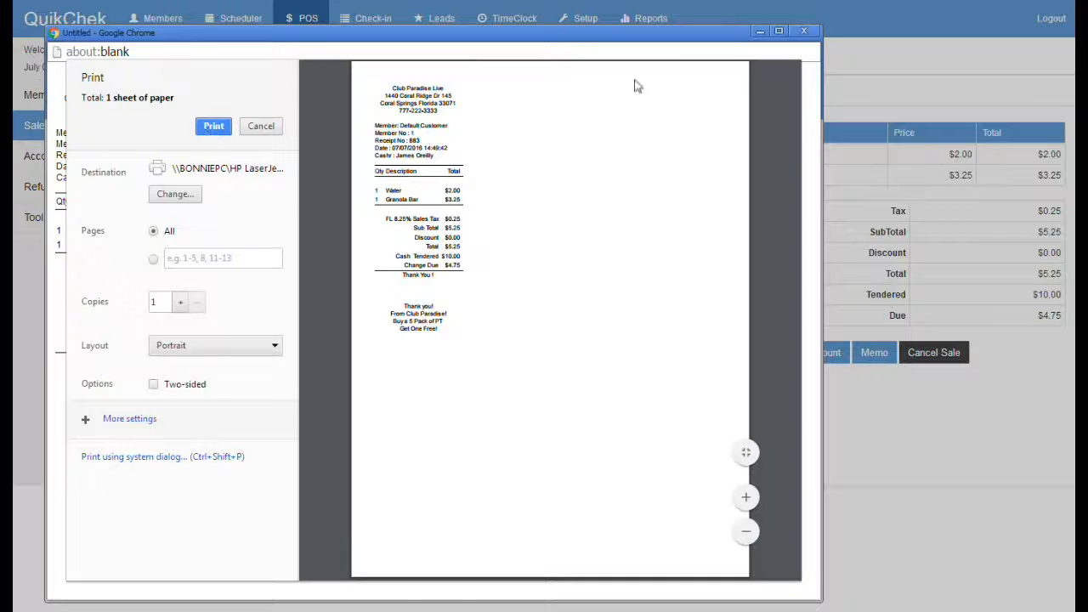
click(804, 32)
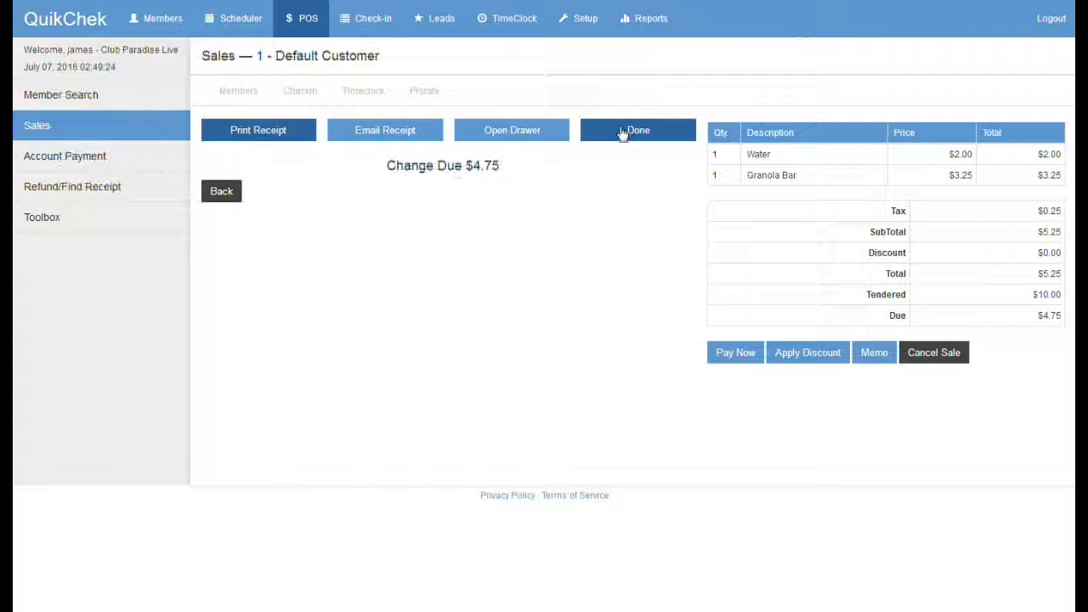
Step: Add another Granola Bar, then cancel the whole sale back to an empty $0.00 ticket
click(221, 197)
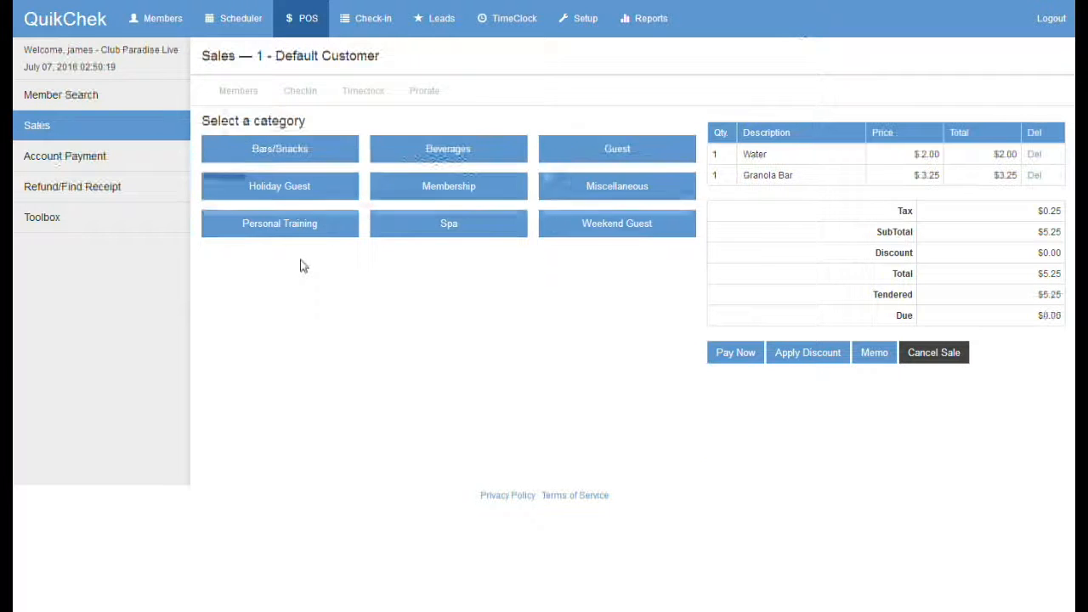
click(272, 158)
click(279, 159)
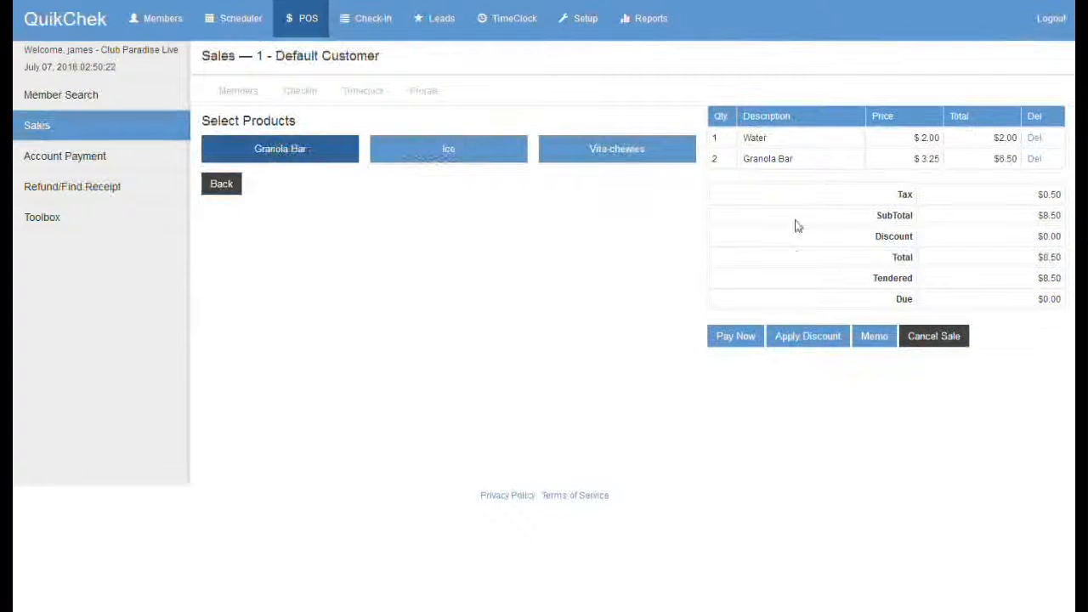
drag(792, 158, 740, 139)
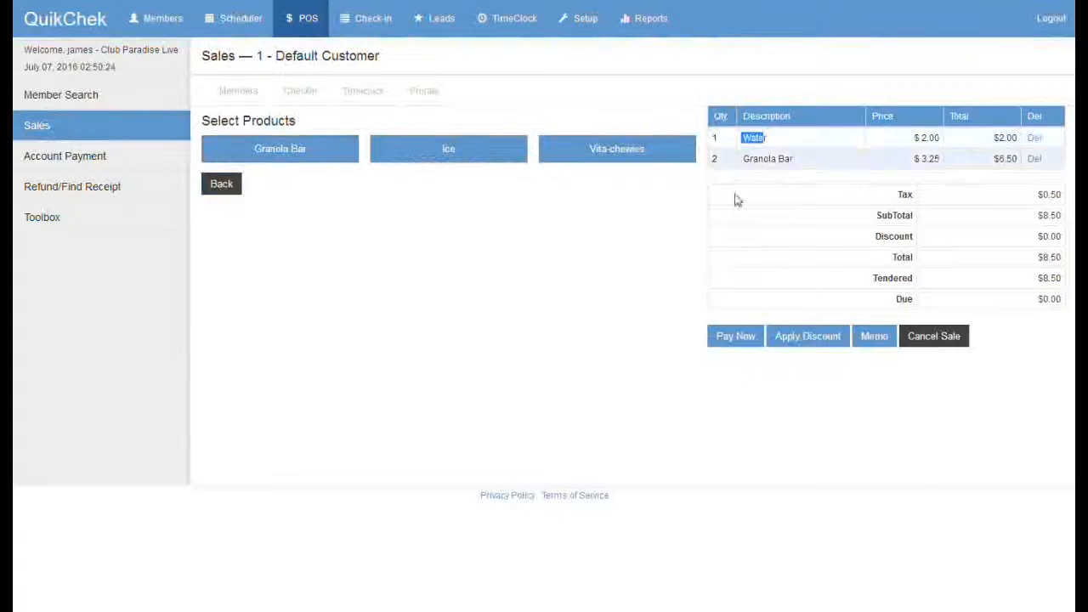
click(623, 258)
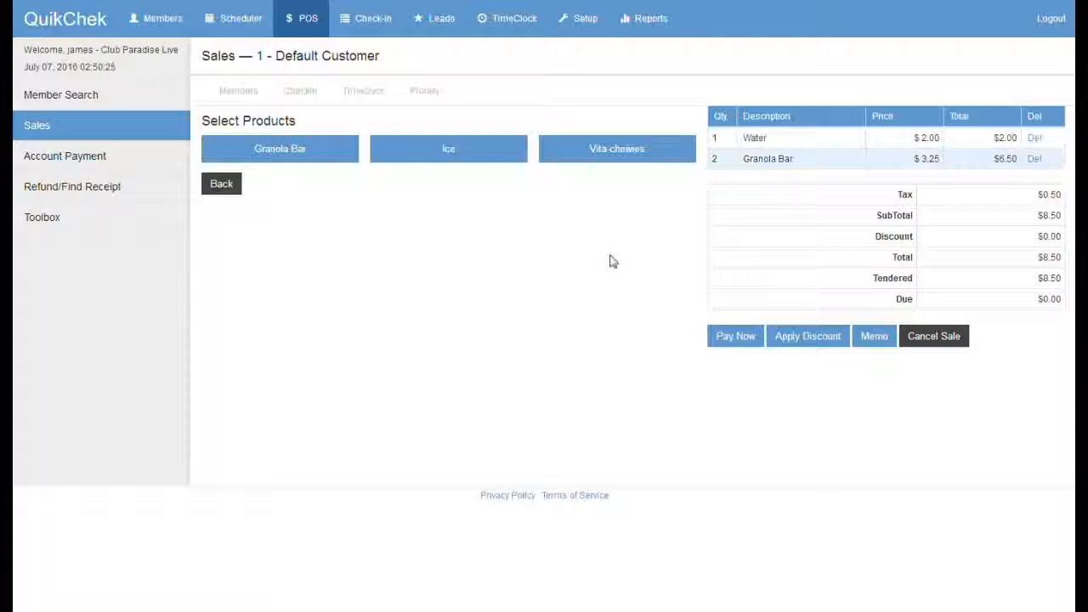
click(221, 186)
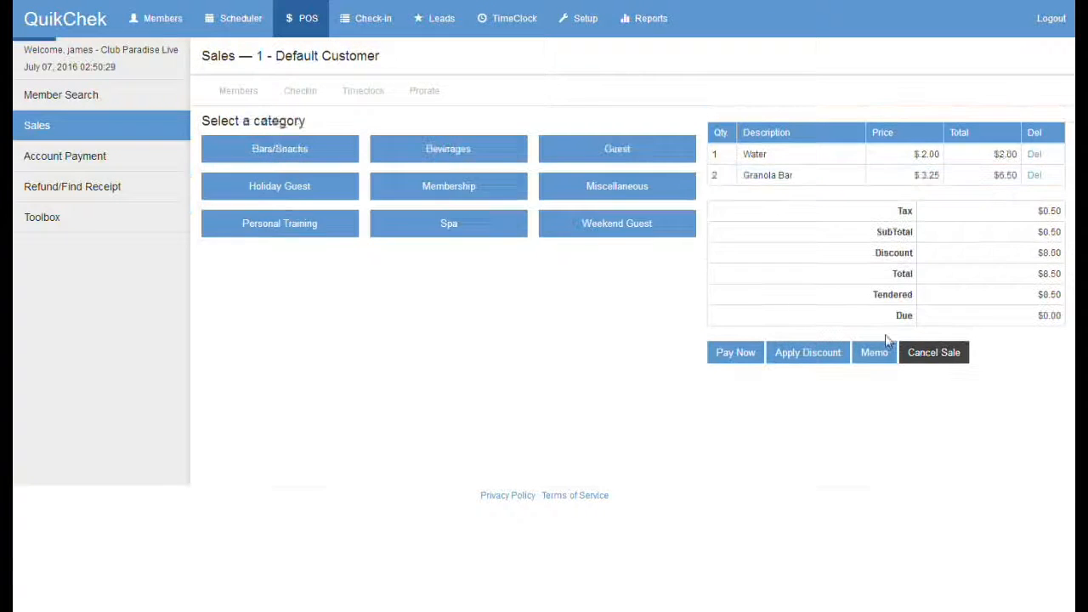
click(932, 340)
click(606, 49)
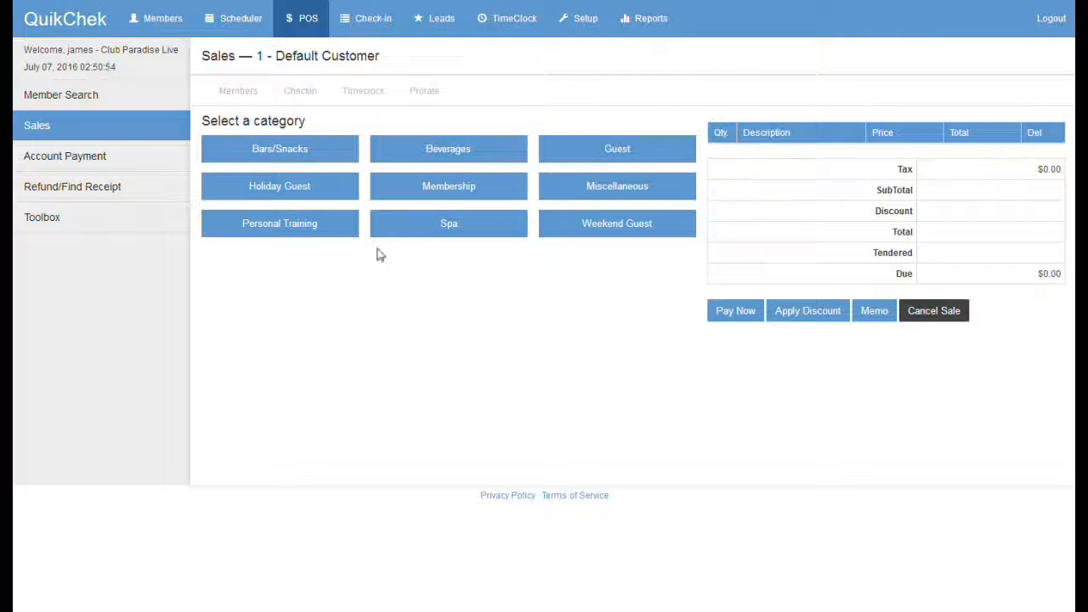
Step: Sell one Water at $2.00 paid with exact change, skipping the receipt print
click(440, 155)
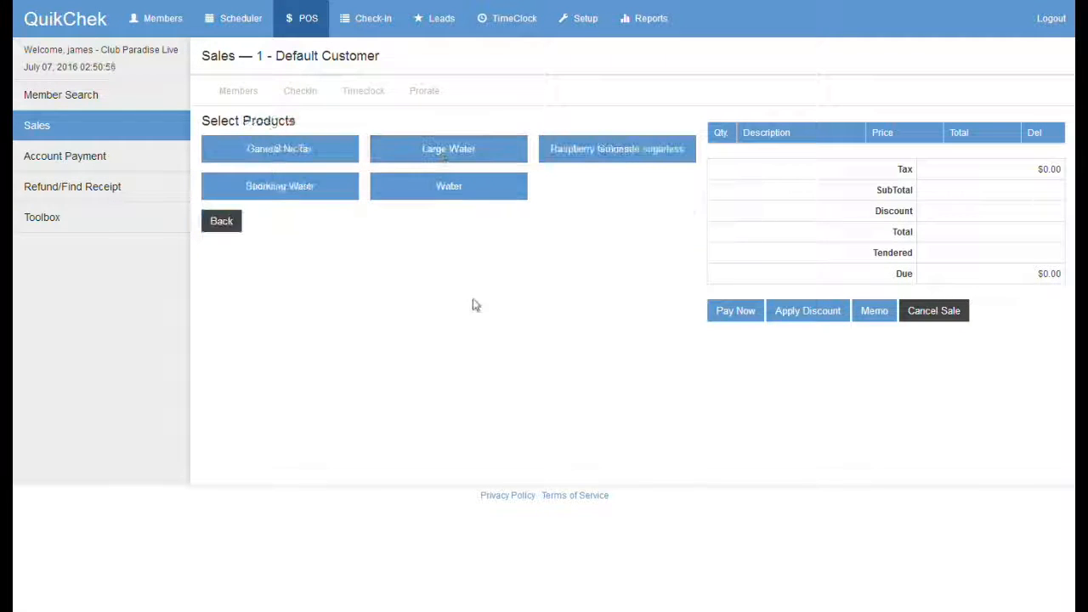
click(451, 192)
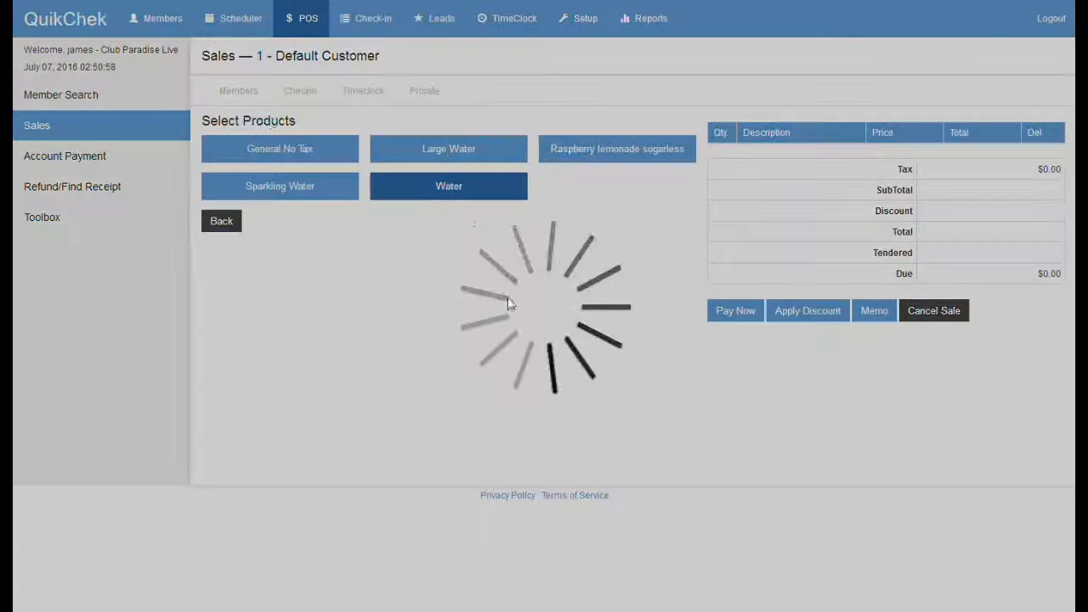
click(934, 137)
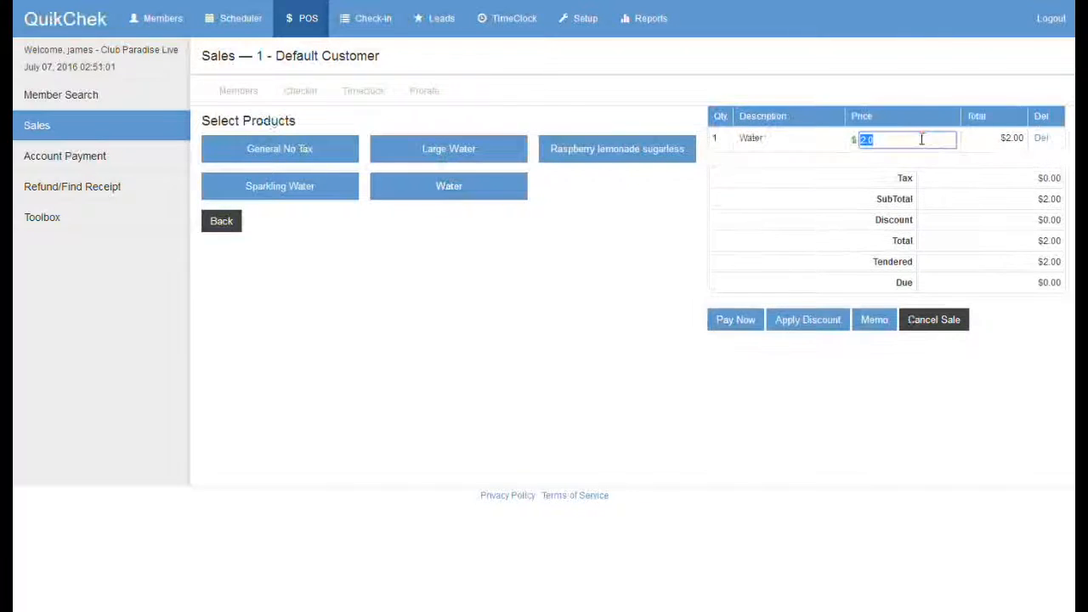
click(790, 146)
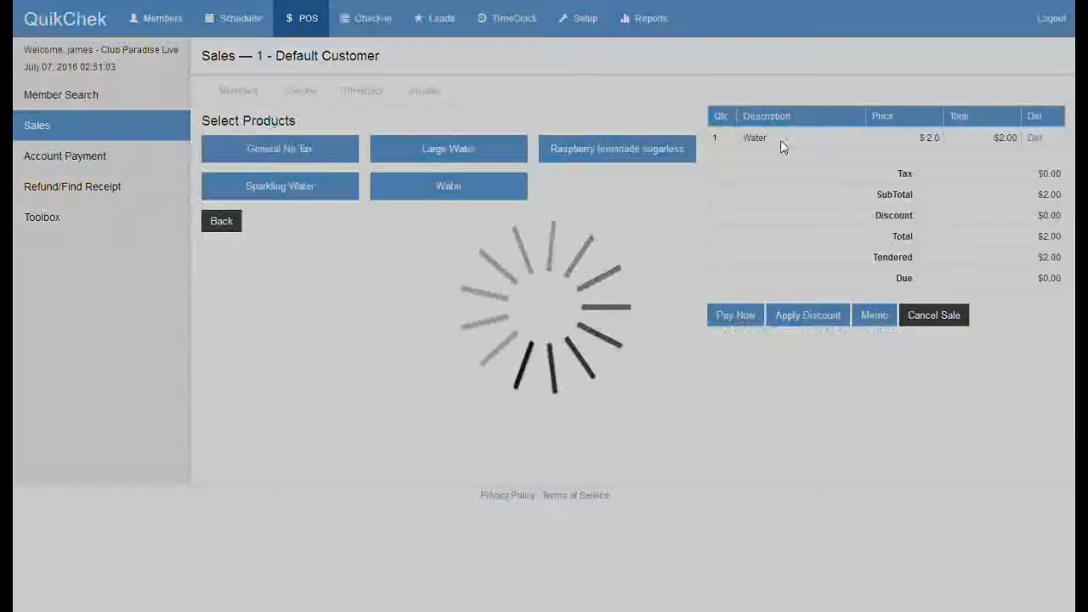
click(733, 316)
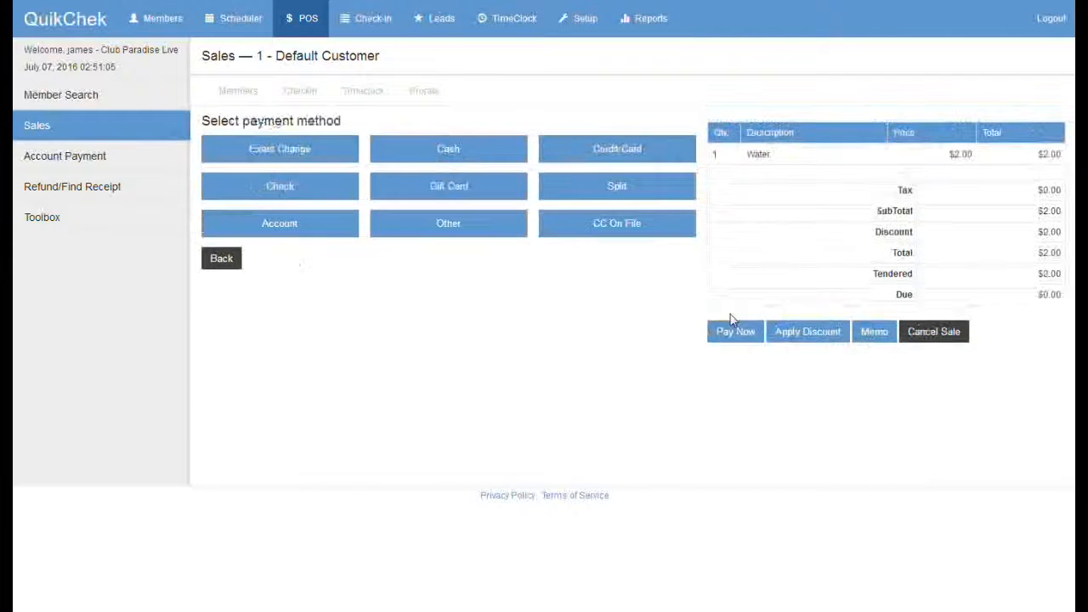
click(281, 153)
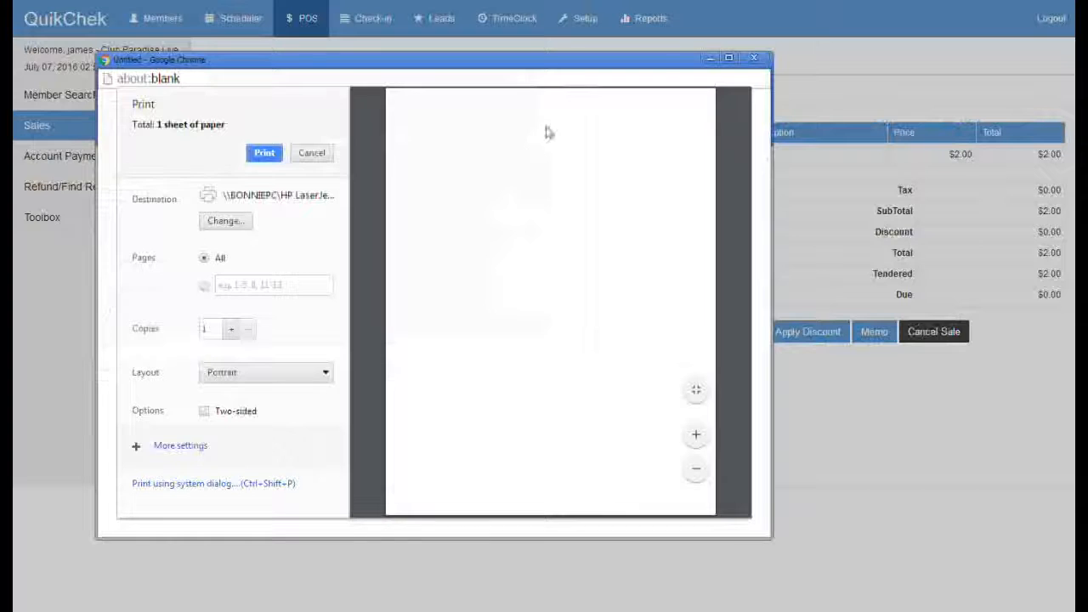
click(753, 57)
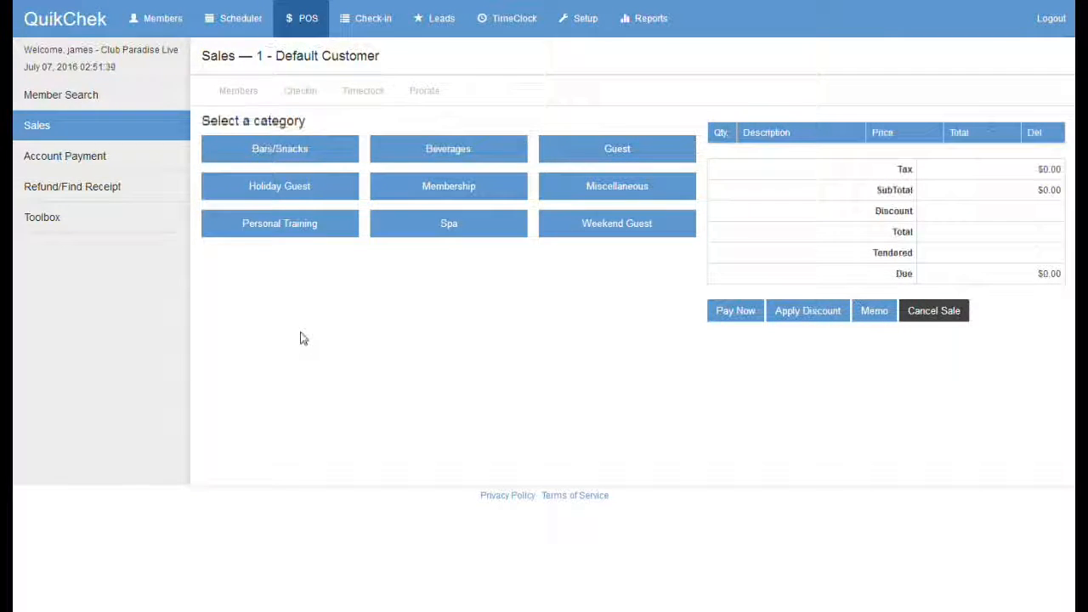
Step: Add a $6.00 Guest item and a One Month Special membership to the sale
click(604, 155)
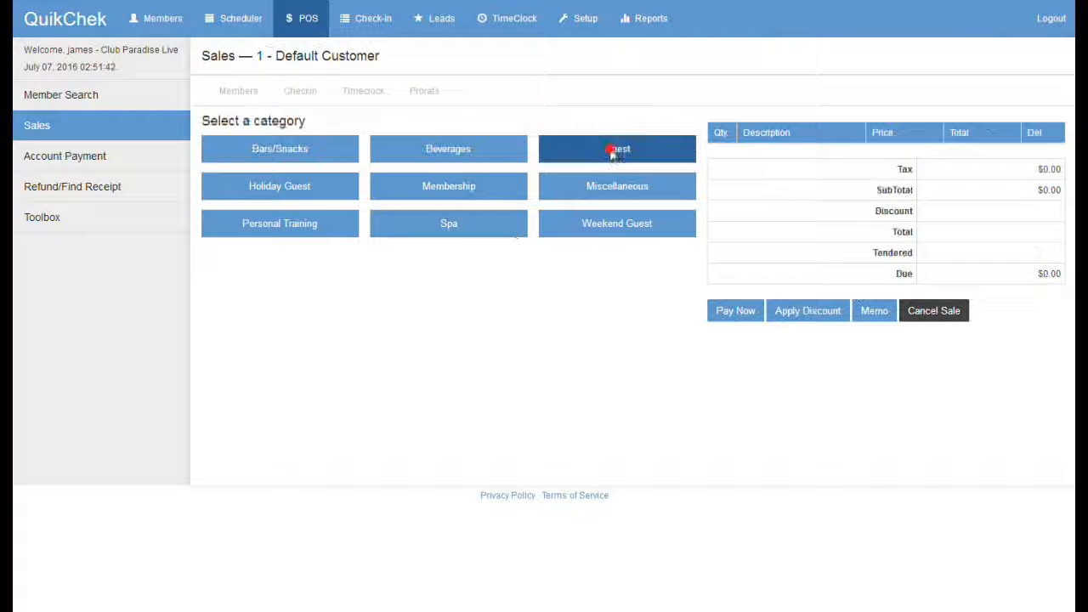
click(277, 162)
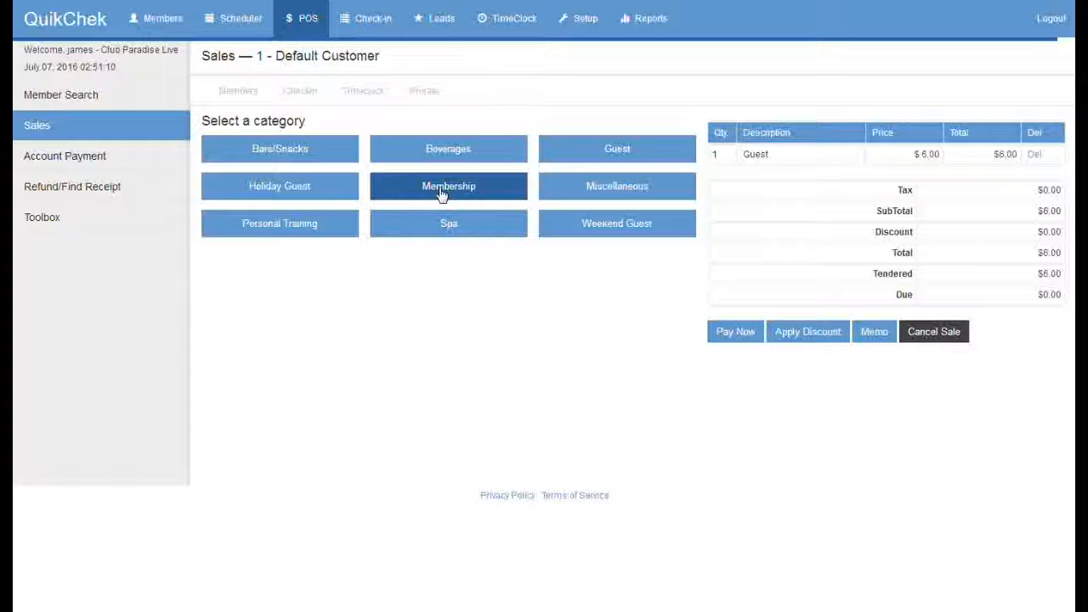
click(441, 194)
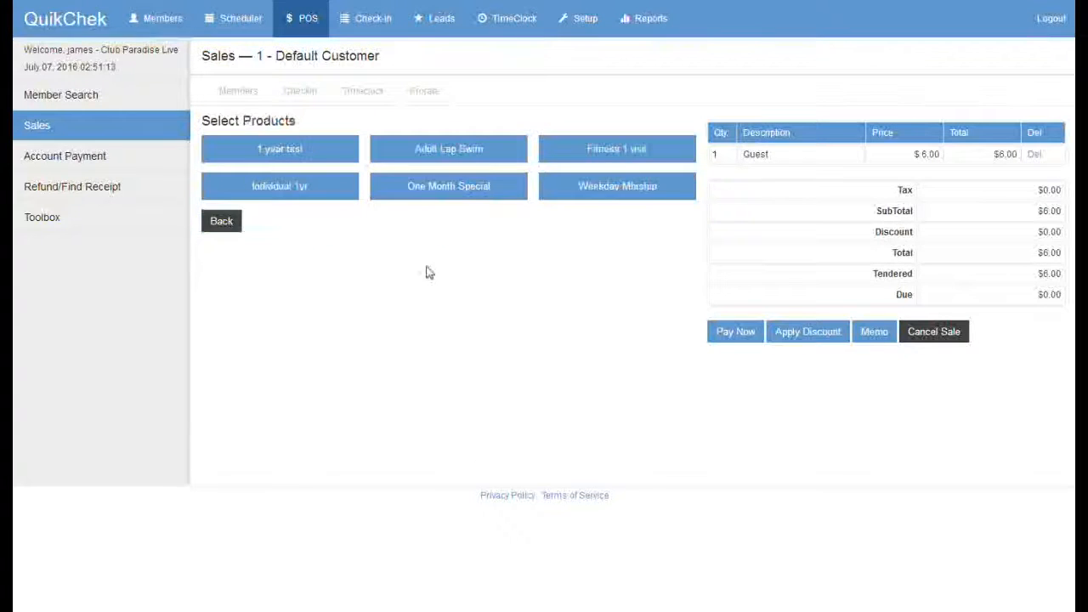
click(433, 191)
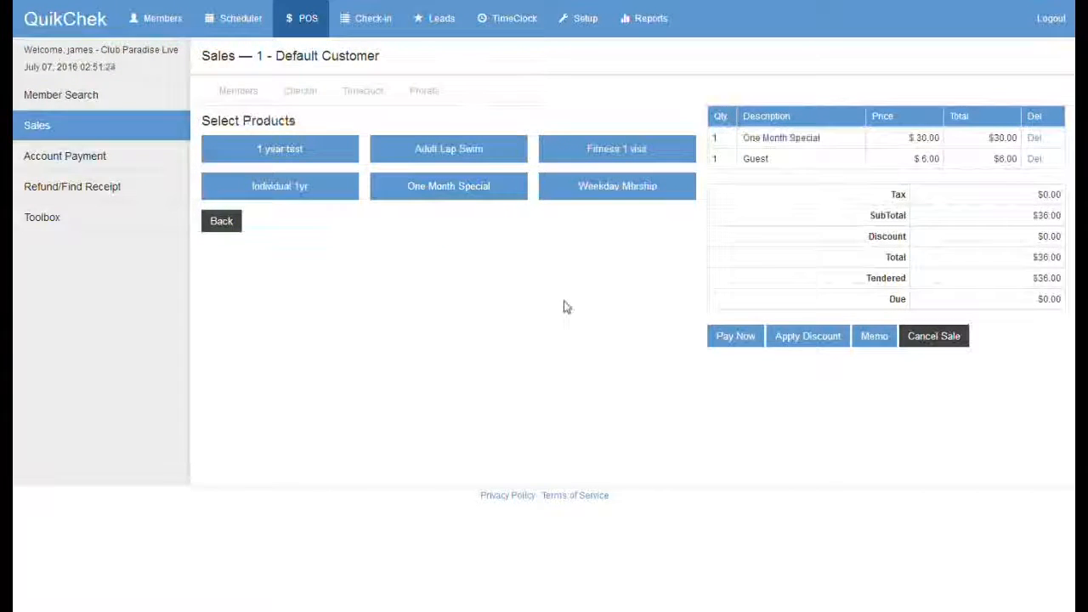
Step: Pay the $36.00 total by check, leaving $0.00 change due
click(736, 336)
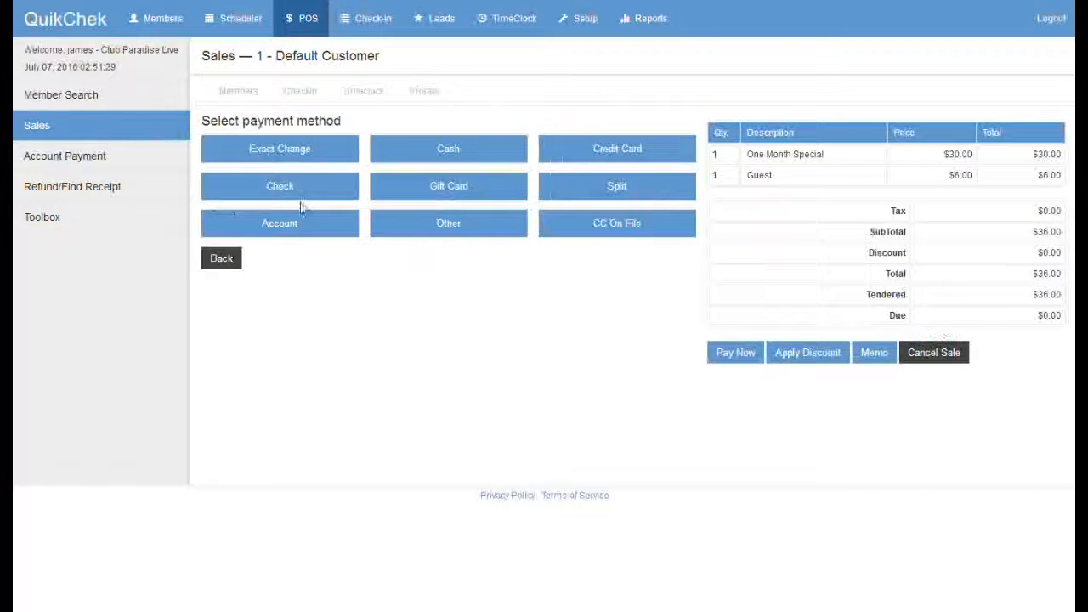
click(284, 189)
click(378, 261)
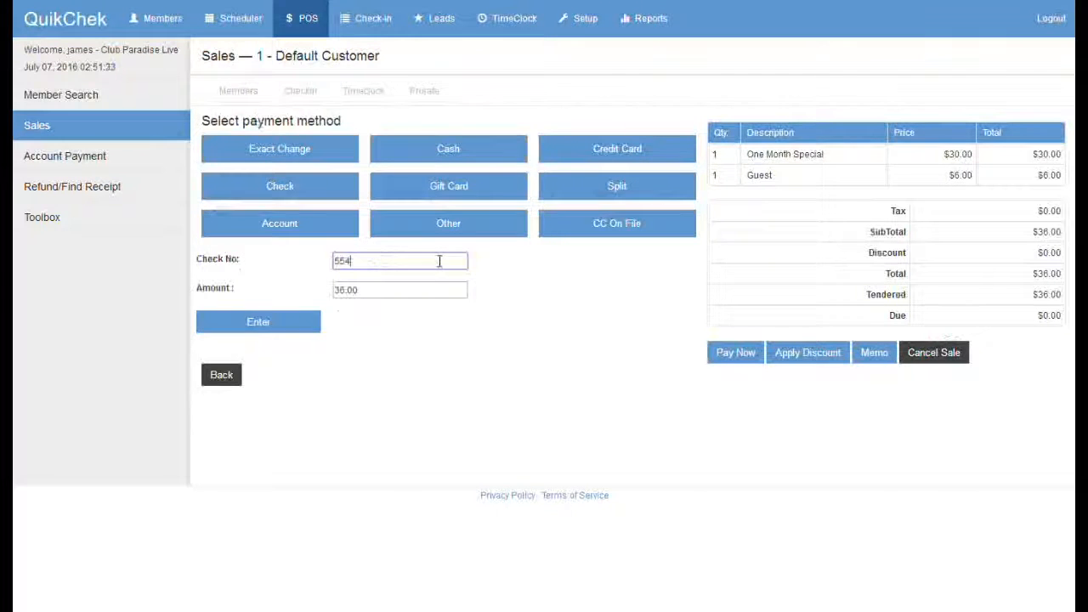
click(293, 320)
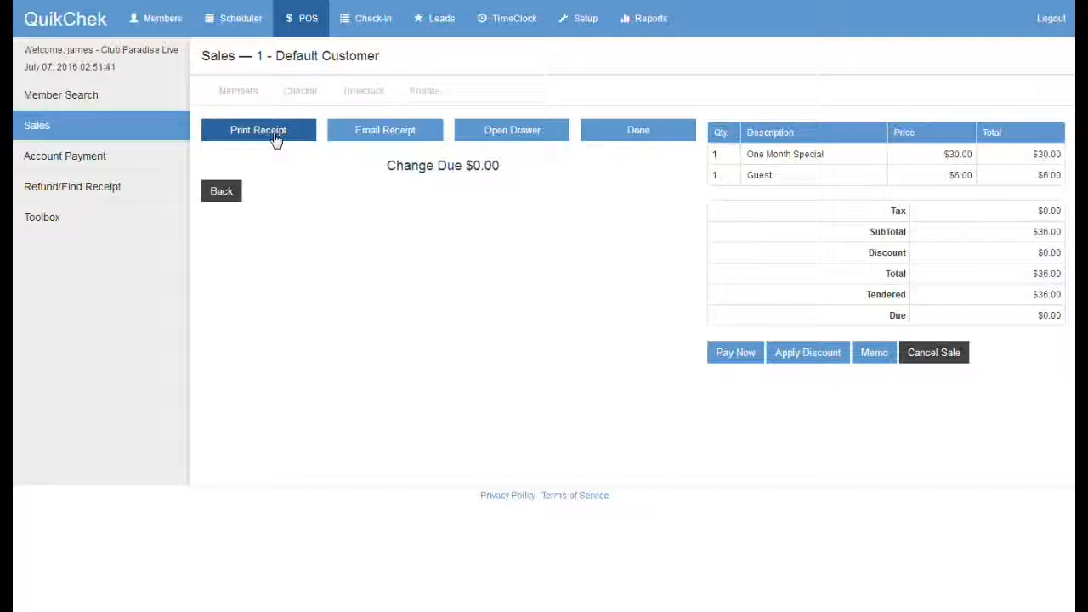
Step: Email the $36.00 sale's receipt to the customer's e-mail address and finish the sale
click(376, 141)
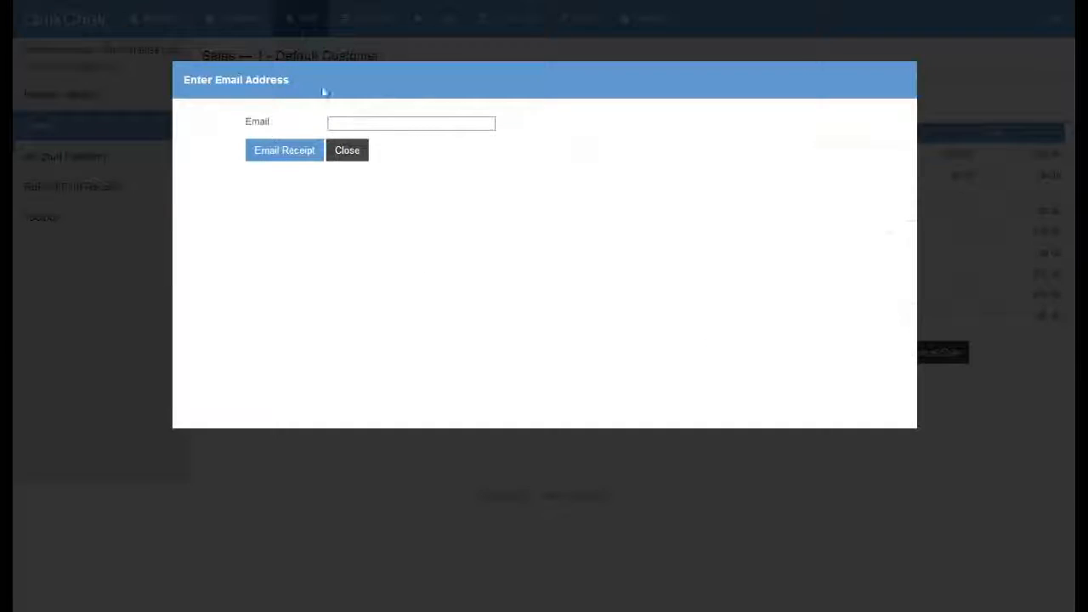
click(375, 124)
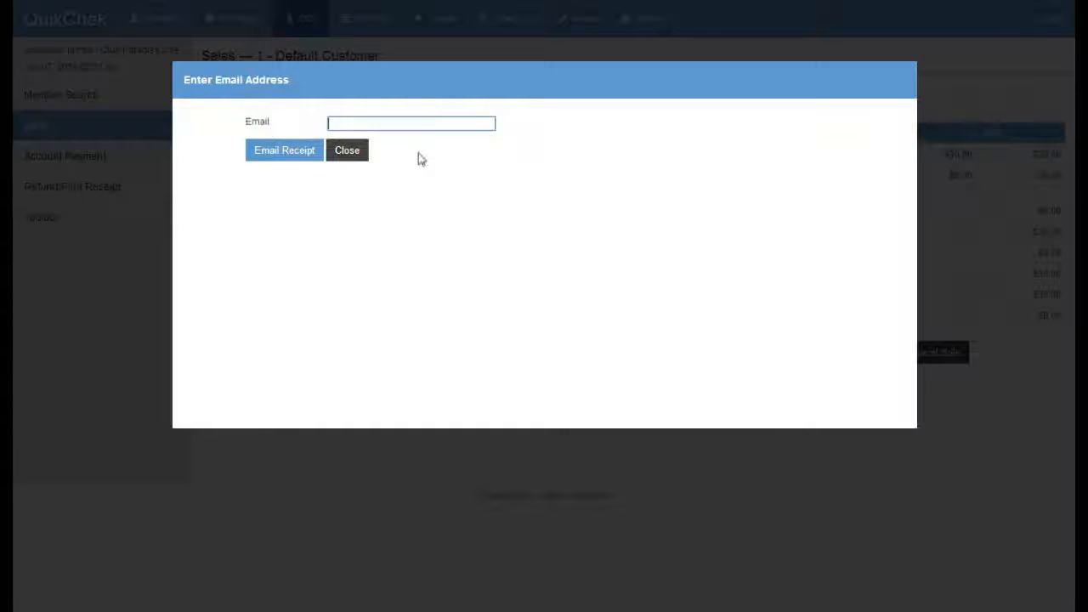
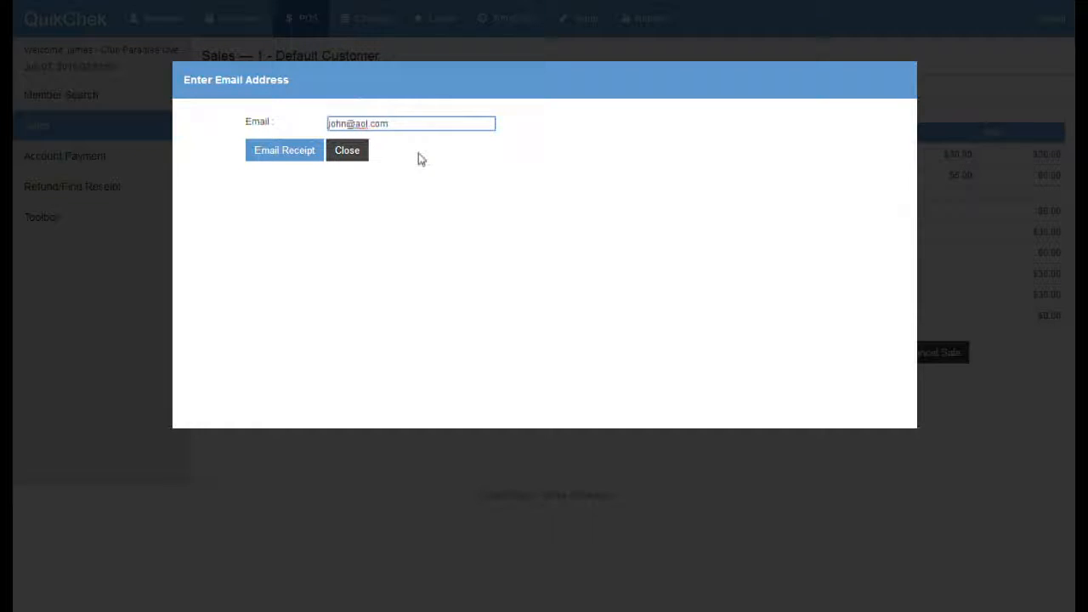
click(315, 156)
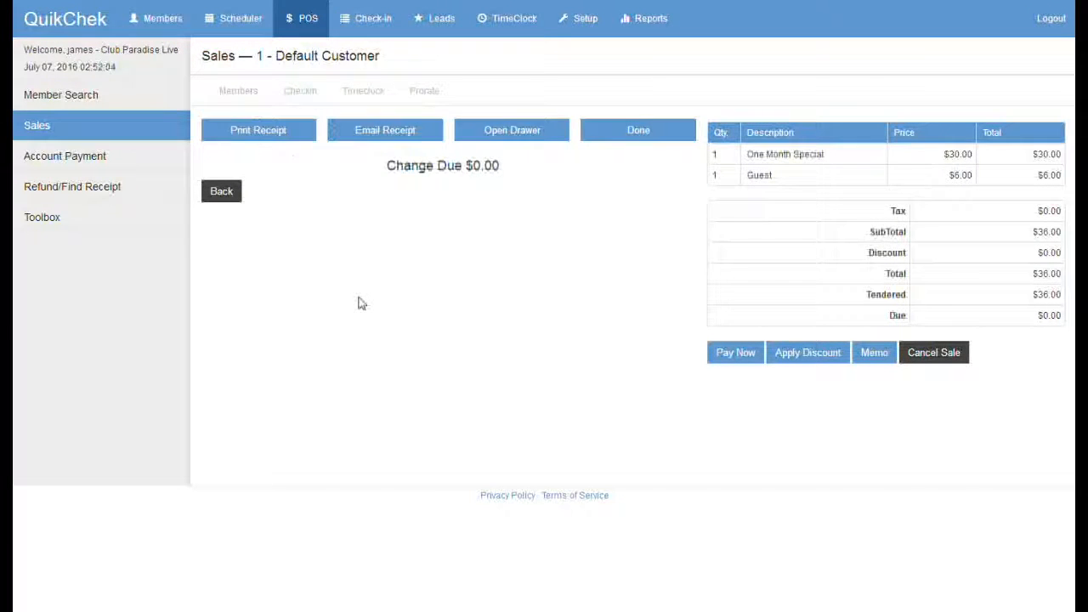
click(633, 136)
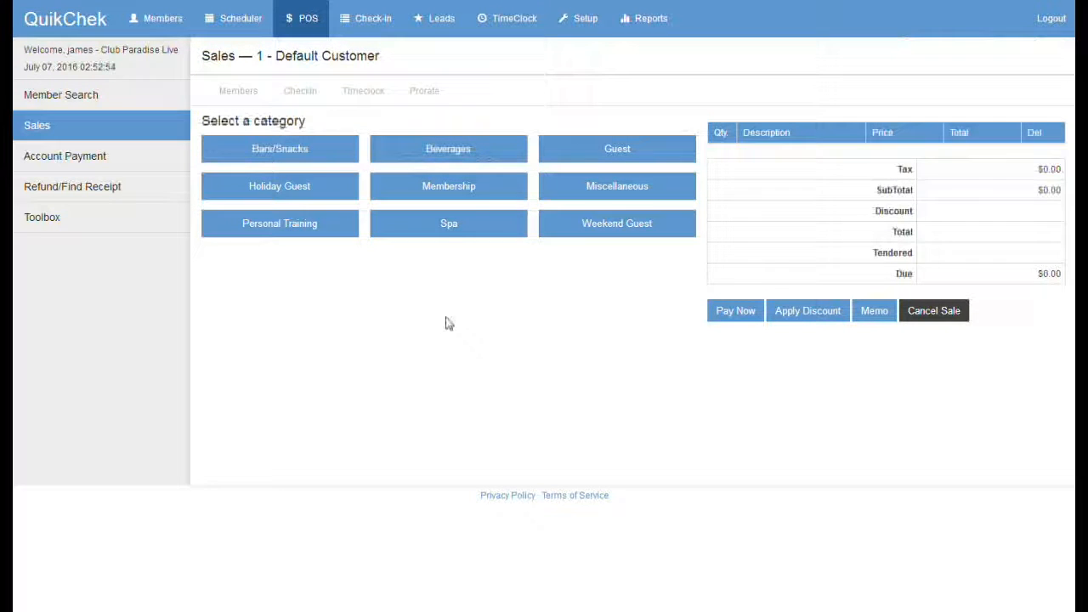
Step: Add Individual 1yr, Towel Fee and Large Water to a new sale
click(448, 197)
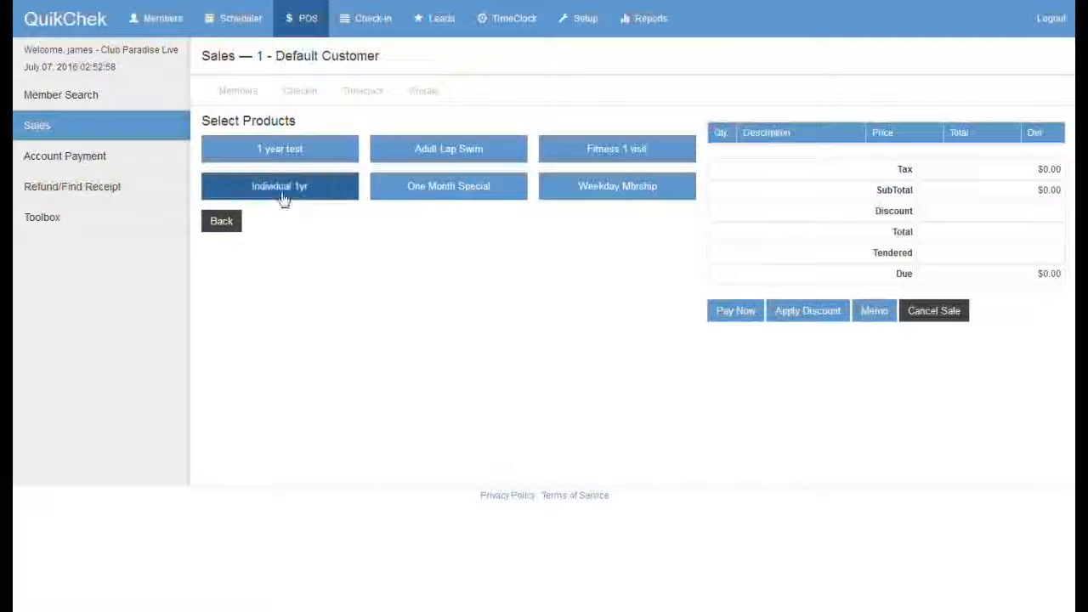
click(280, 192)
click(227, 223)
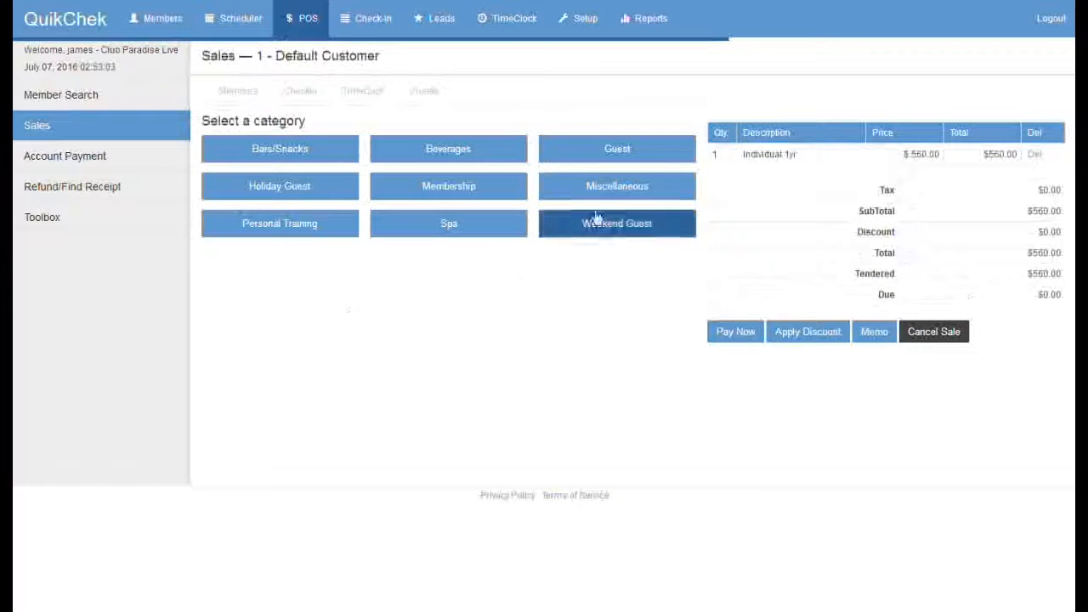
click(598, 196)
click(450, 156)
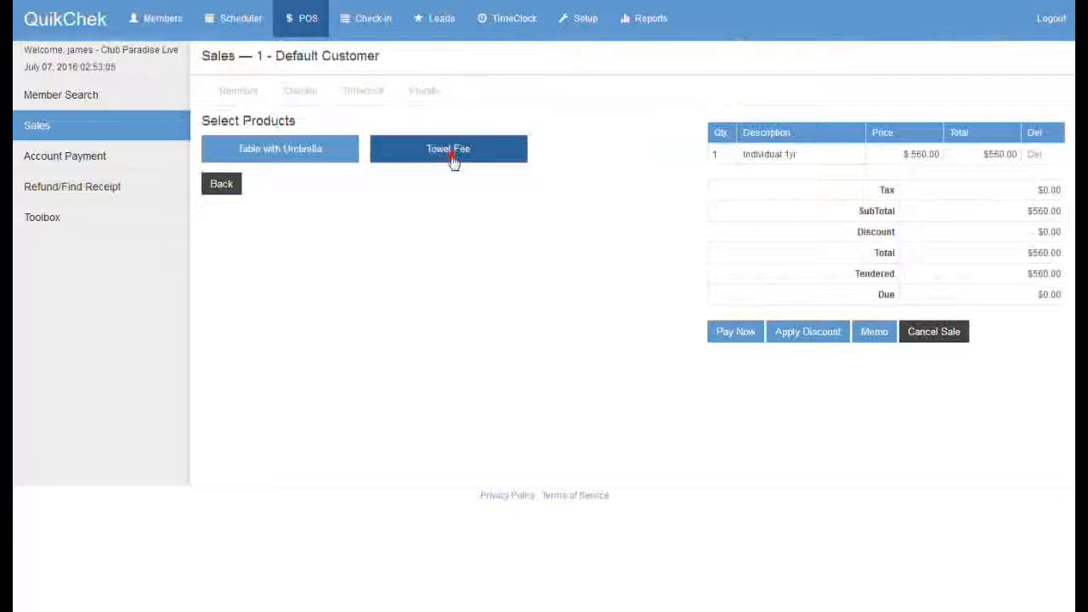
click(224, 185)
click(437, 149)
click(446, 155)
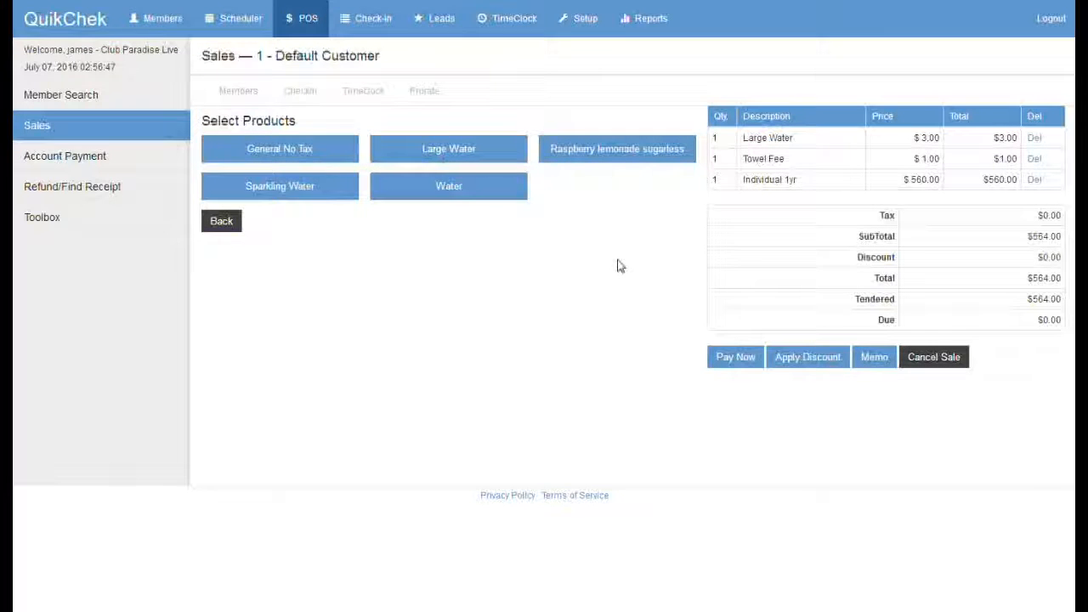
Step: Reprice Individual 1yr to $460.00 and go to payment for the $464.00 total
click(926, 178)
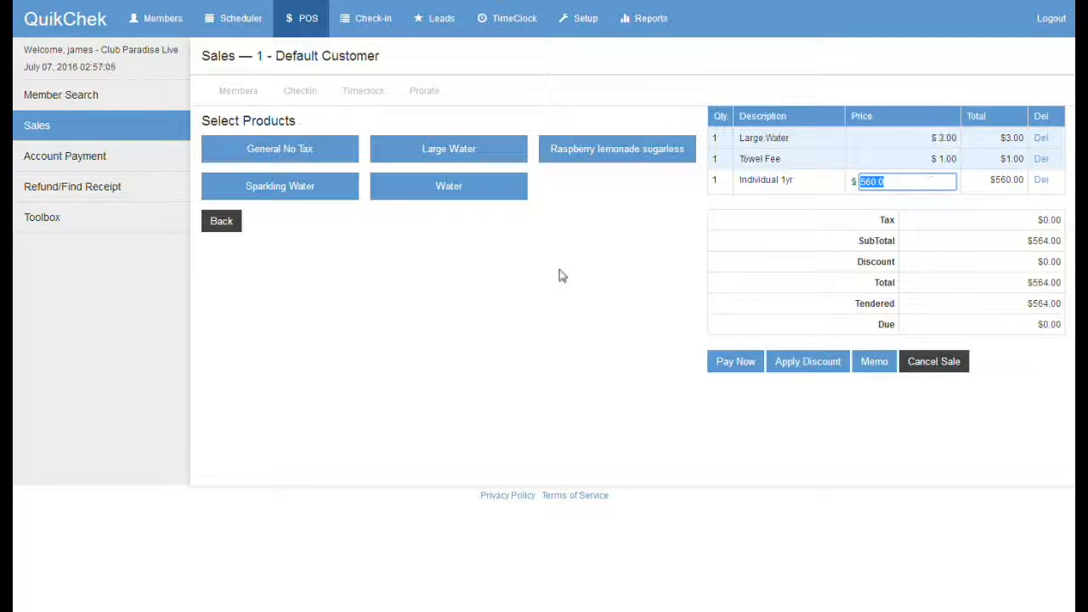
text(45)
key(Return)
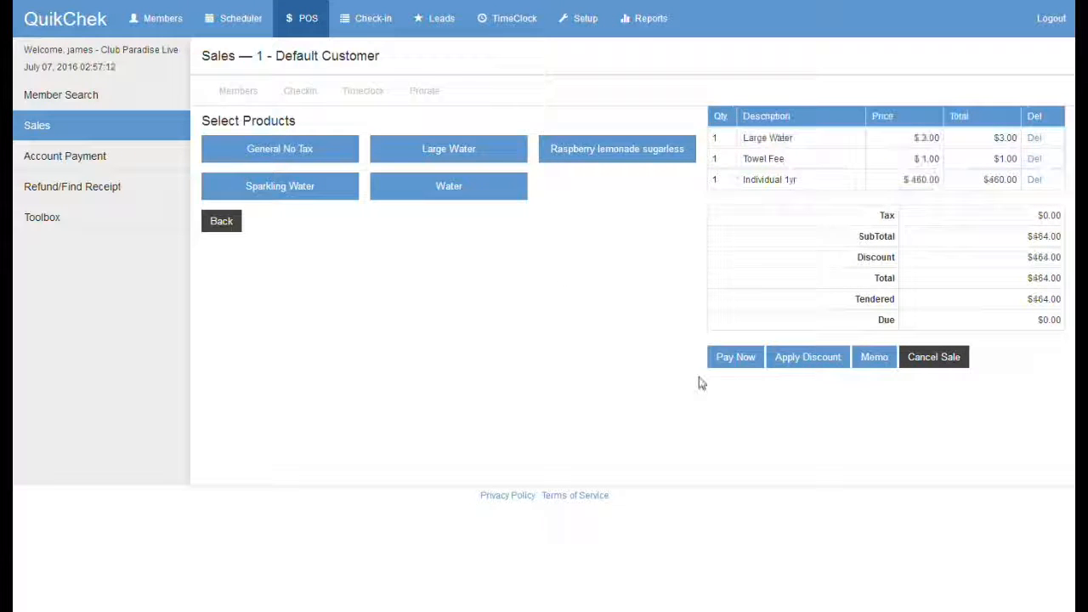
click(740, 359)
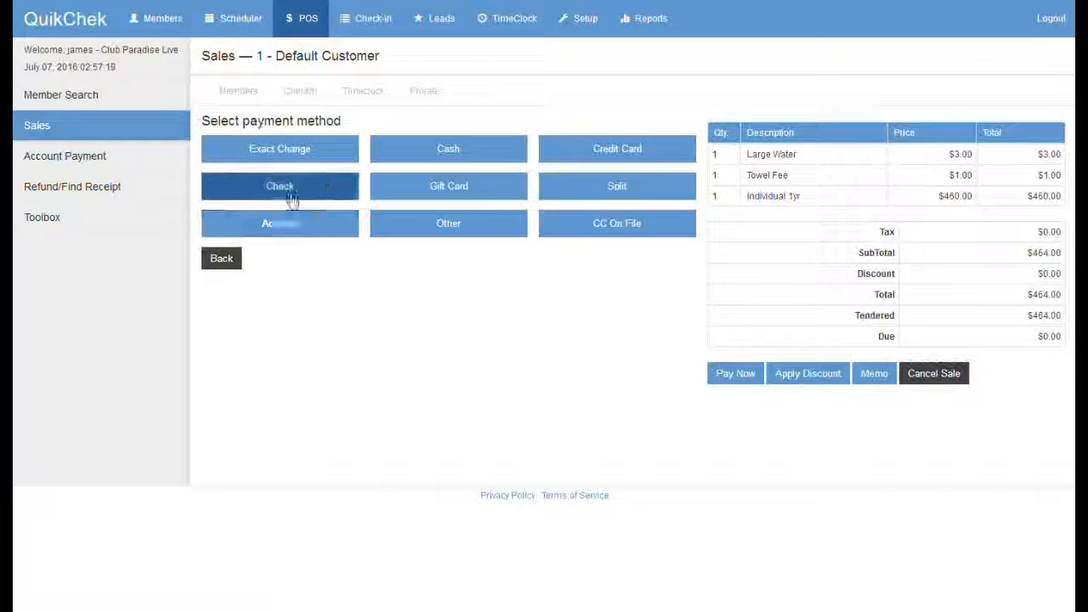
Step: Pay the $464.00 sale by check, entering check number 1540
click(285, 195)
click(371, 262)
text(1540)
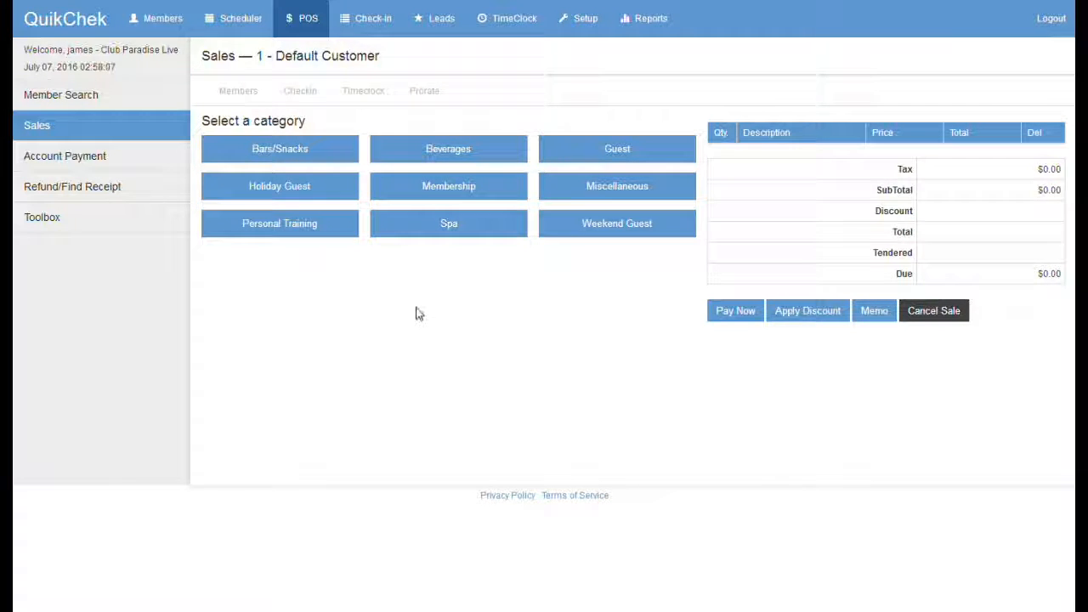
Step: Open Member Search and set it to search by First Name
drag(381, 56, 274, 57)
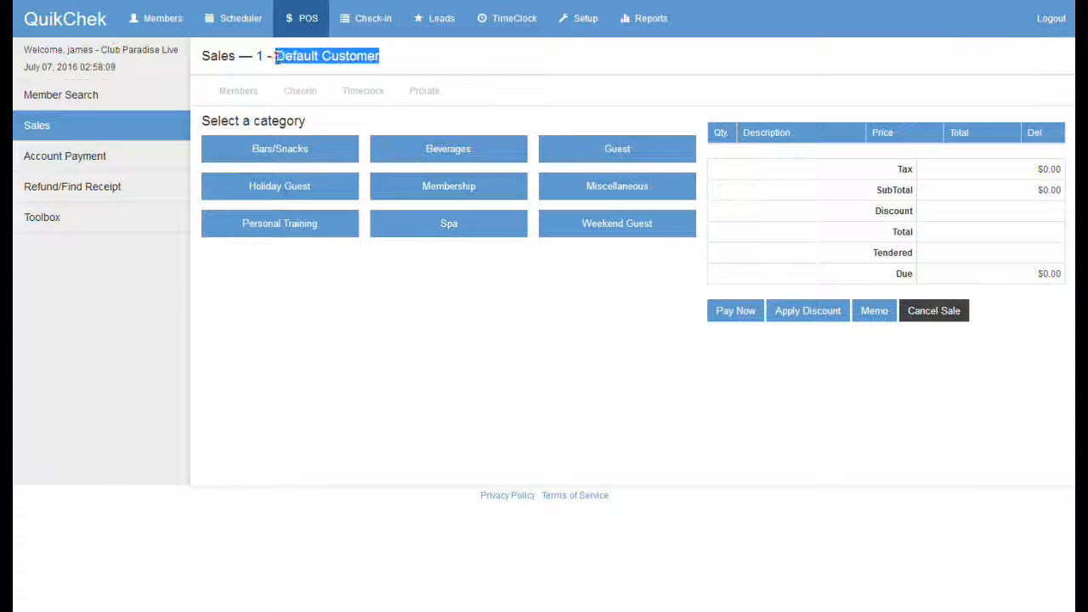
click(355, 339)
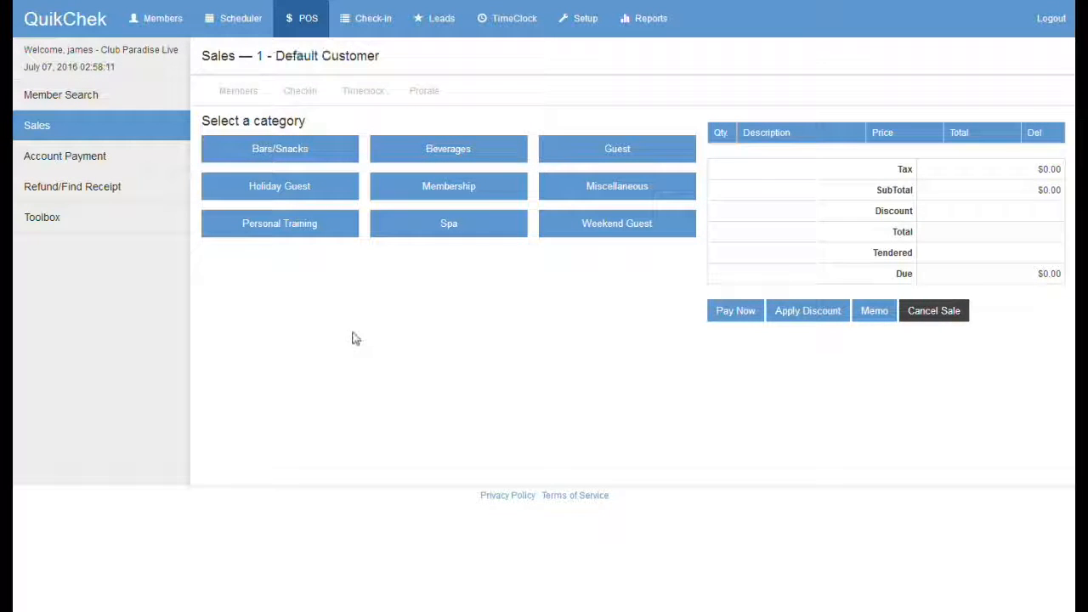
click(78, 99)
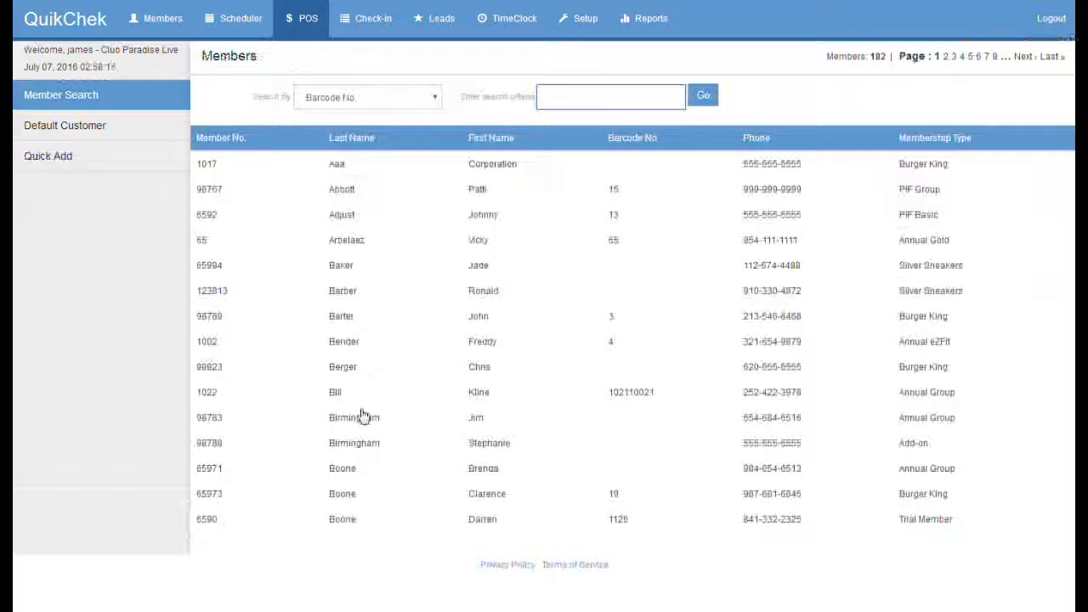
click(360, 98)
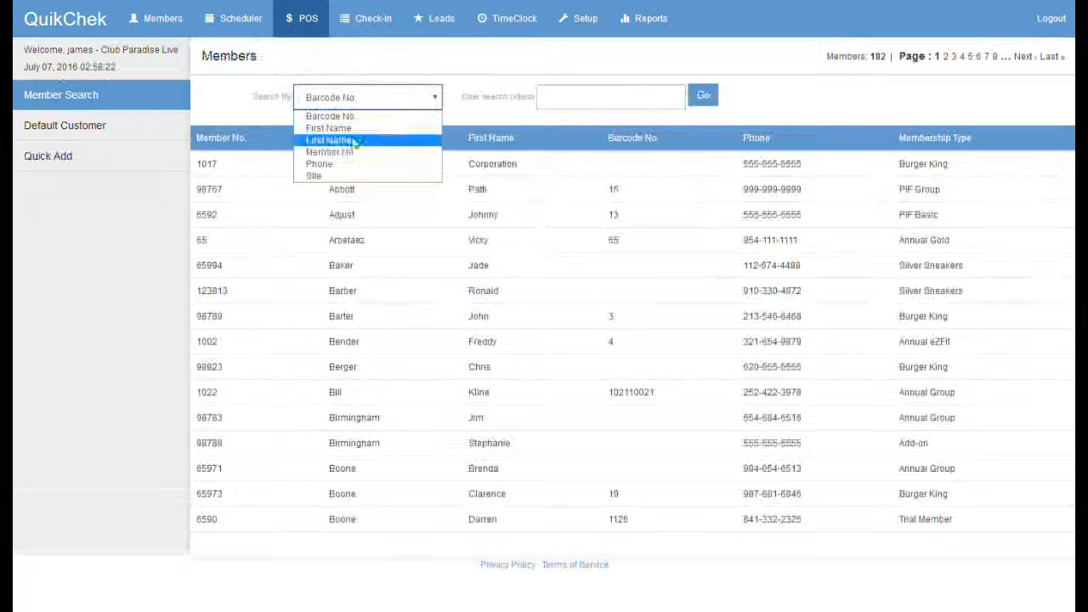
click(351, 129)
Step: Search for the customer's first name and start a sale for the matching member
click(574, 98)
text(john)
key(Return)
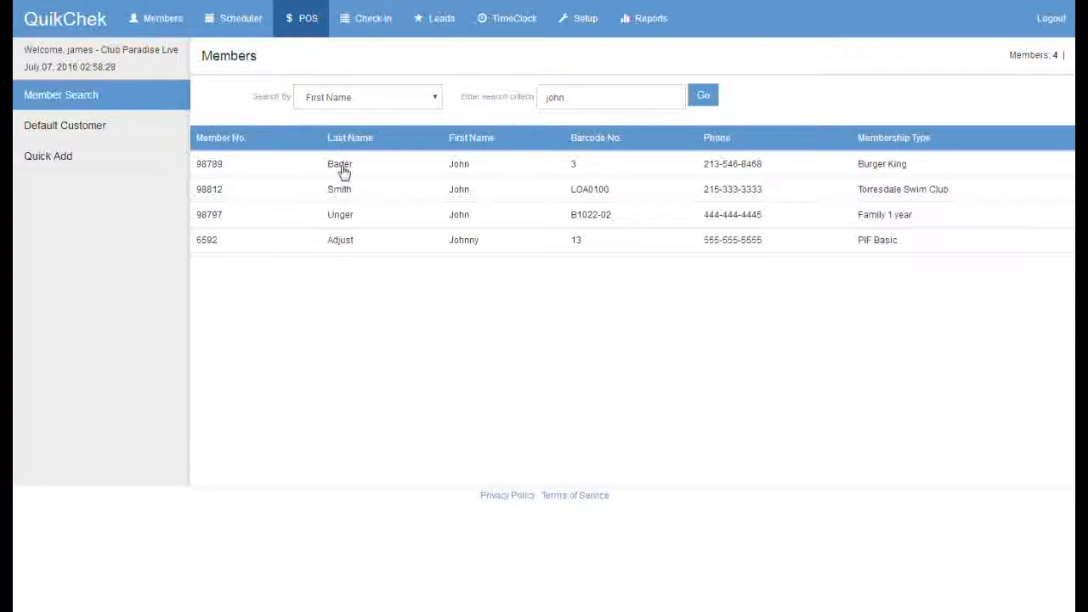
click(343, 171)
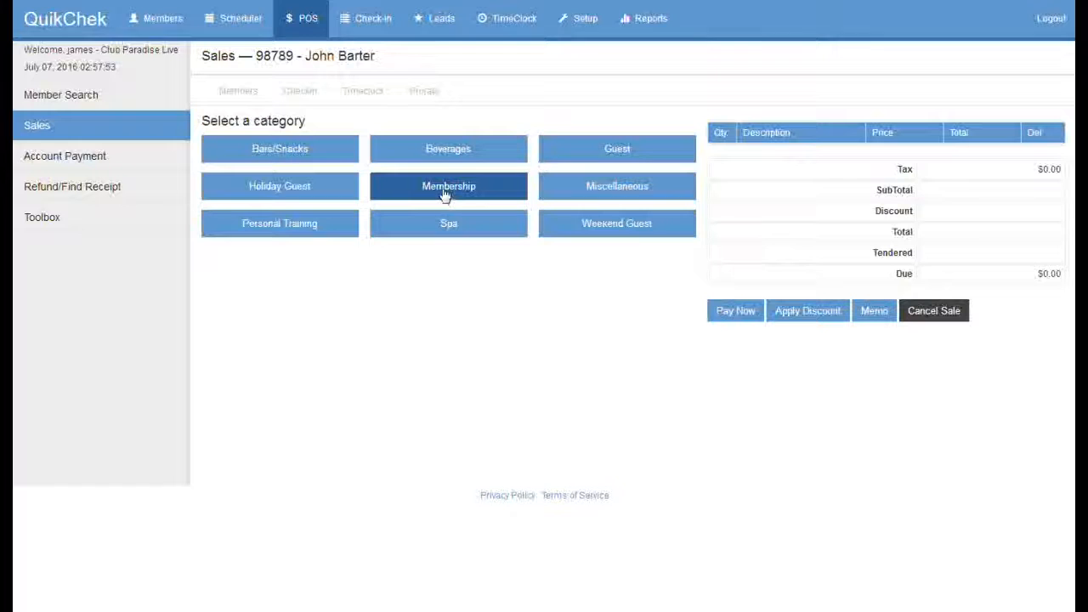
Step: Add the Individual 1yr membership ($560.00) and take 10% off all items, totalling $504.00
click(445, 195)
click(284, 190)
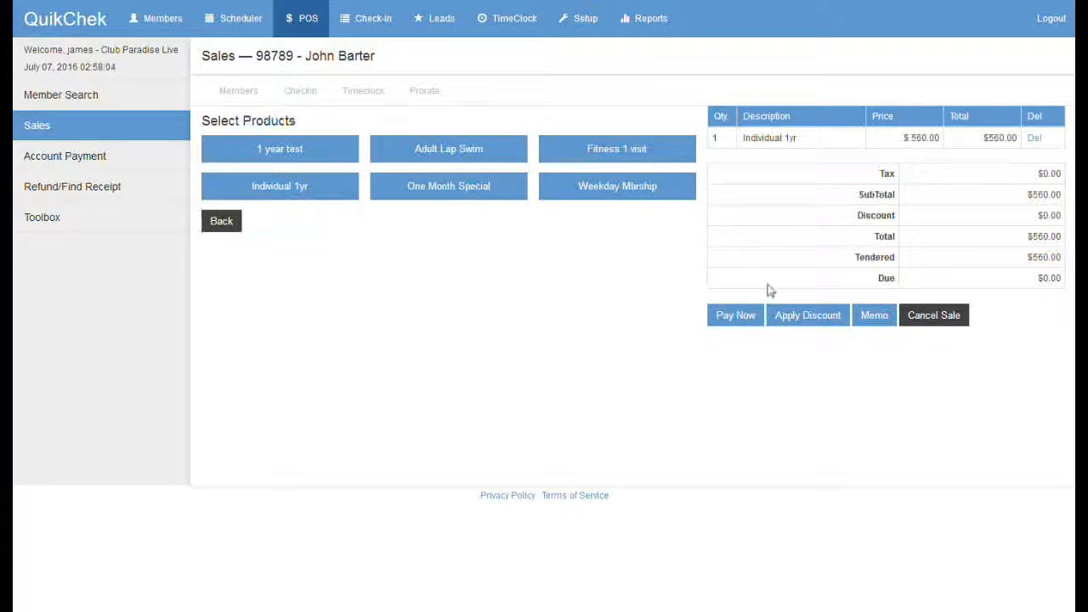
click(808, 316)
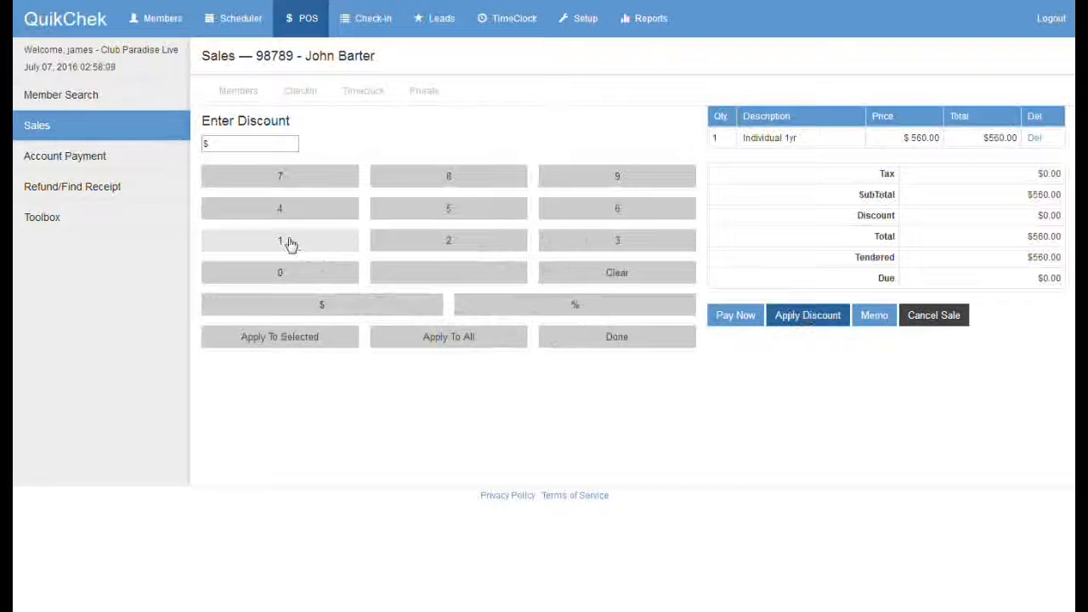
click(293, 243)
click(293, 273)
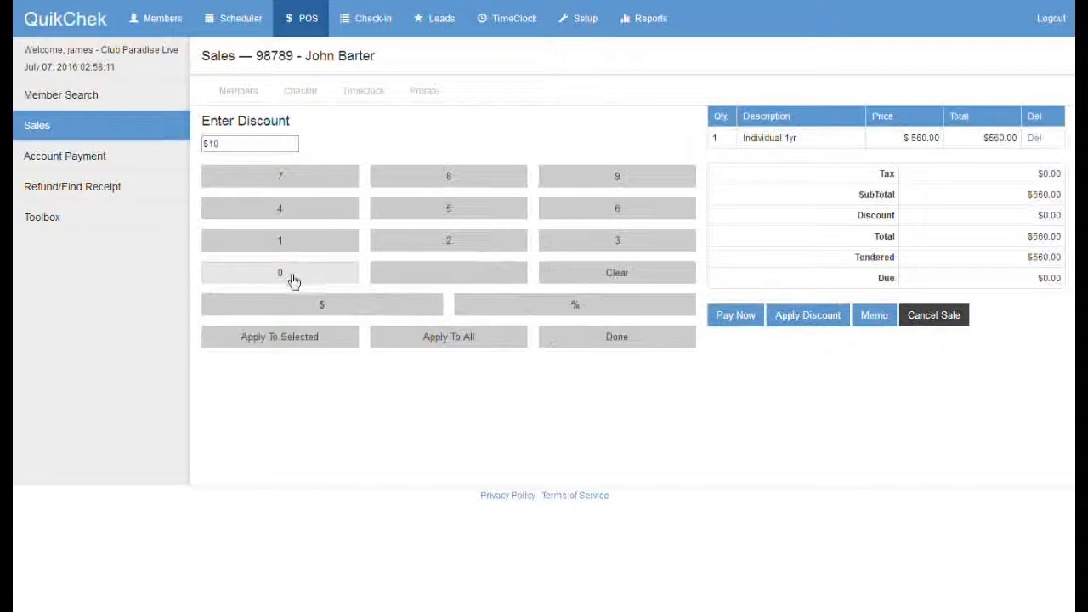
click(548, 309)
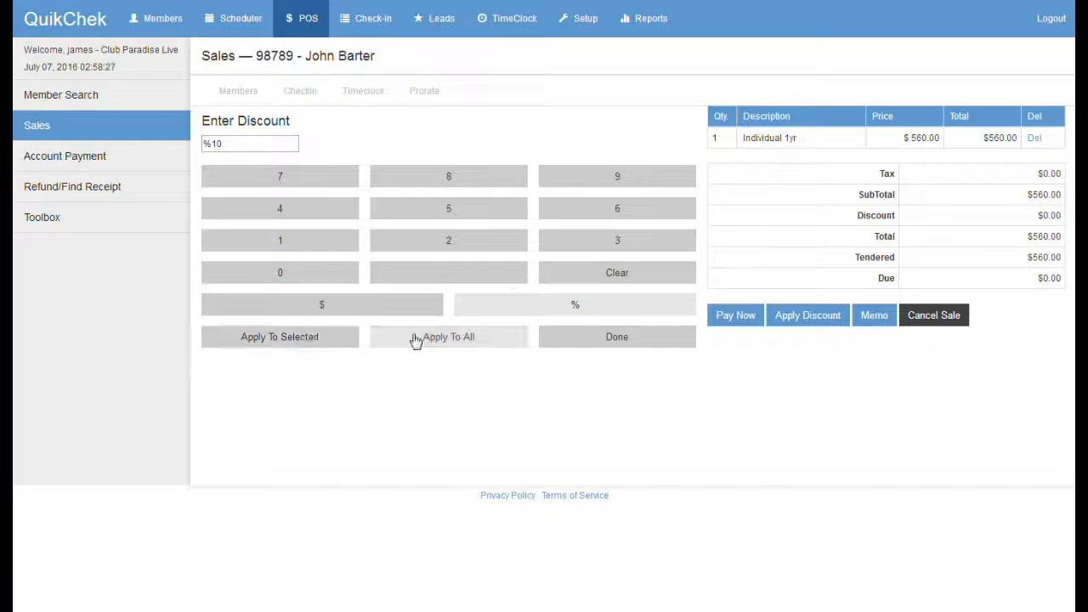
click(449, 338)
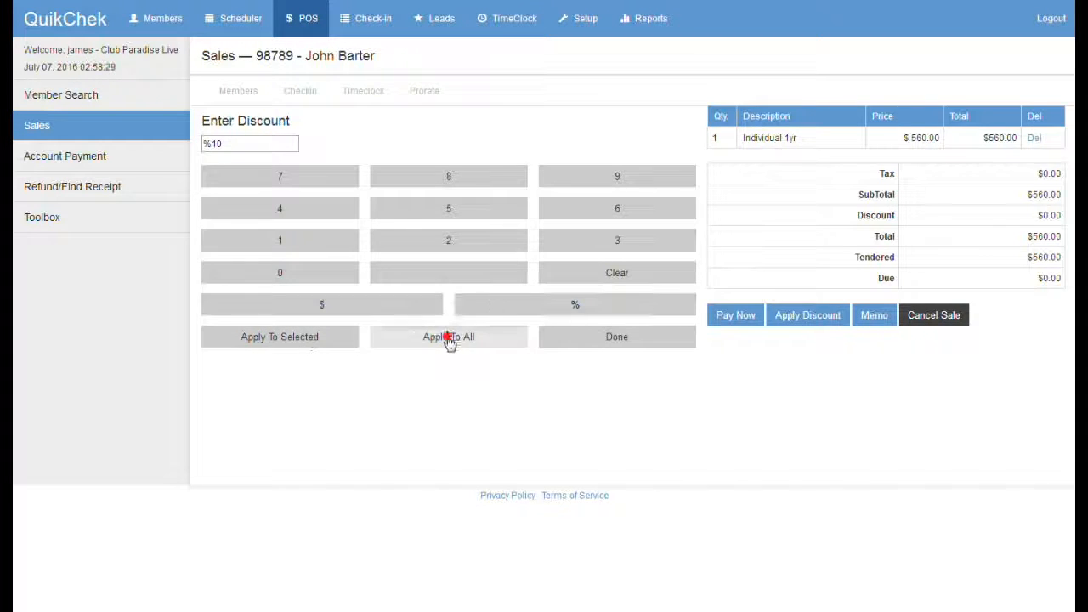
drag(993, 138, 984, 138)
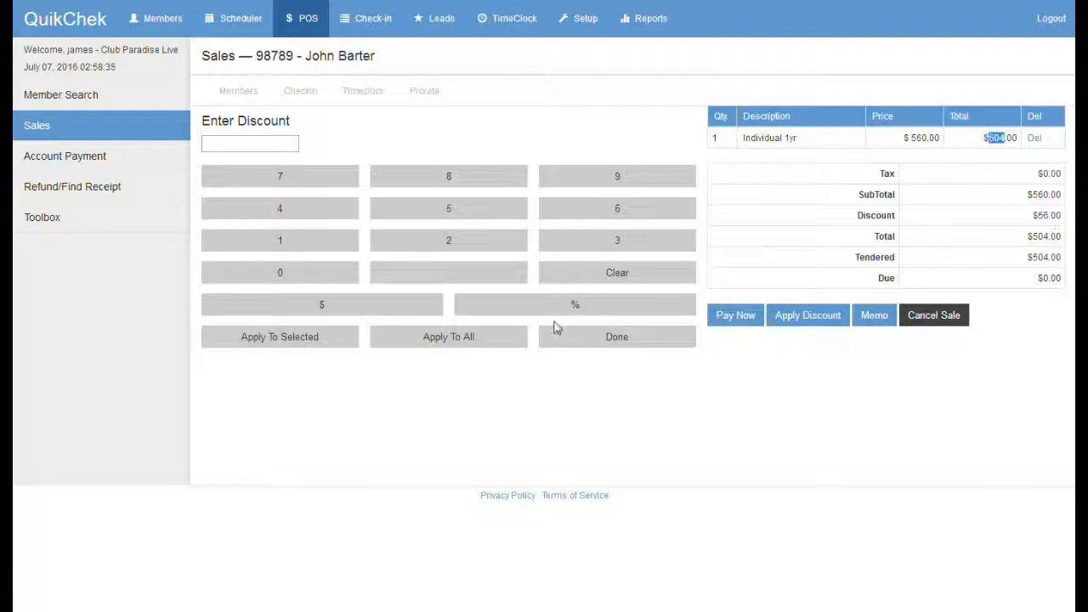
click(587, 338)
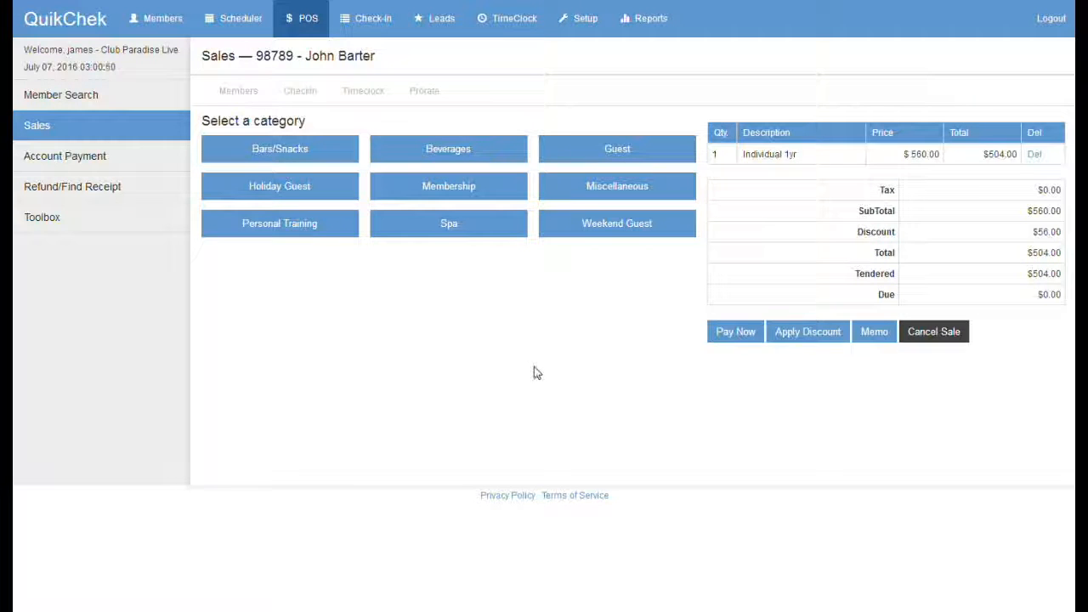
Step: Pay the $504.00 sale by credit card to reach the Paygistix card-details page
click(735, 333)
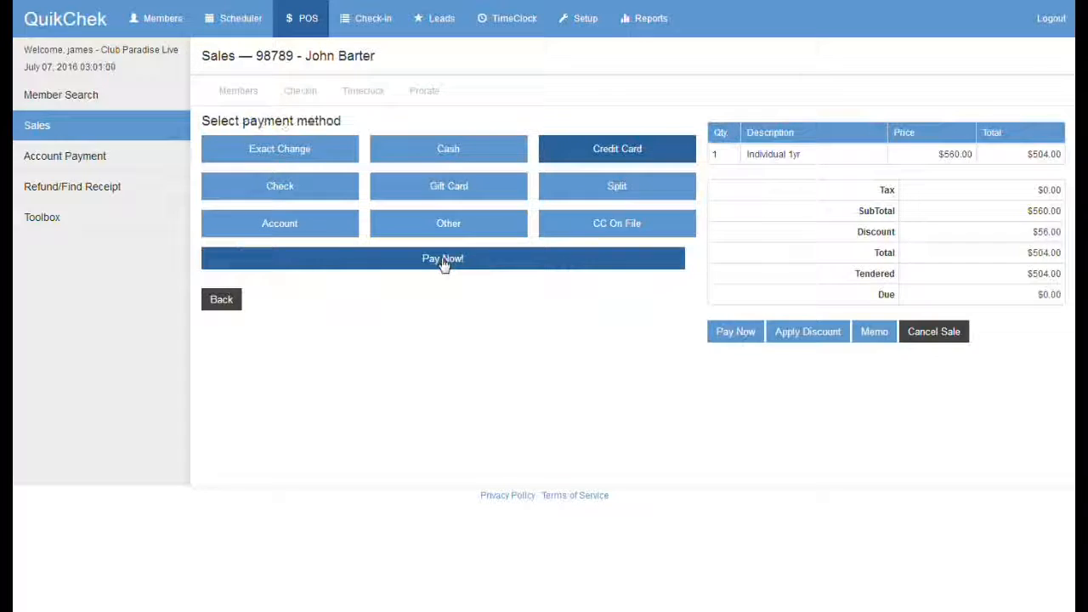
click(442, 261)
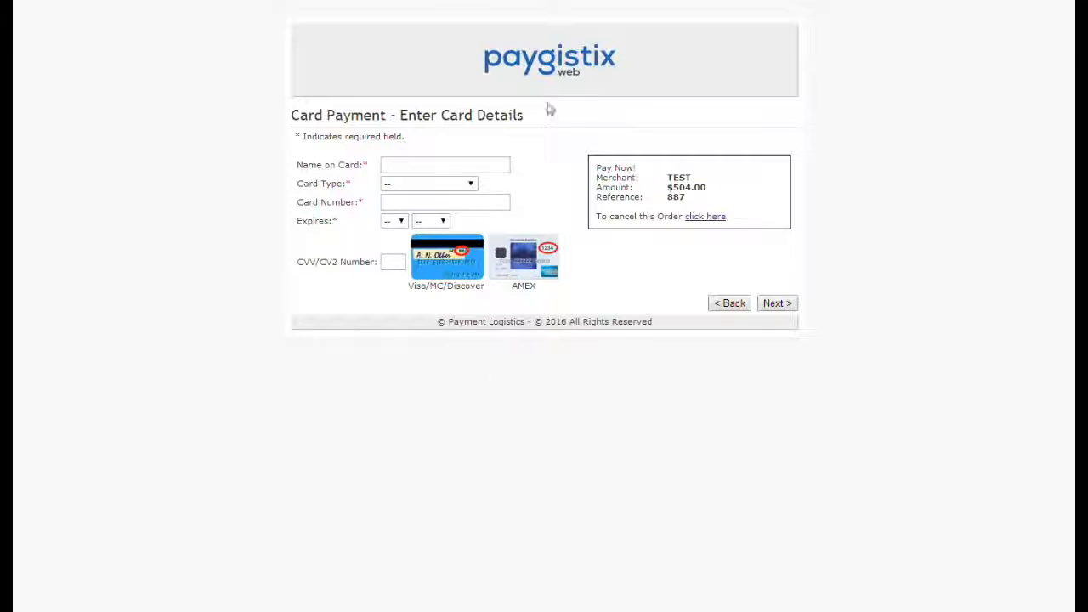
Step: Leave the Paygistix card page without entering details and return to the QuikChek sale
click(392, 165)
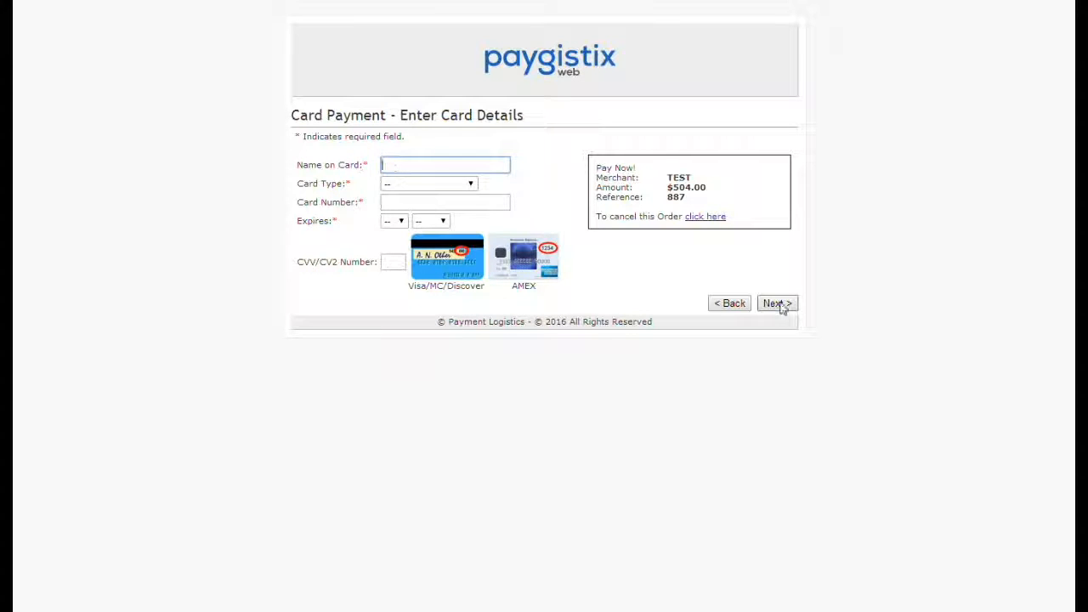
click(731, 305)
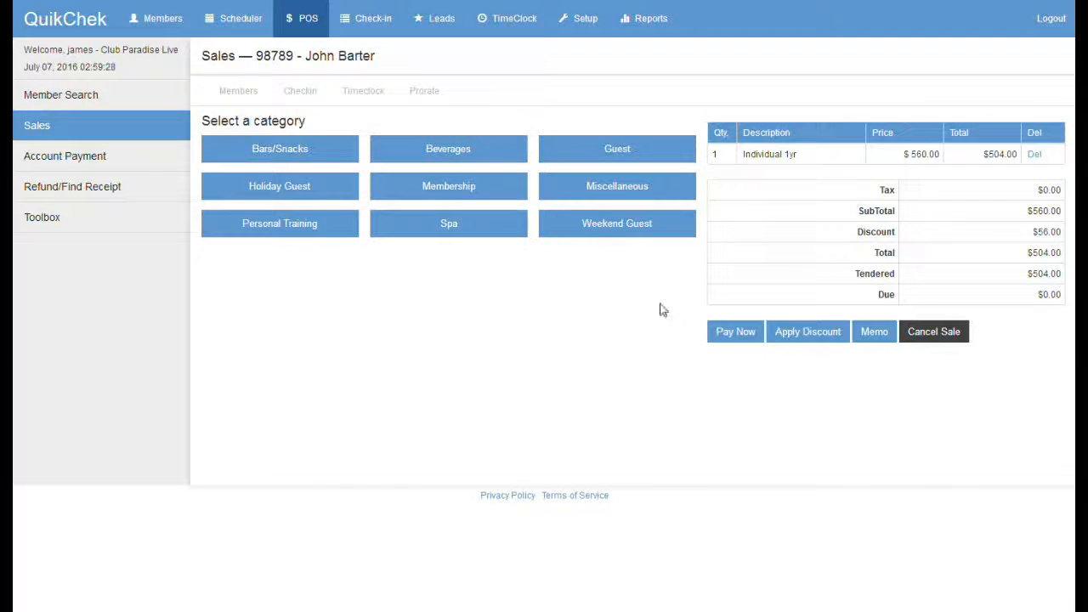
Step: Pay the full $504.00 with a gift card, entering the gift card number
click(730, 336)
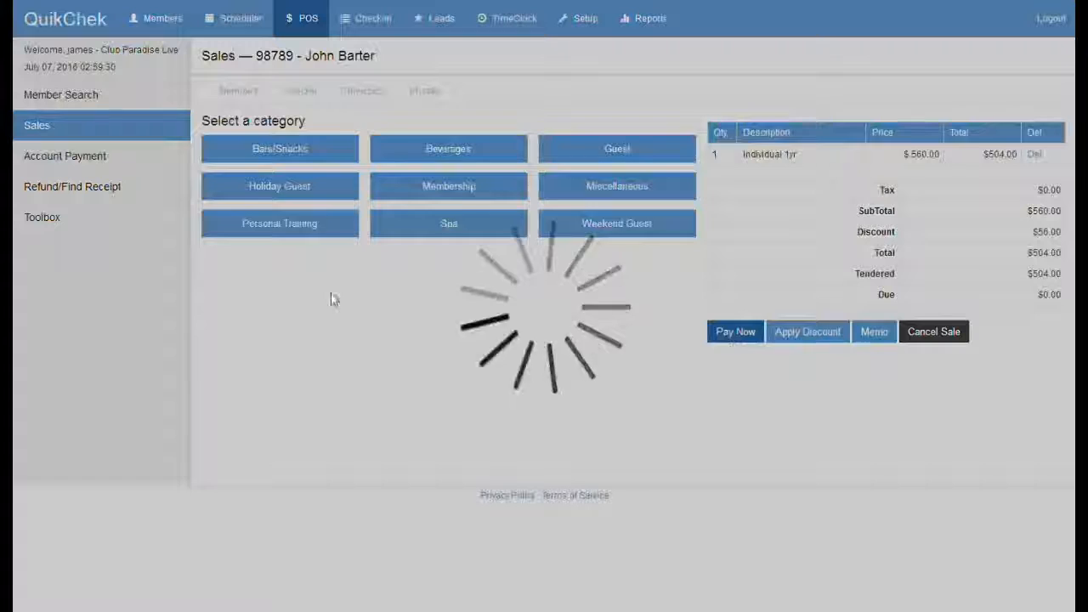
click(436, 194)
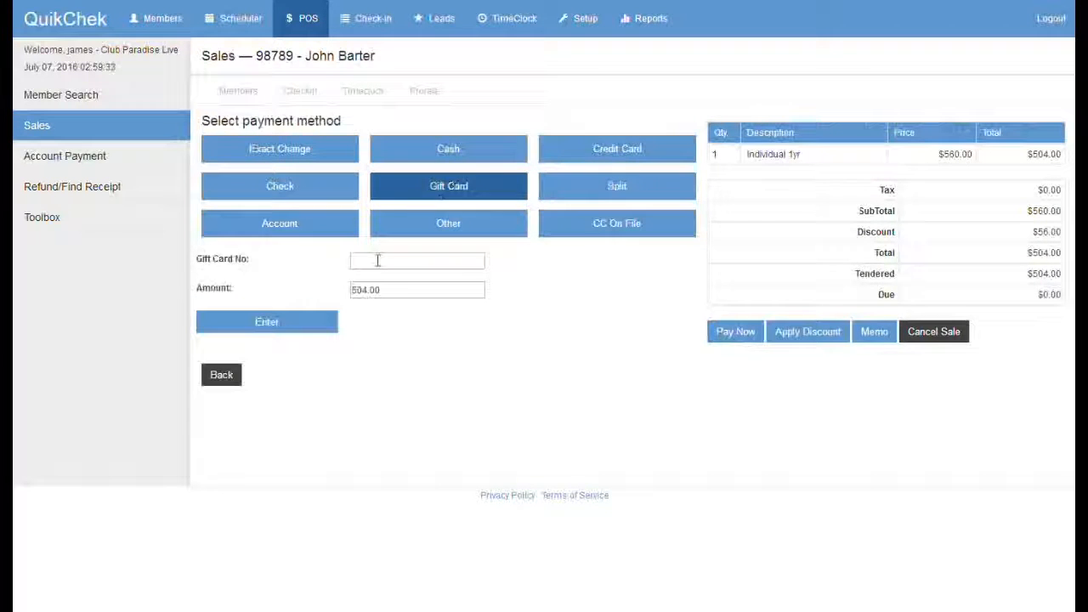
click(374, 260)
text(4569)
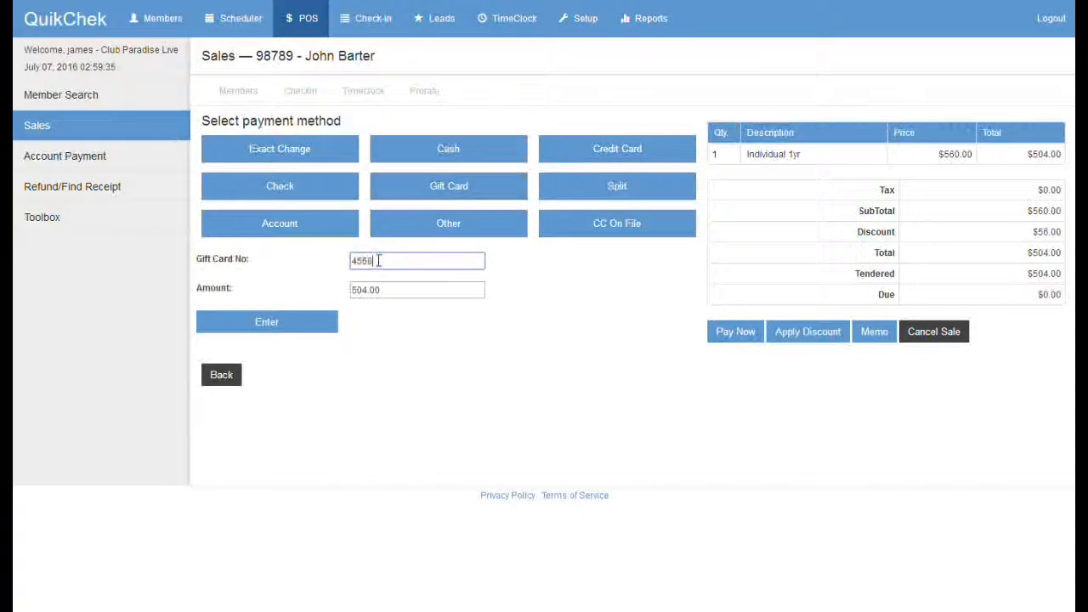
key(Return)
Step: Email the receipt to the member's prefilled email address
click(384, 134)
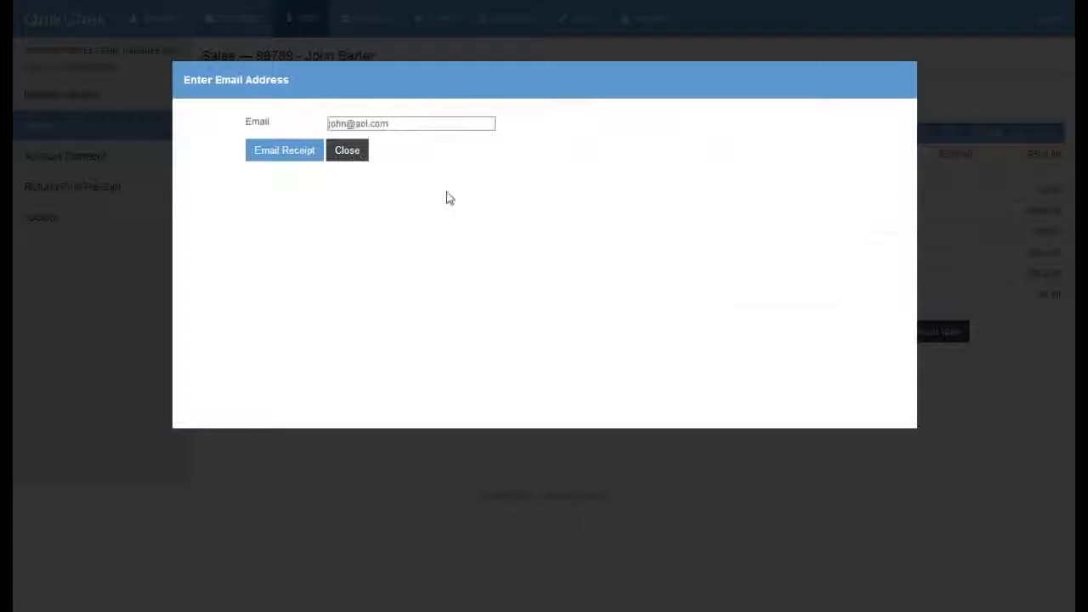
drag(408, 124, 309, 123)
click(464, 187)
click(283, 156)
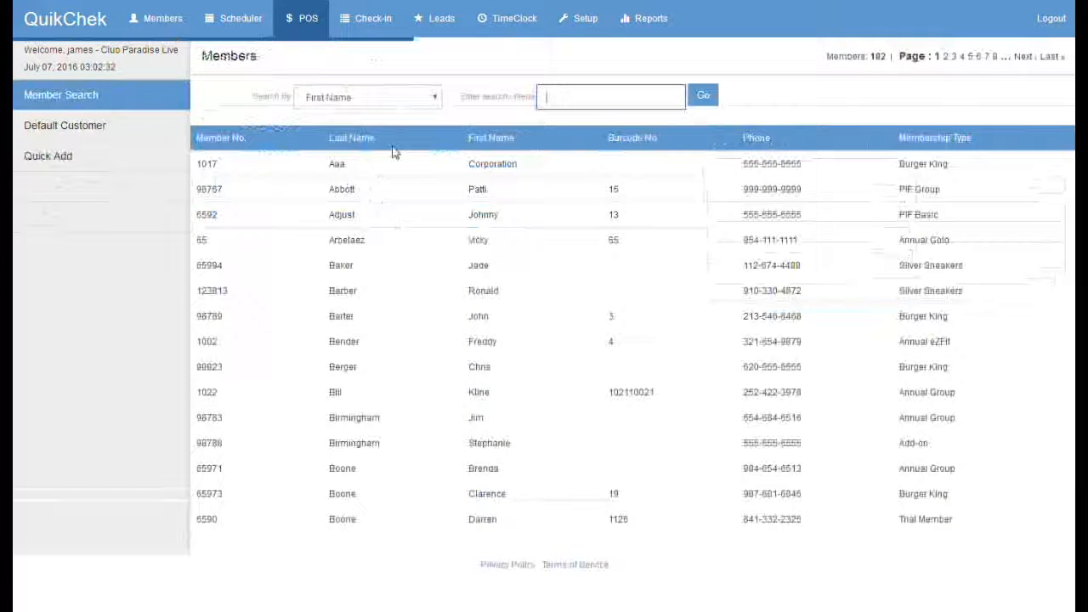
Step: Search members by the member's first name and open a sale for the matching member
text(john)
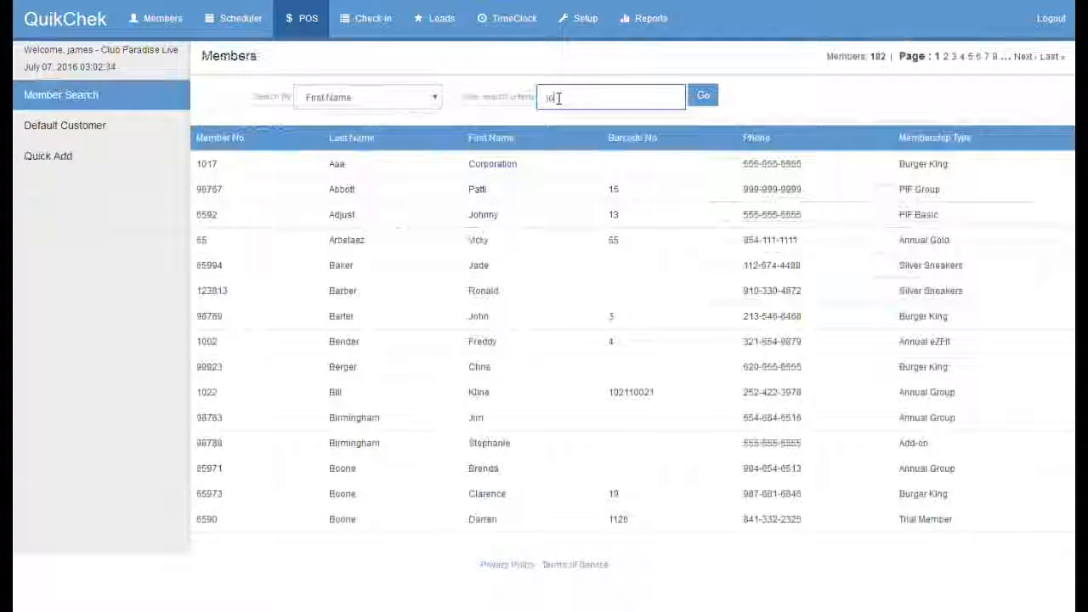
key(Return)
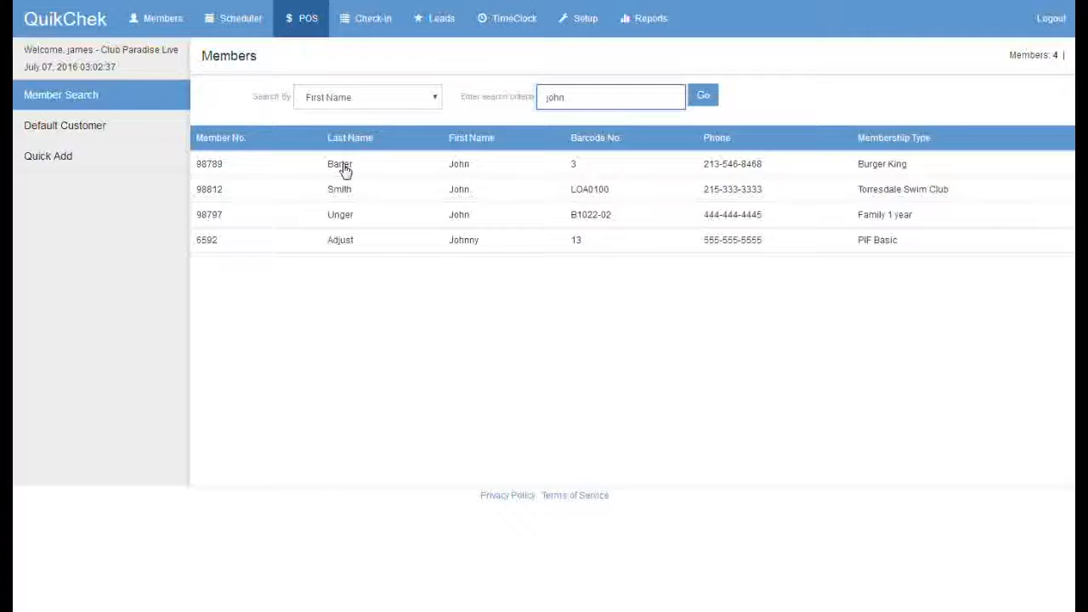
click(344, 170)
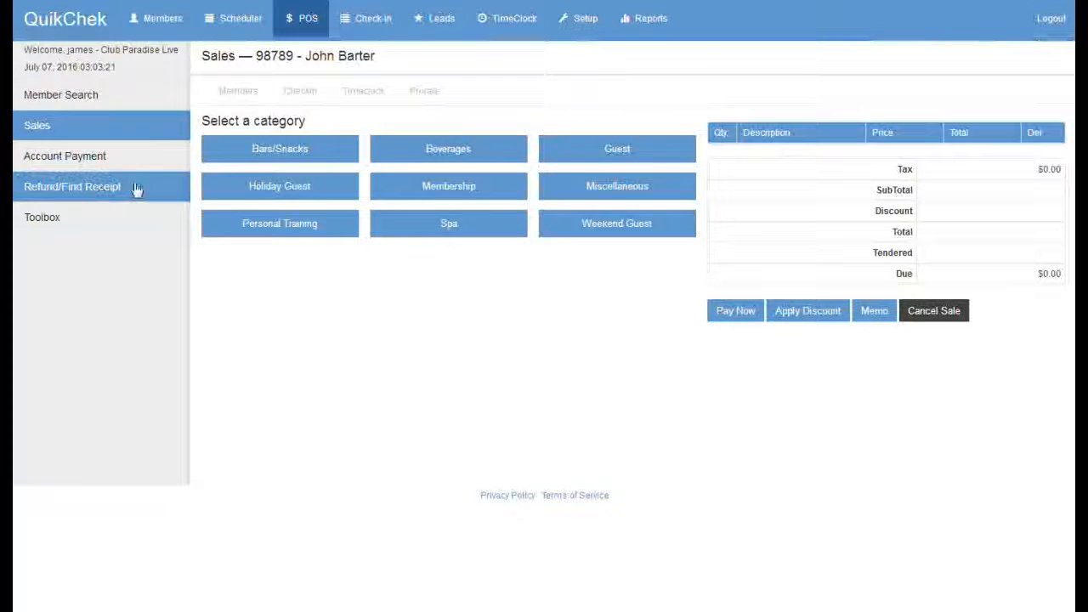
Step: Open the member's receipt history and view receipt 881, the $5.25 cash Granola Bar and Ice sale
click(96, 190)
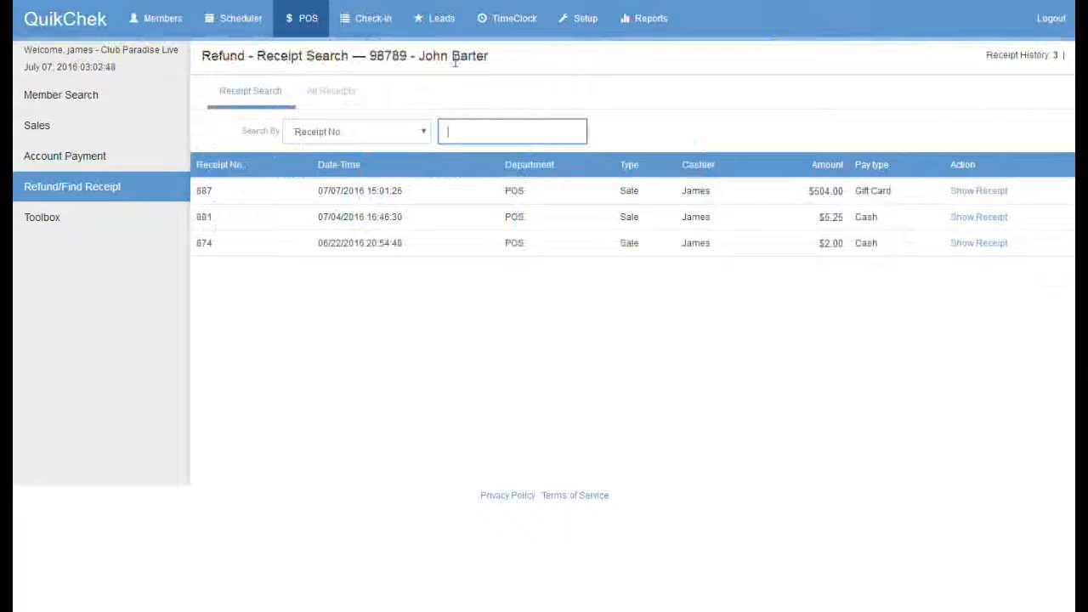
drag(485, 55, 411, 55)
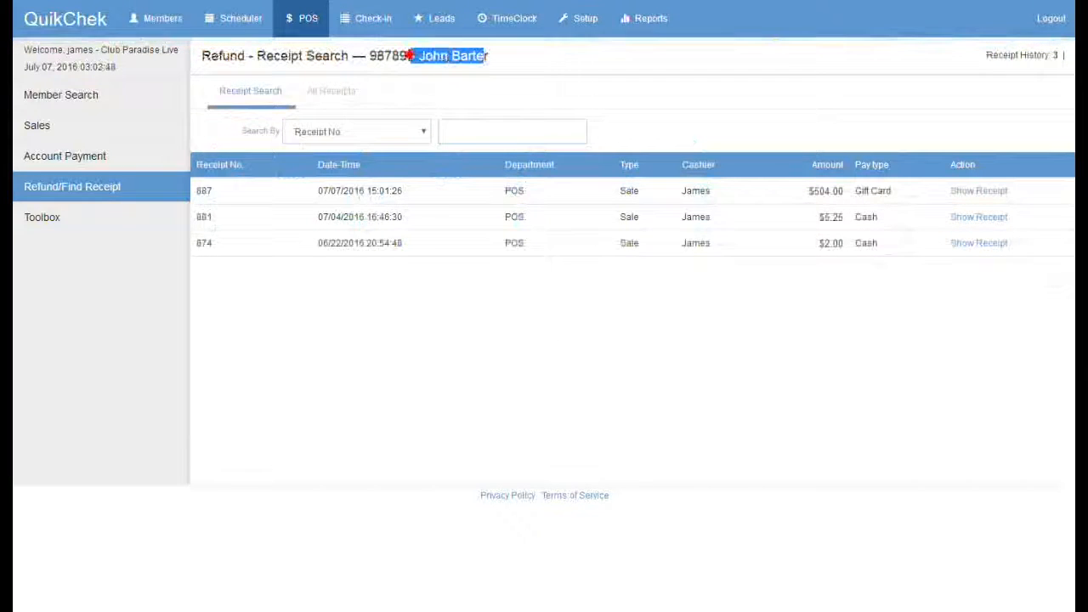
click(479, 326)
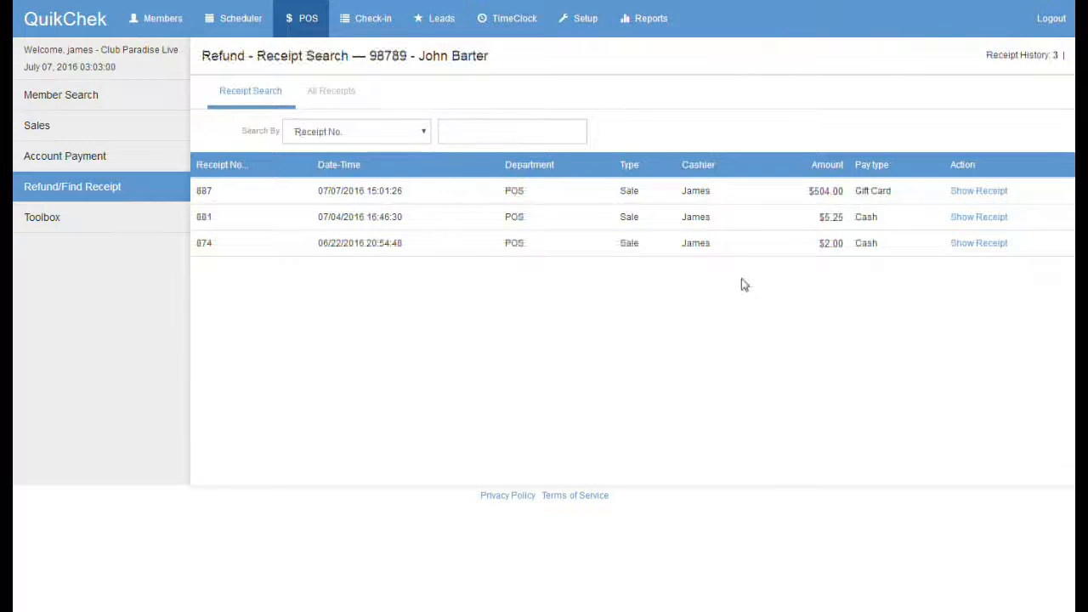
click(982, 218)
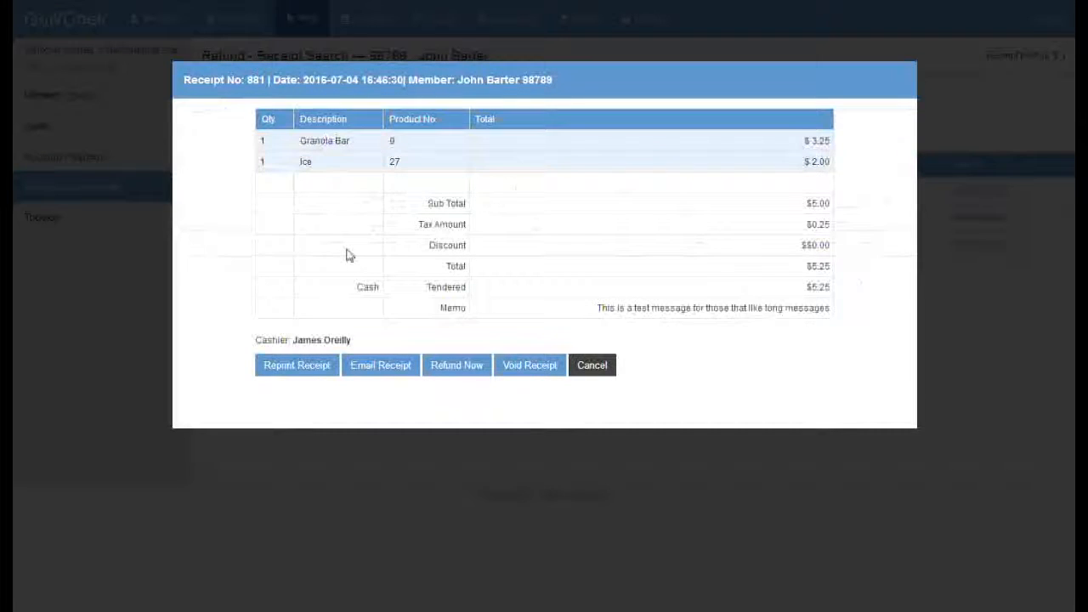
Step: Reprint receipt 881, bring up its email form, then open its $5.25 refund summary
click(310, 374)
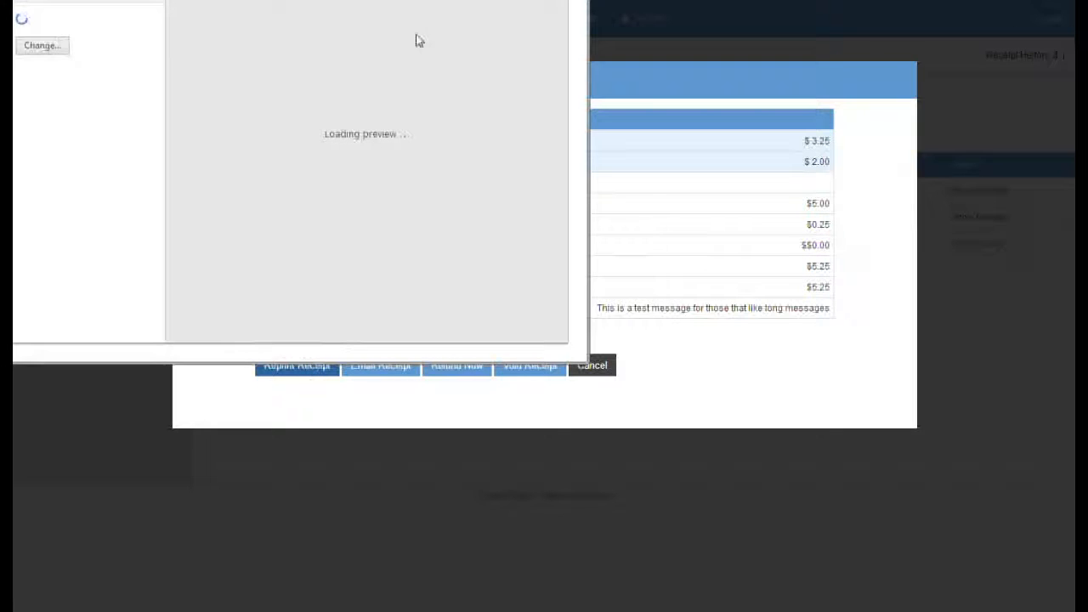
key(Escape)
click(395, 372)
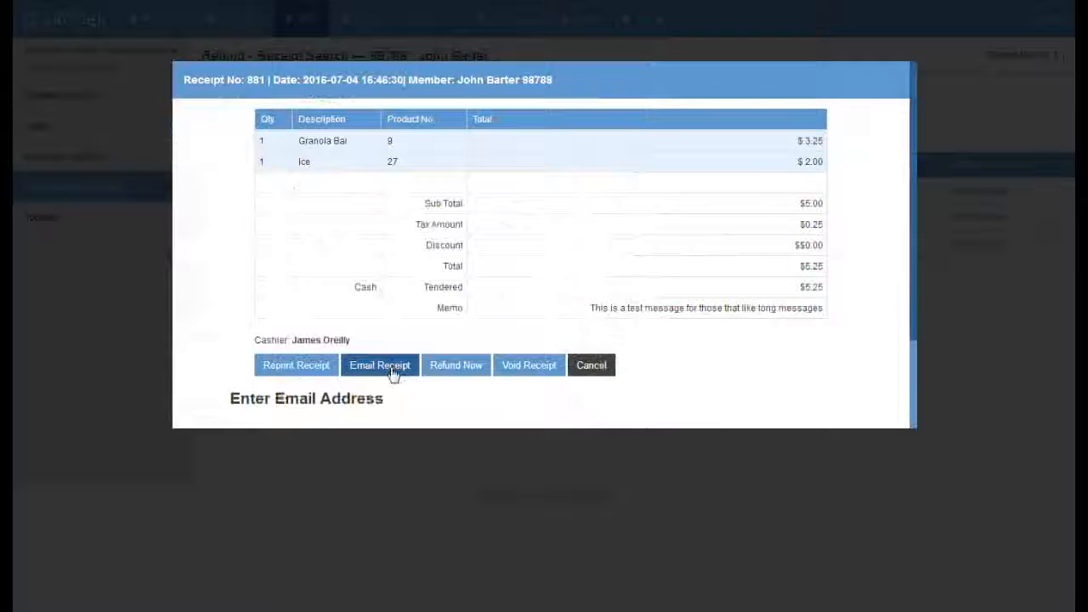
drag(909, 298, 904, 396)
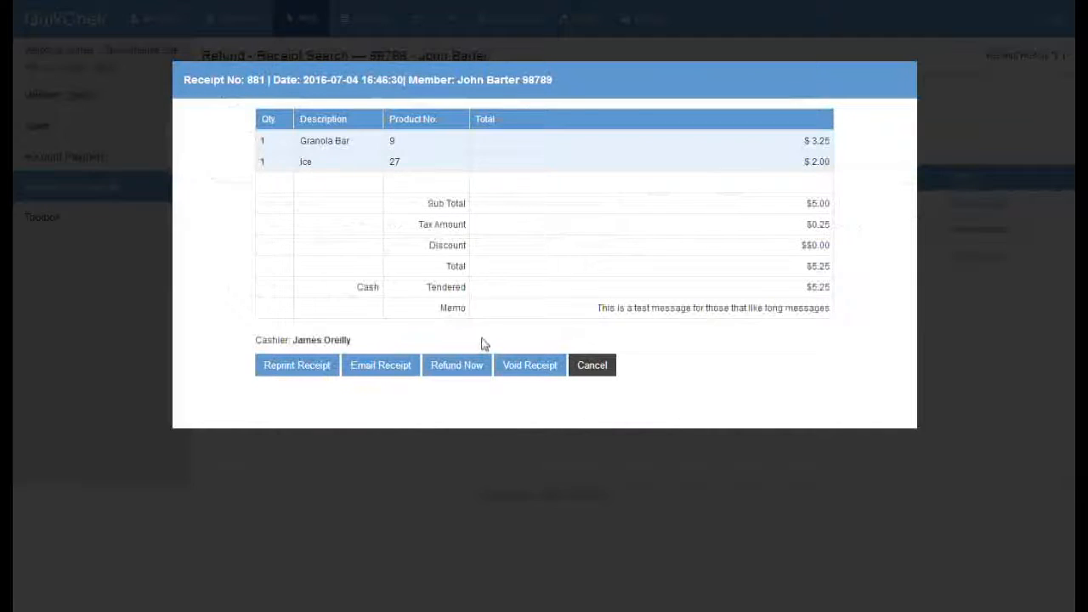
click(463, 367)
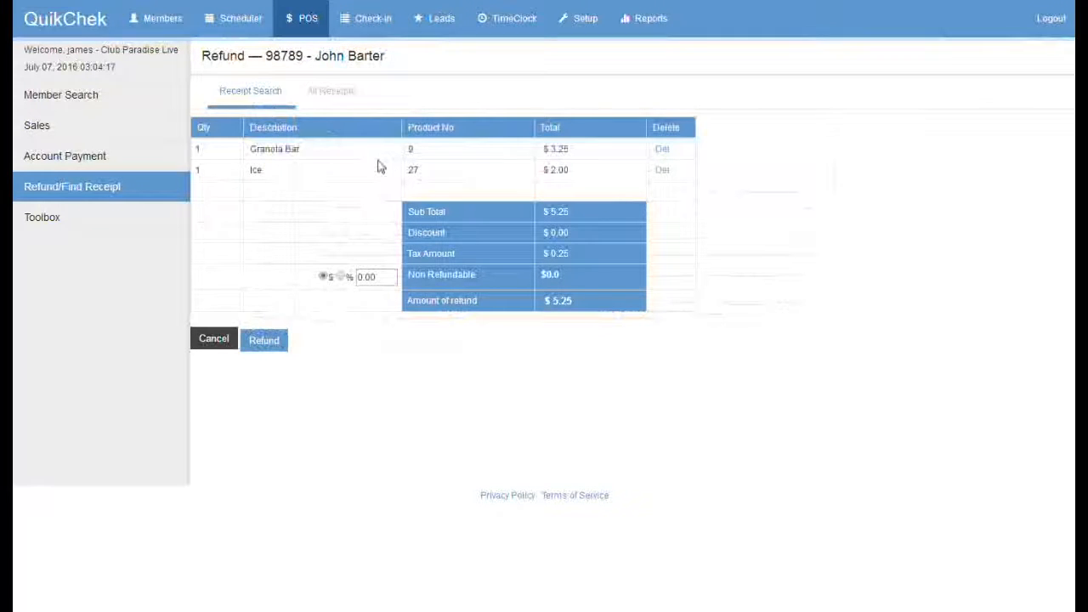
Step: Refund the $5.25 in cash and go back to the member's receipt list
click(263, 341)
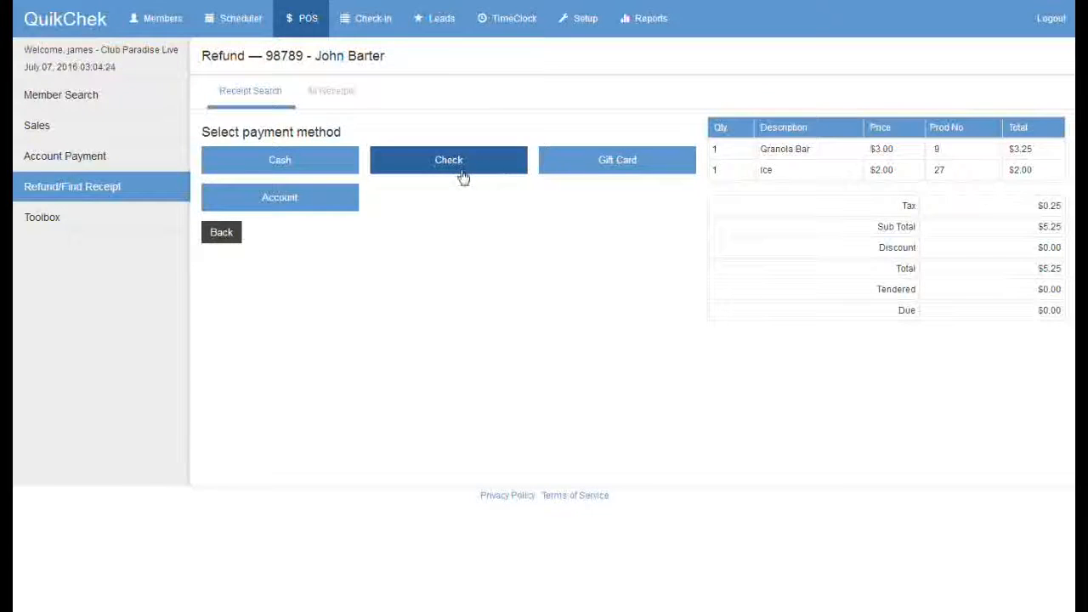
click(284, 165)
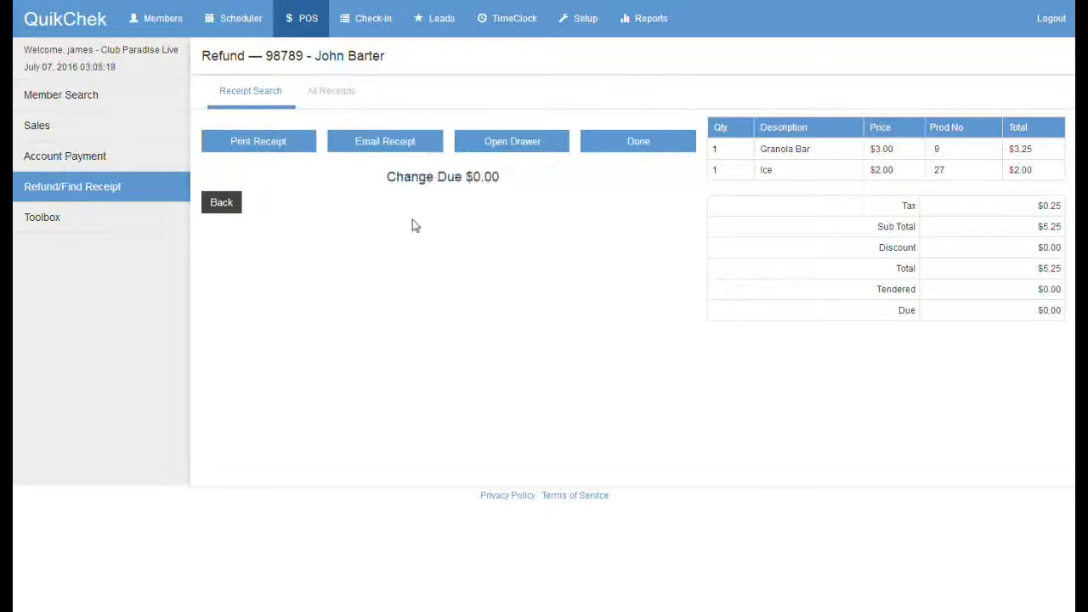
click(638, 143)
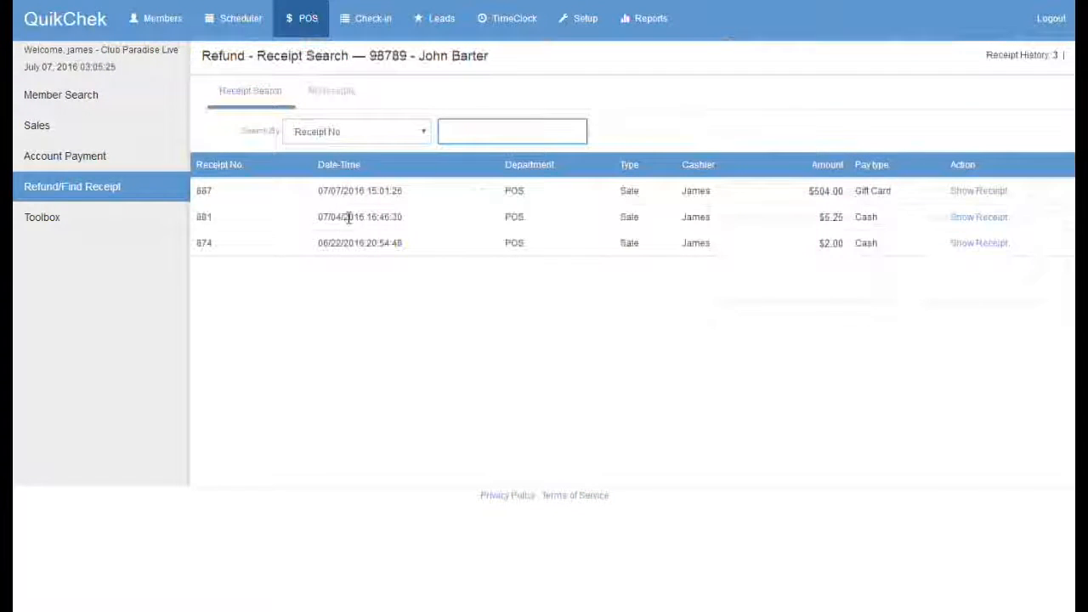
Step: Show all store receipts and inspect refund receipt 888 (-$5.25 cash), linked to original receipt 881
click(329, 94)
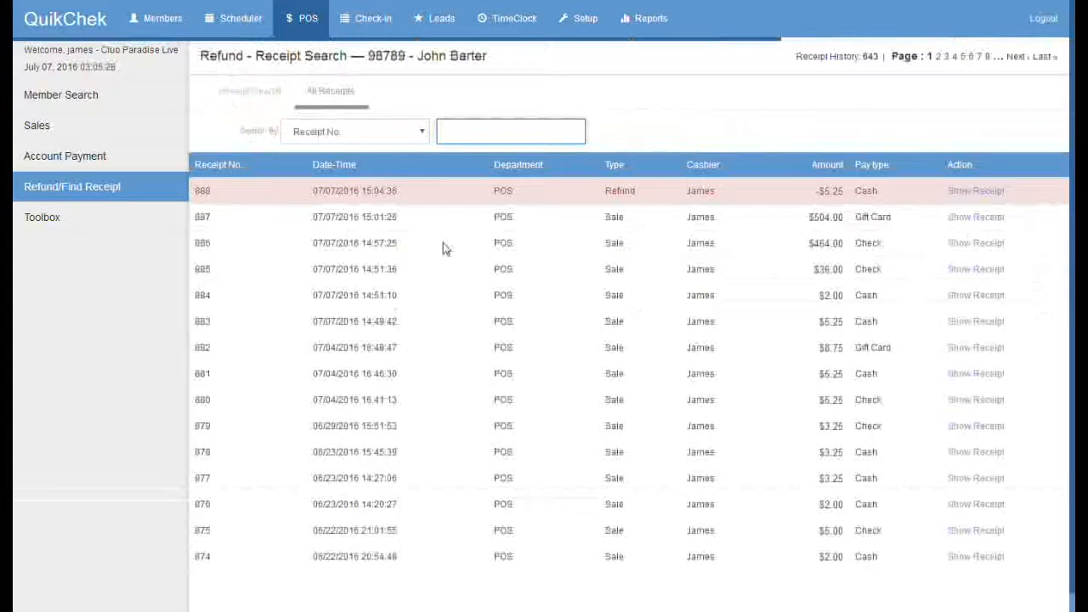
drag(712, 193, 473, 187)
click(975, 193)
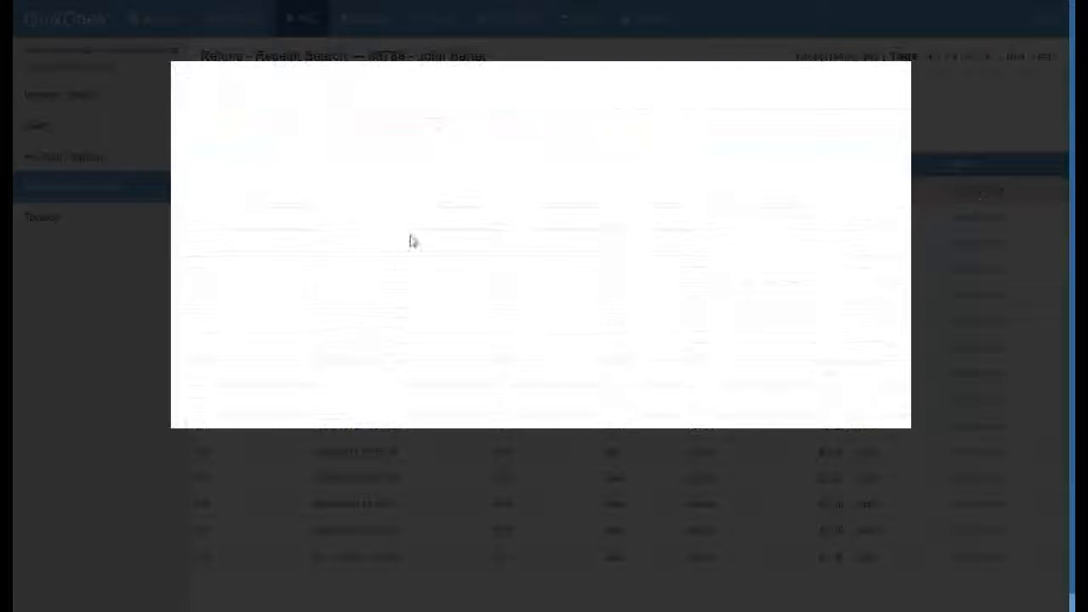
drag(653, 340, 753, 338)
click(763, 343)
drag(653, 341, 703, 342)
drag(213, 374, 194, 375)
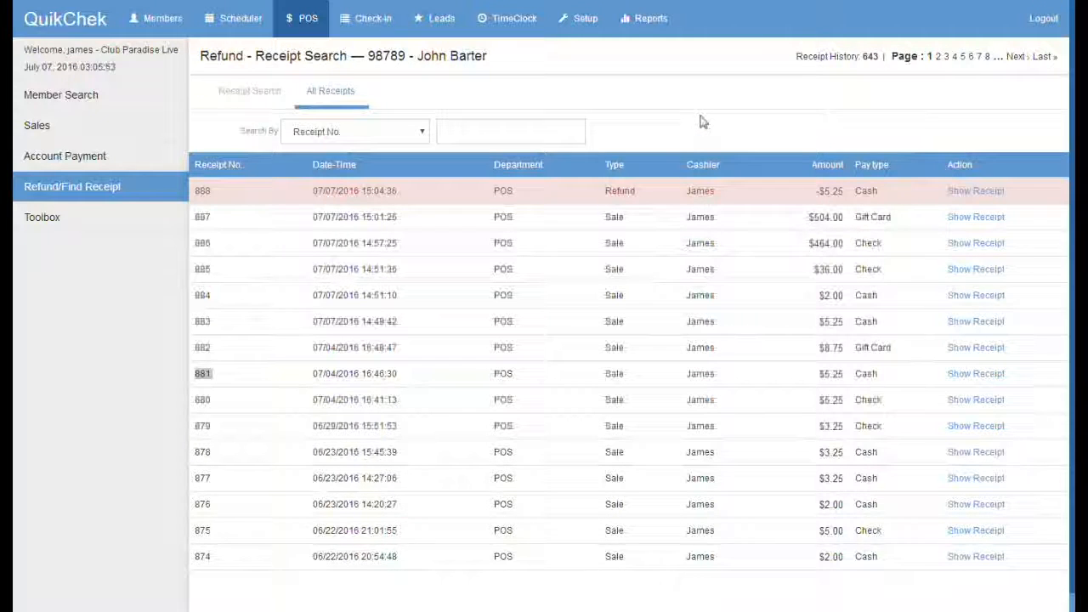
drag(861, 296, 811, 298)
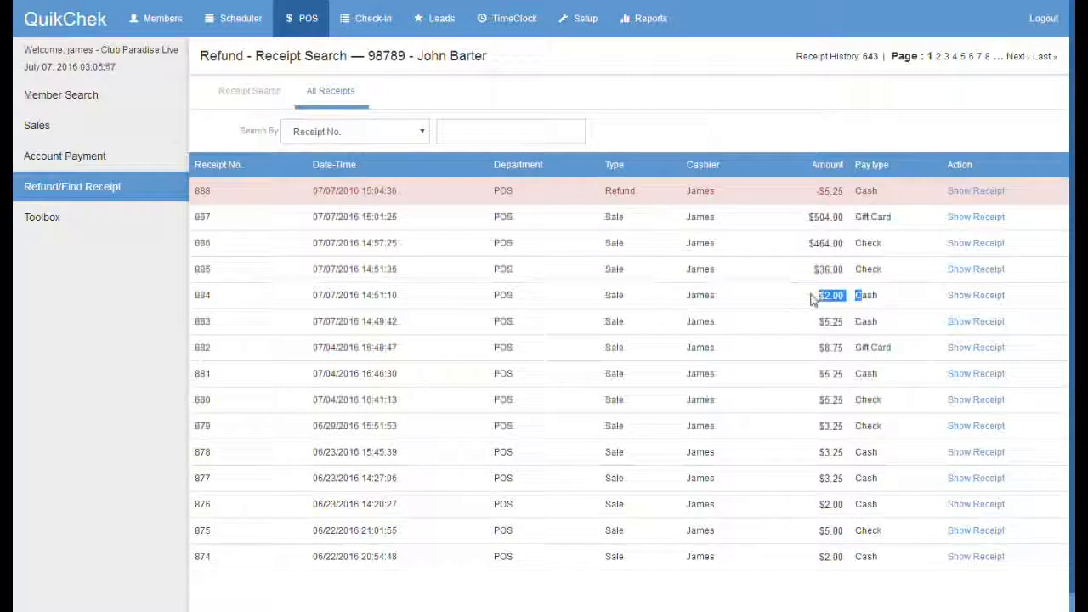
click(819, 297)
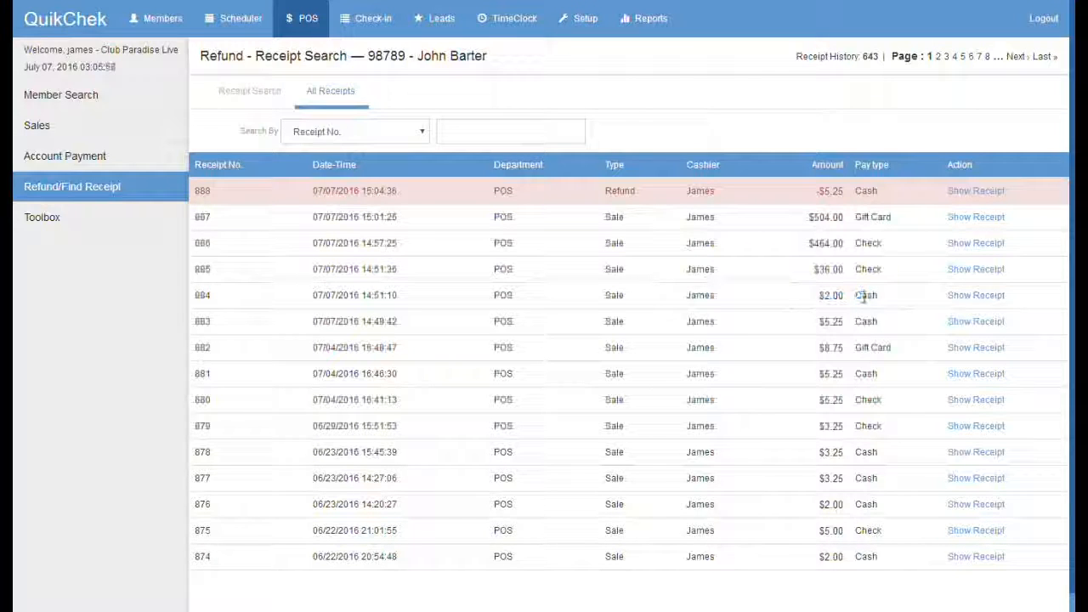
Step: Void the $2.00 Water sale and check its receipt amount now reads $0.00
click(975, 297)
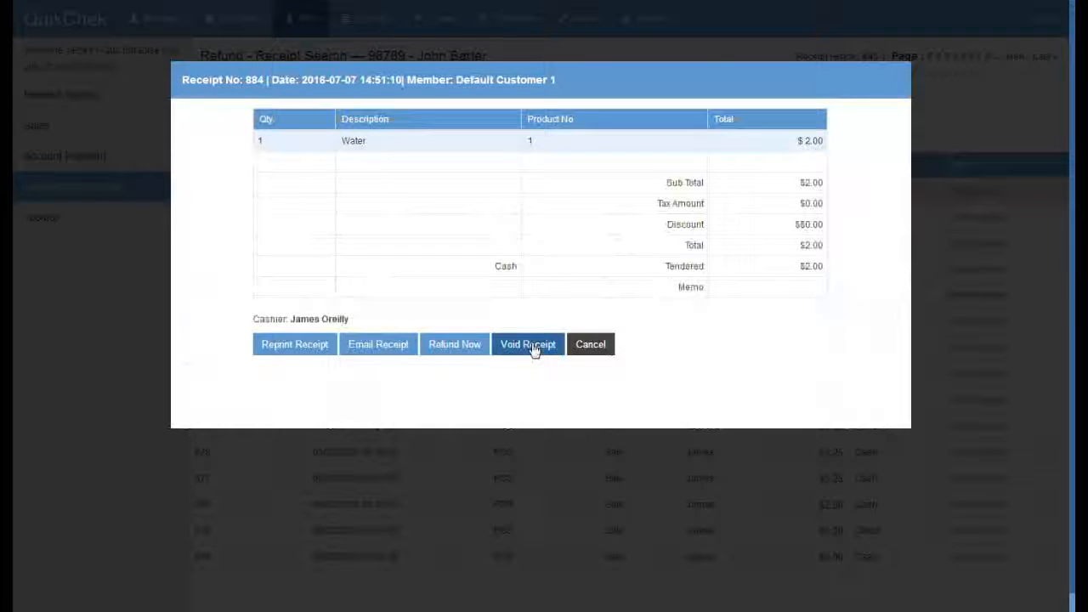
click(530, 347)
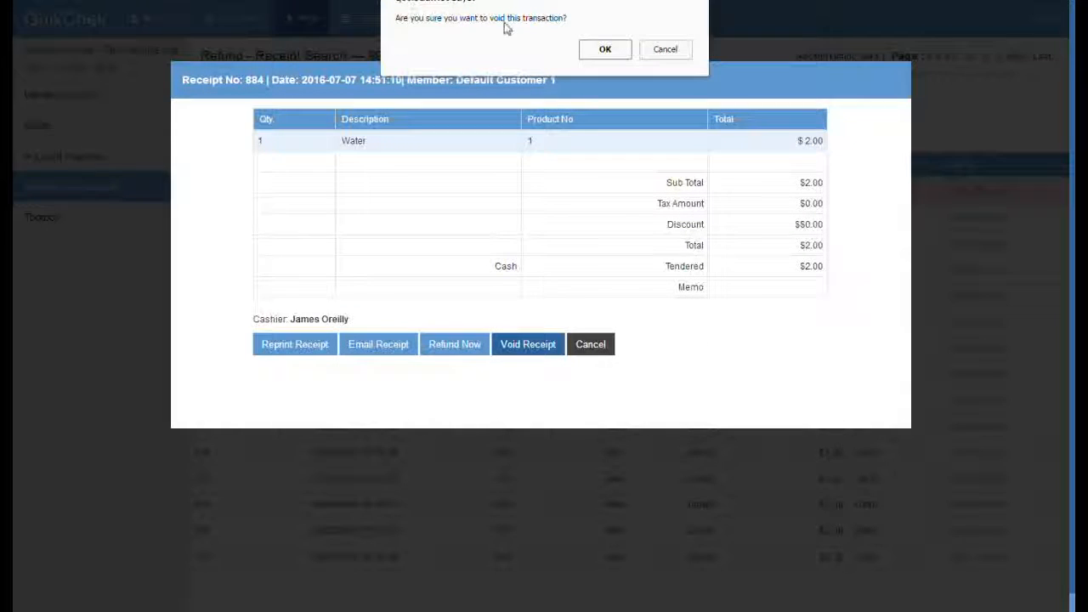
click(605, 50)
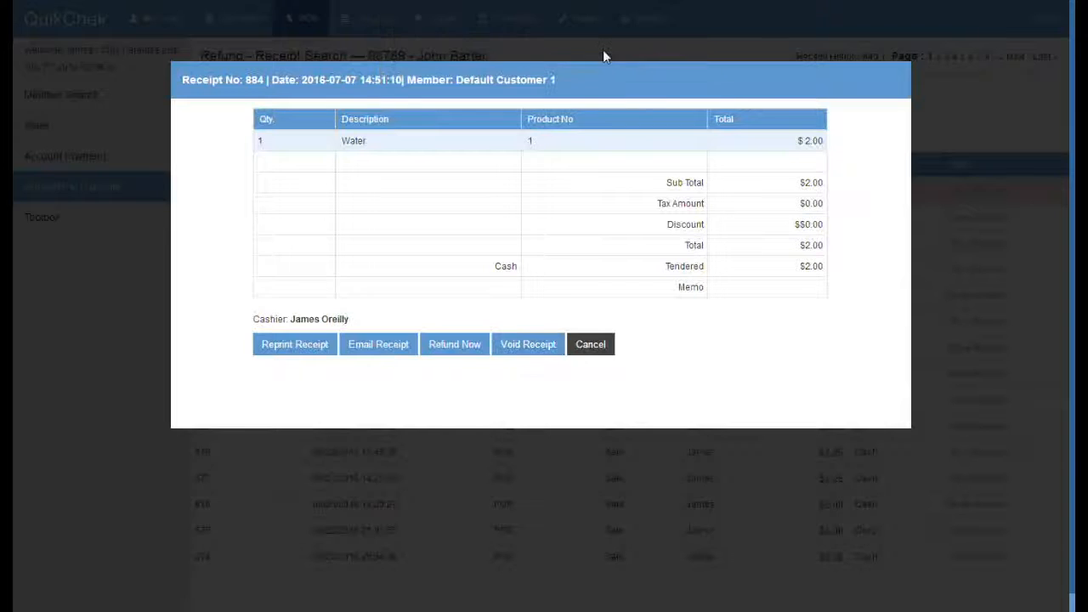
click(609, 344)
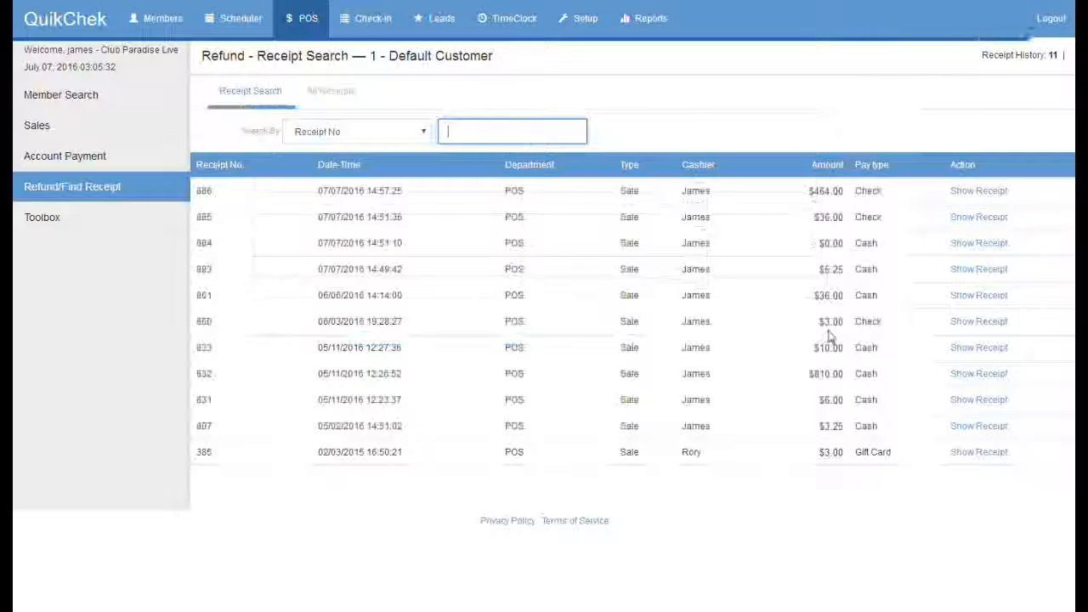
double_click(817, 243)
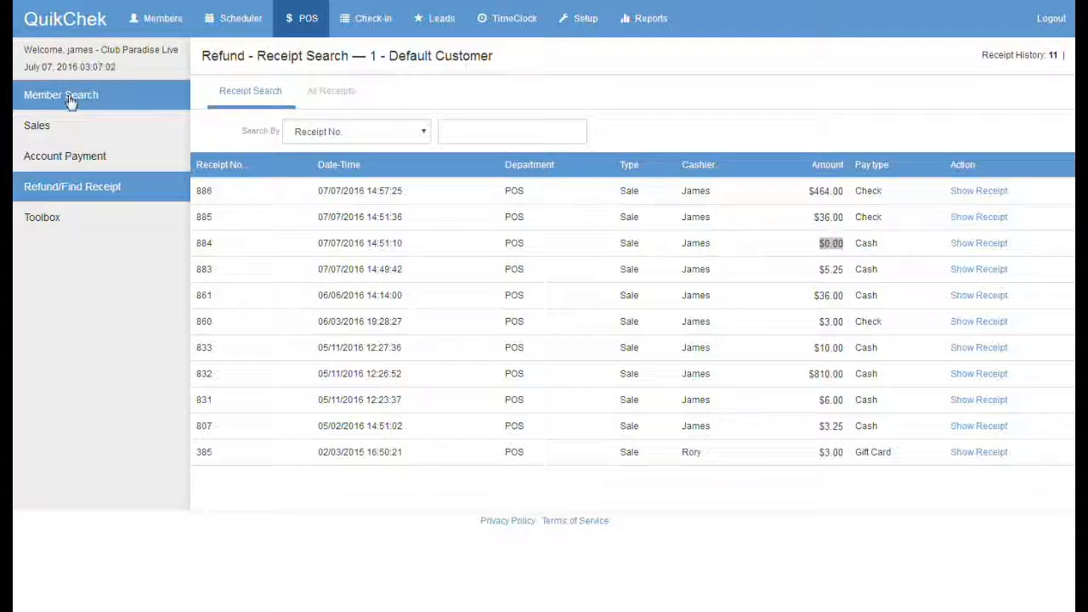
Step: Attempt the member's Fitness check-in and confirm 'Balance Overdue. Access Denied' for the -$42.00 balance
click(78, 97)
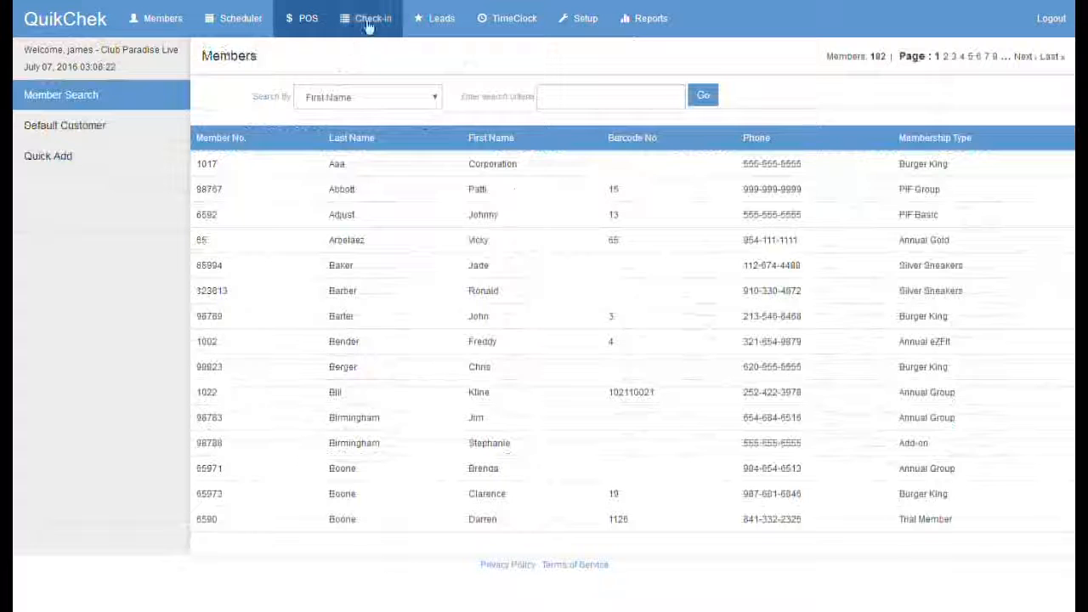
click(368, 26)
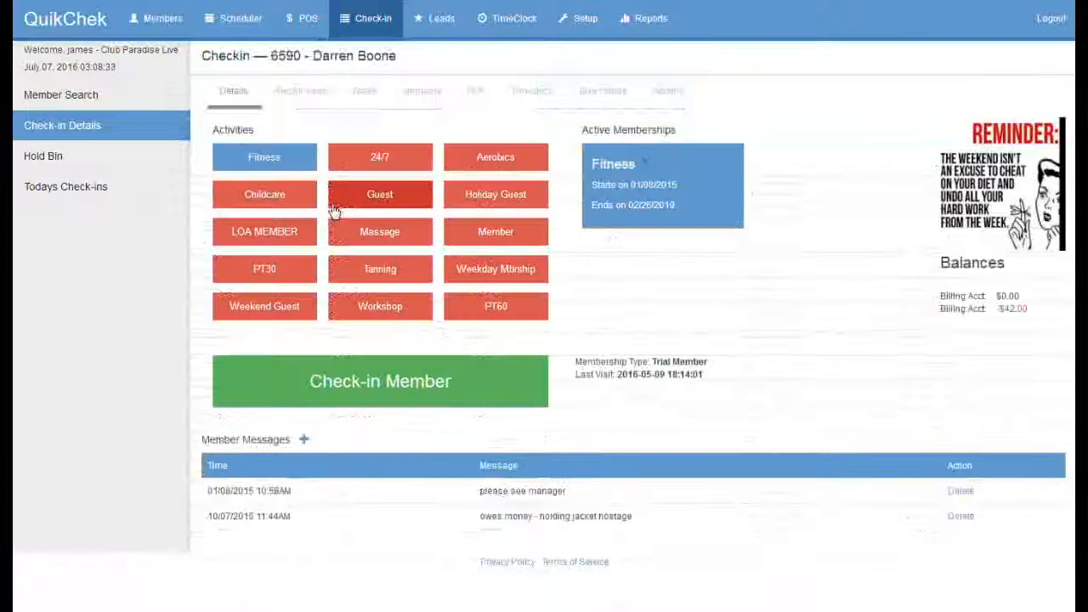
click(265, 160)
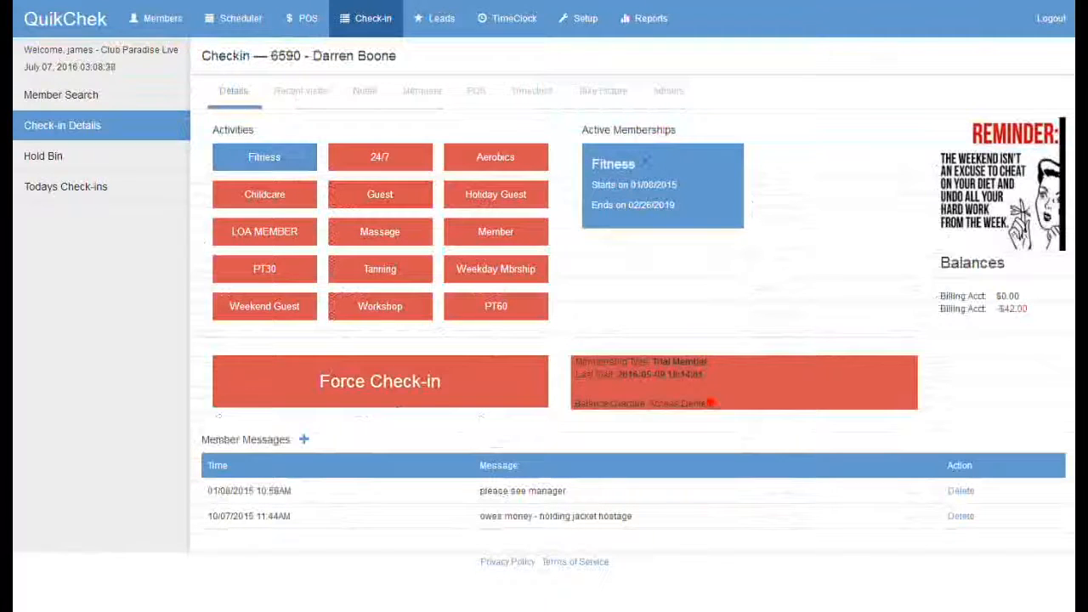
drag(712, 403, 565, 409)
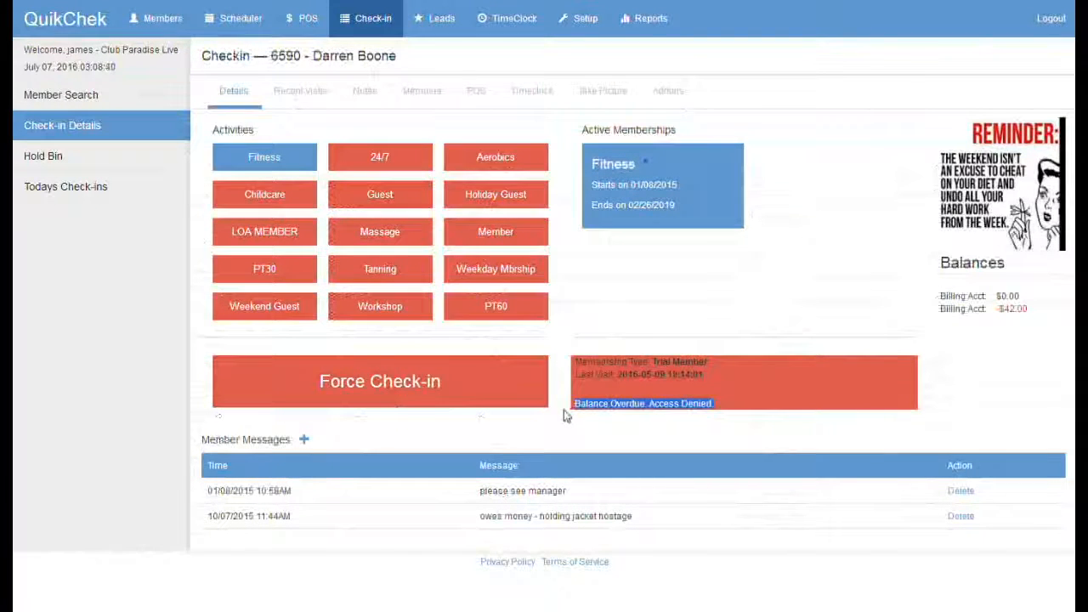
click(941, 312)
drag(941, 312, 1035, 315)
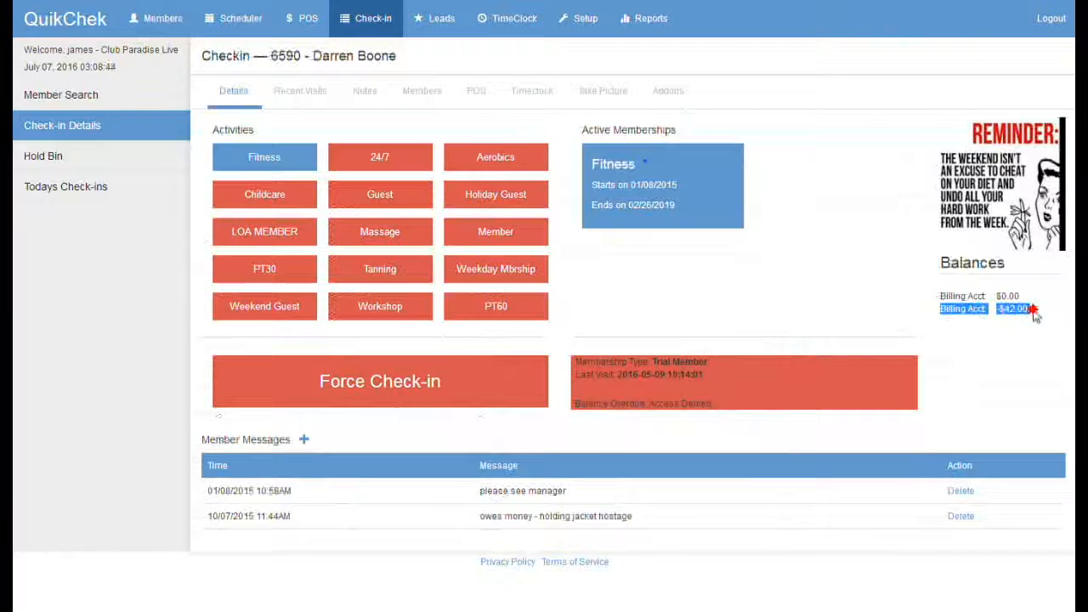
click(1035, 315)
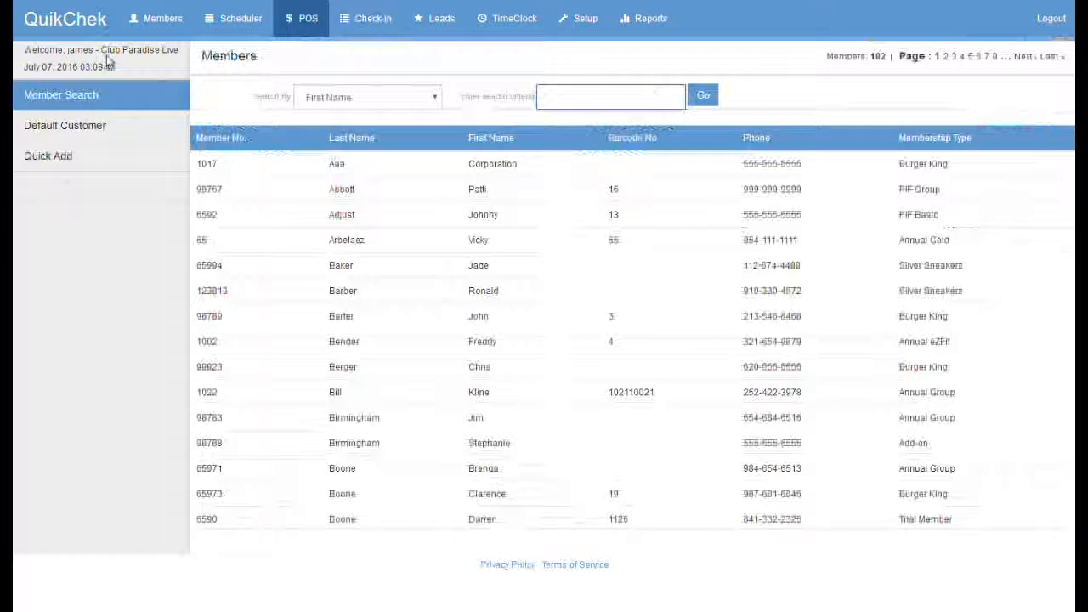
Step: Note the member's name in the header and start a POS sale for them
drag(397, 56, 313, 56)
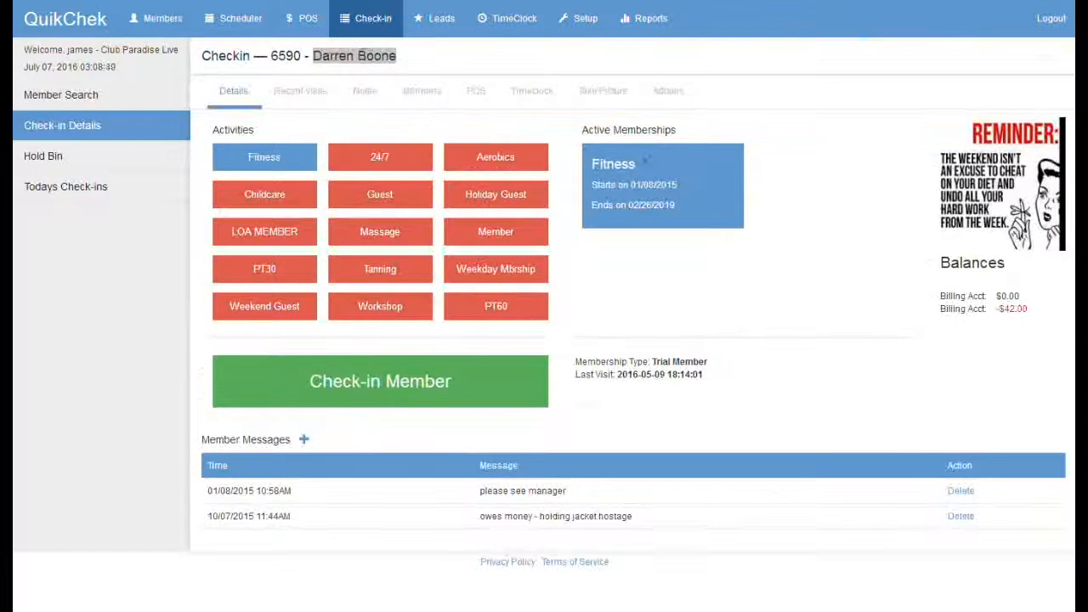
click(359, 64)
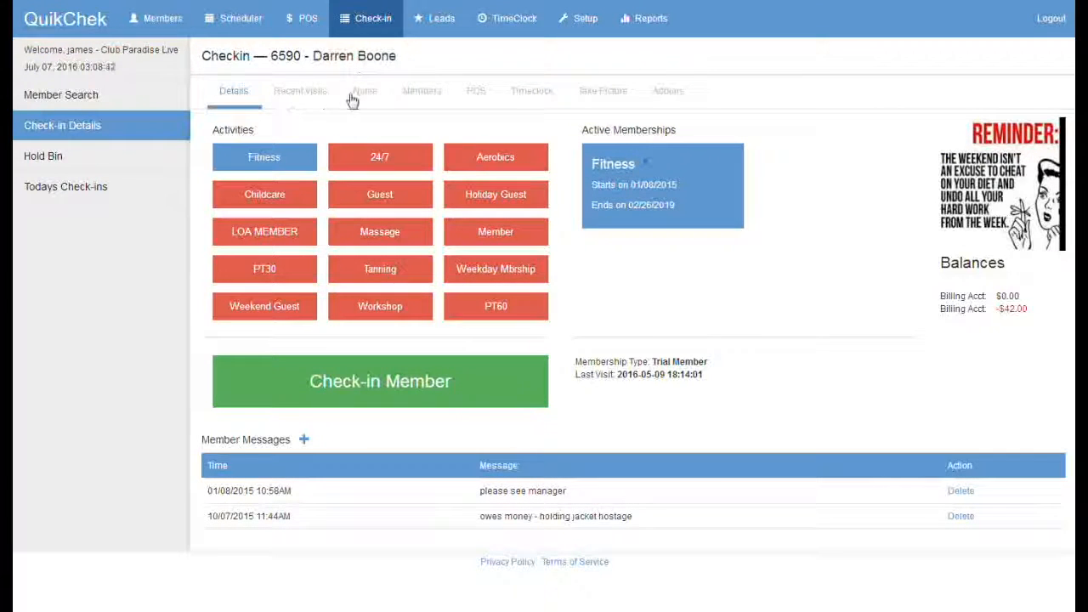
click(478, 93)
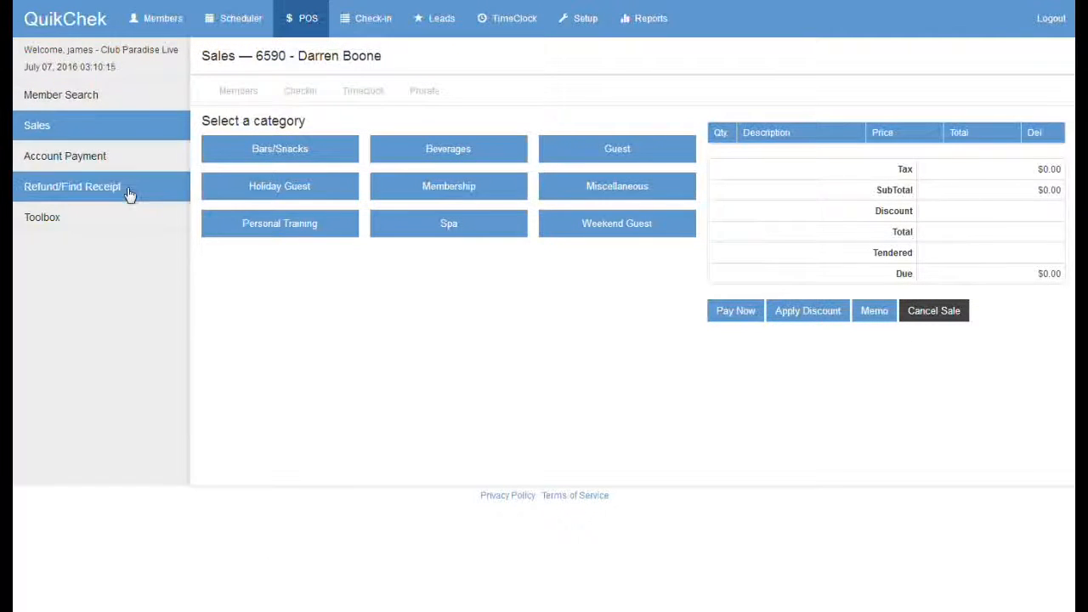
Step: Set up a $20.00 account payment toward the member's -$42.00 billing account
click(102, 156)
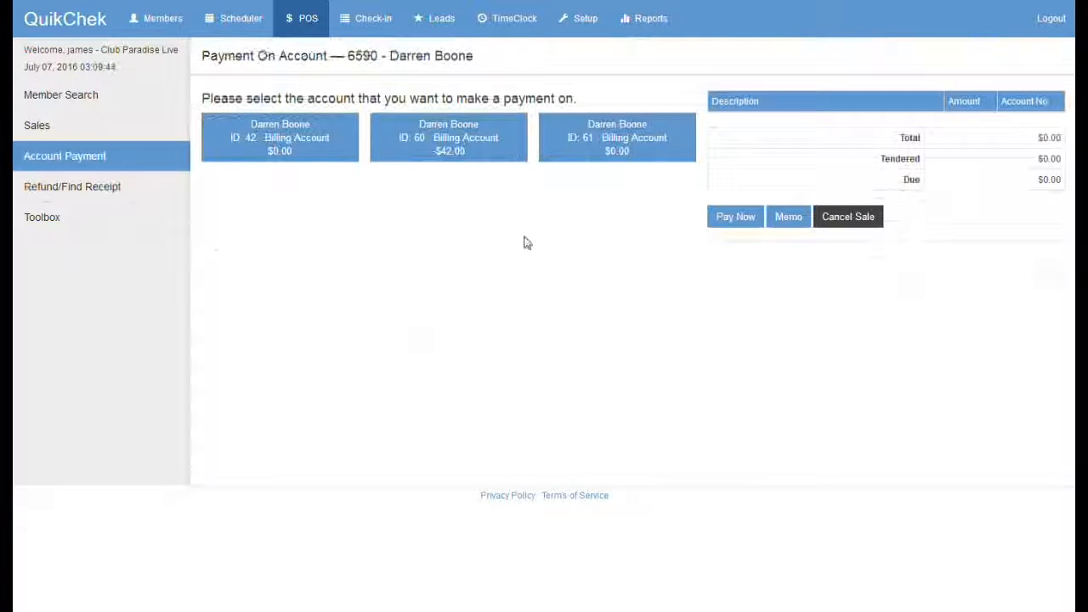
click(471, 133)
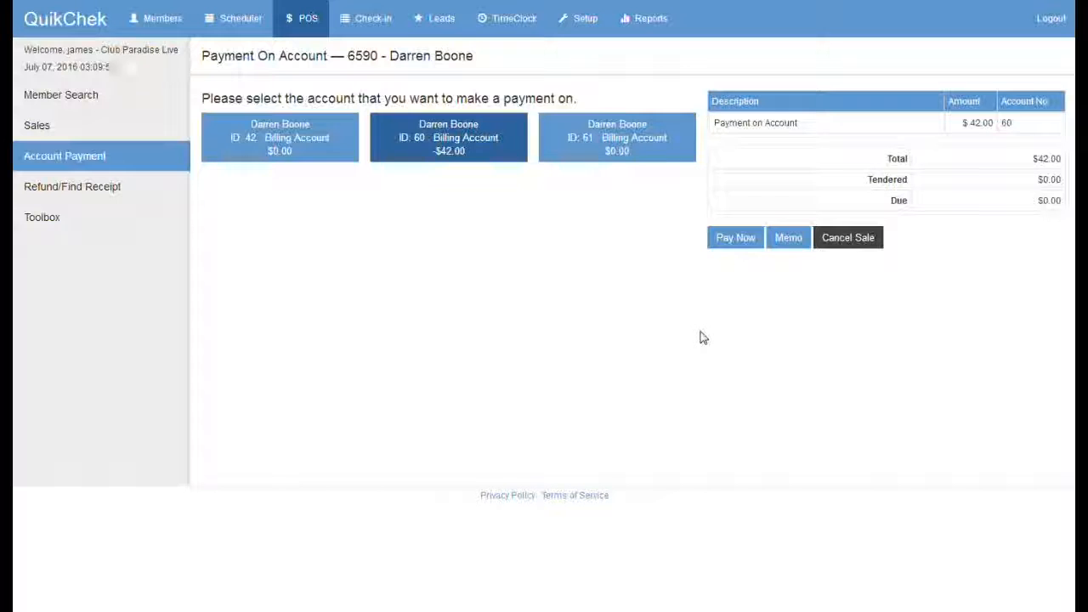
click(977, 122)
text(20)
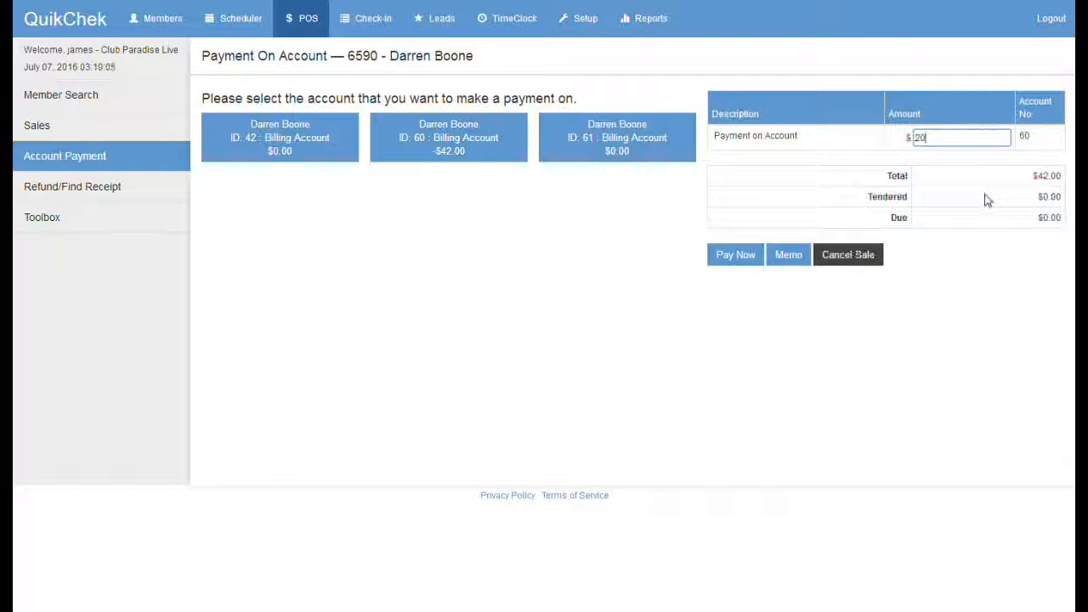
click(986, 200)
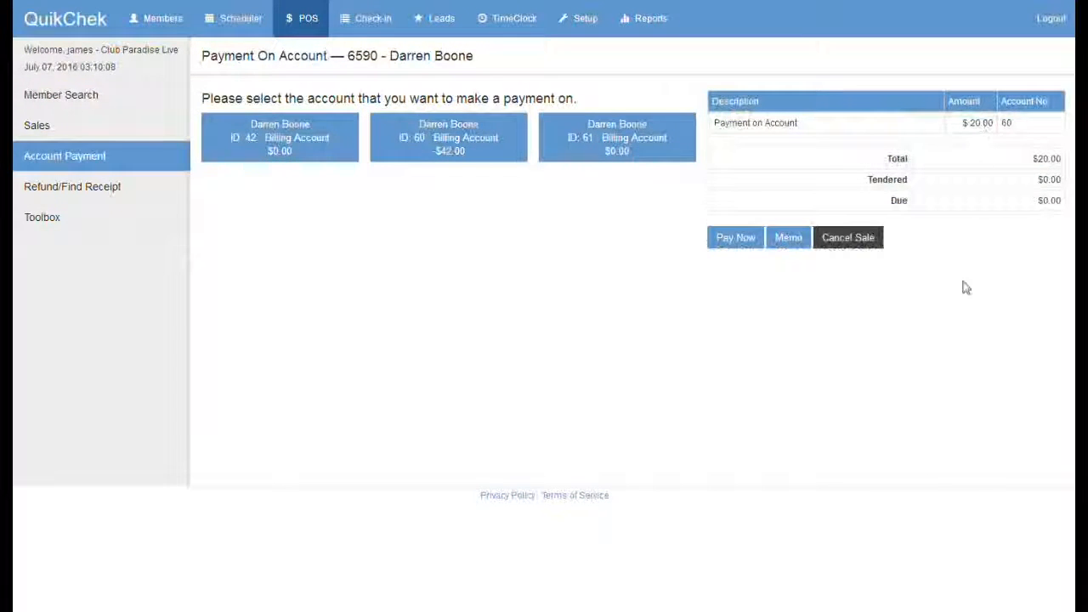
click(736, 238)
Step: Pay the $20.00 in cash and email the receipt to the prefilled address
click(435, 121)
click(433, 122)
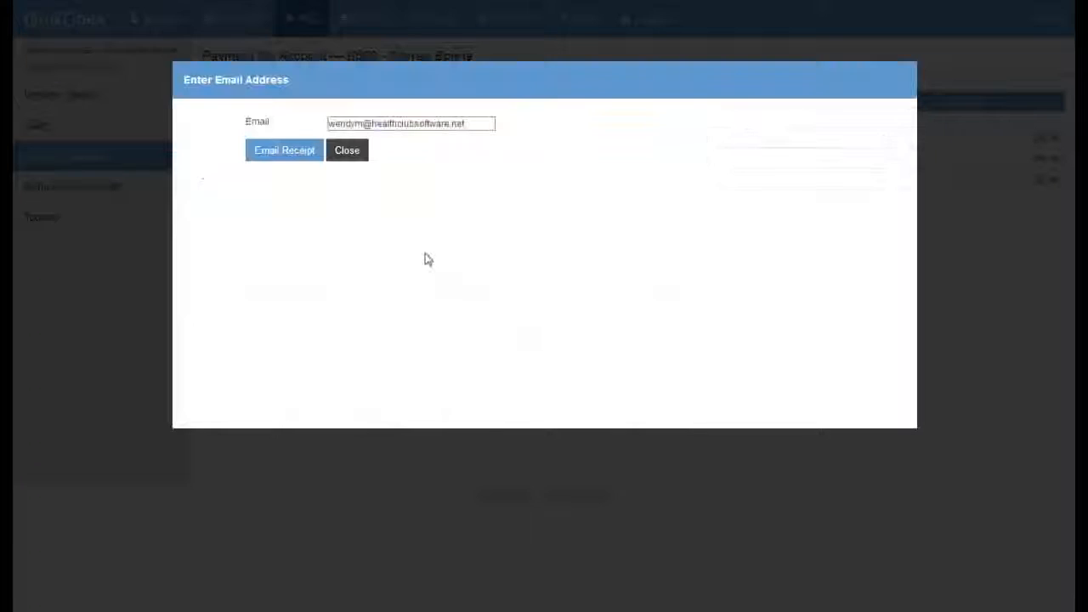
click(293, 150)
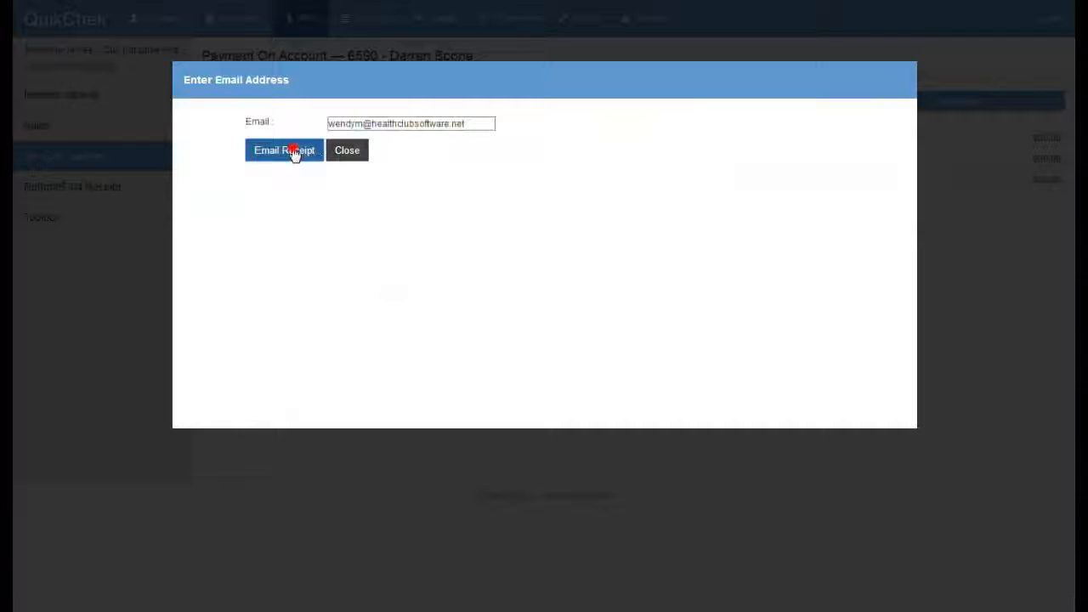
click(626, 127)
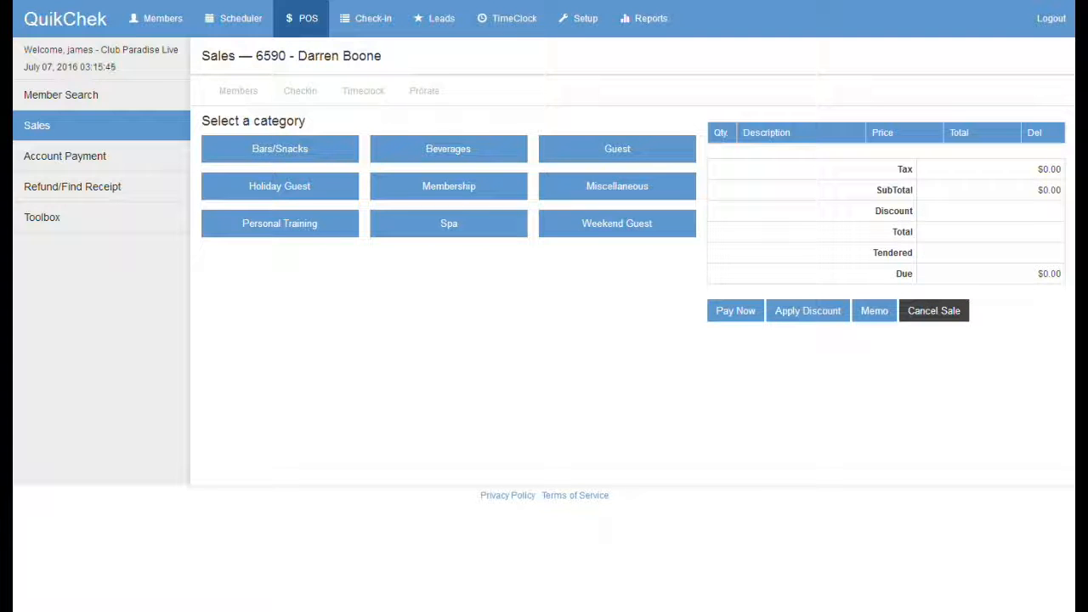
Step: Find the second member and add a $3.00 Large Water from Beverages to their sale
click(85, 100)
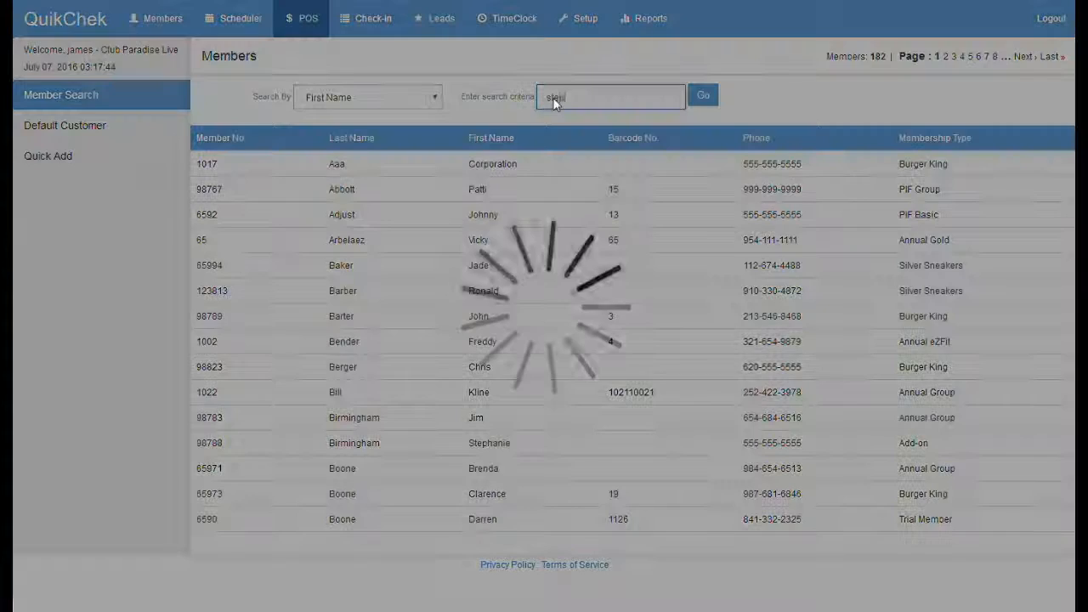
text(ph)
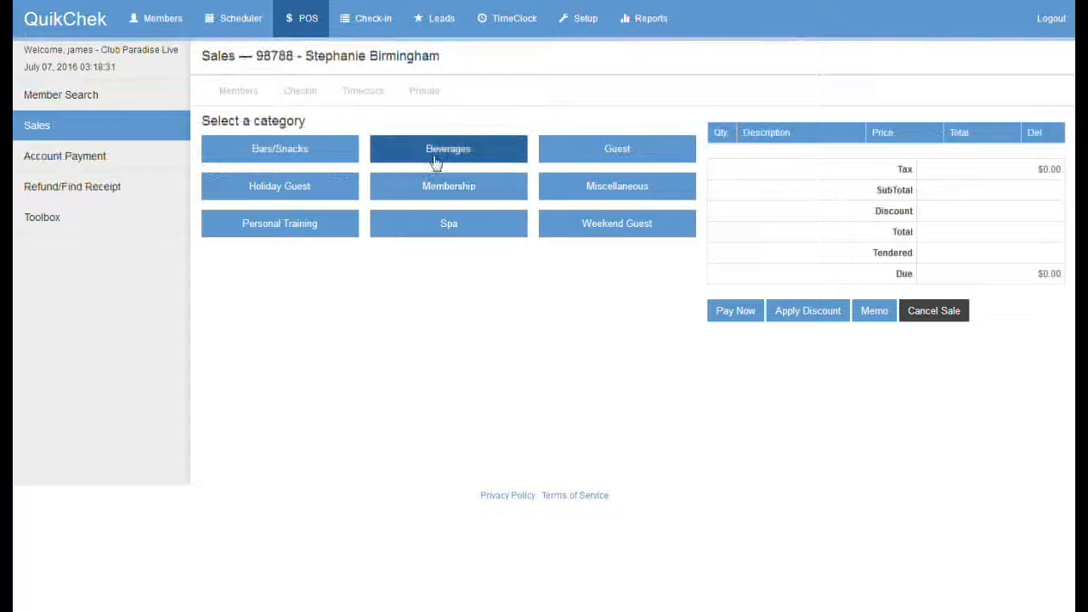
click(448, 150)
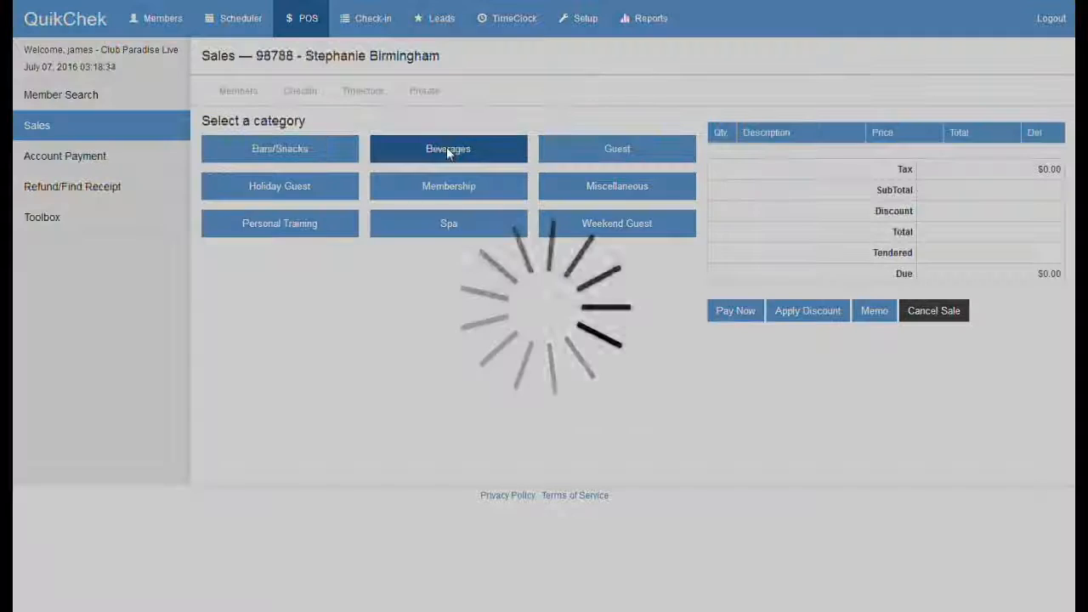
click(446, 147)
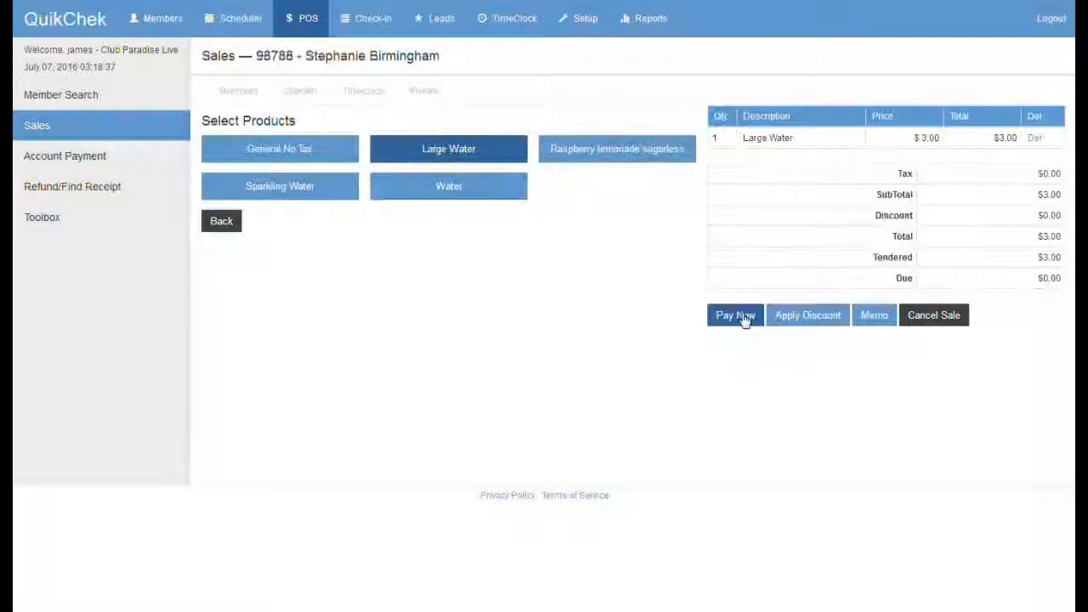
Step: Charge the Large Water to the member's house account despite its -$500.00 balance
click(741, 316)
click(289, 228)
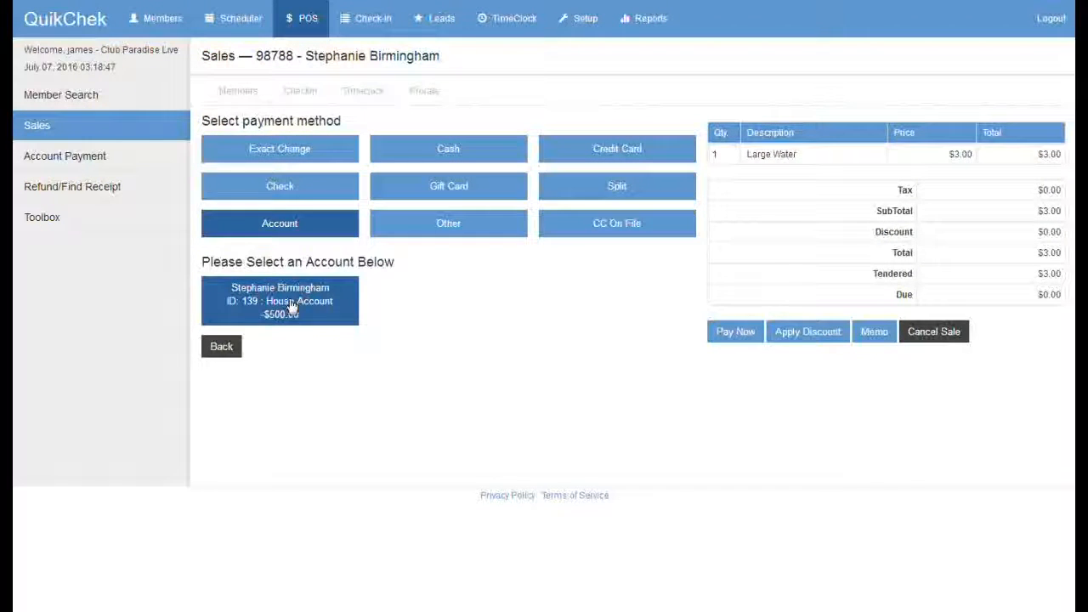
click(292, 307)
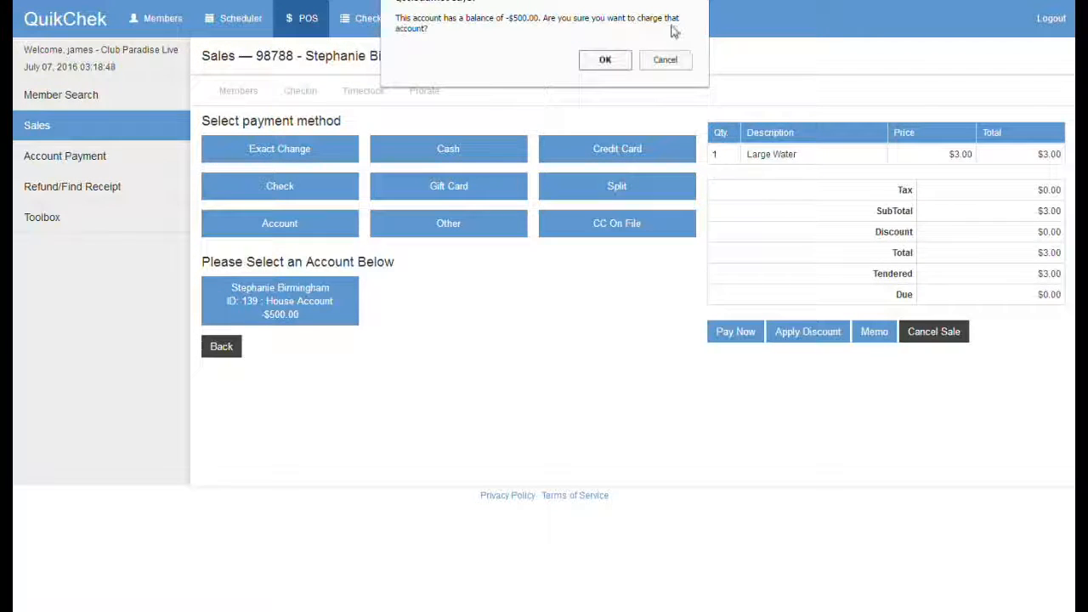
click(604, 60)
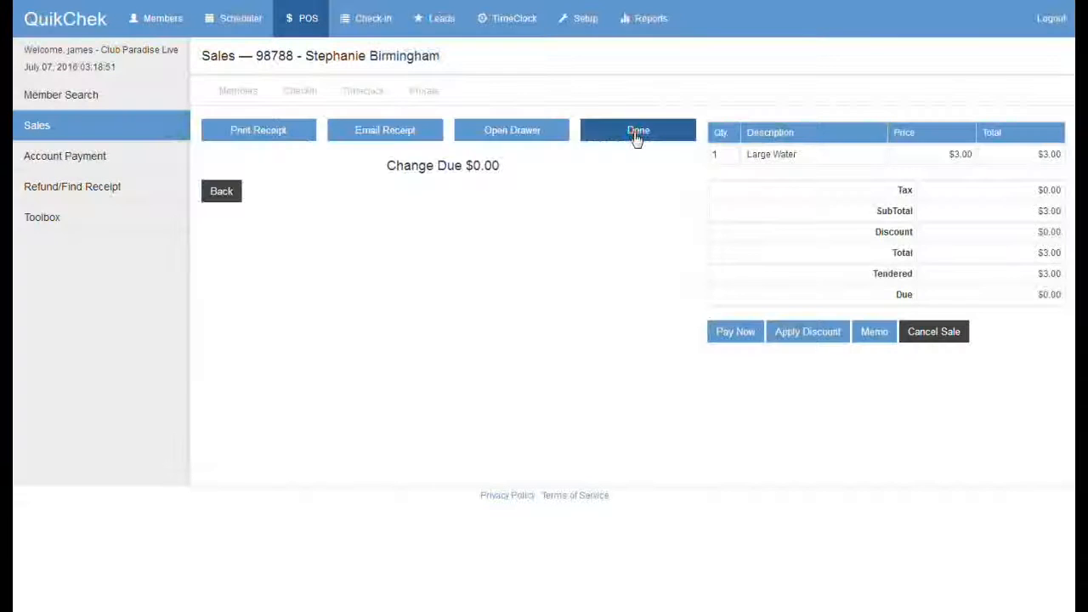
click(637, 134)
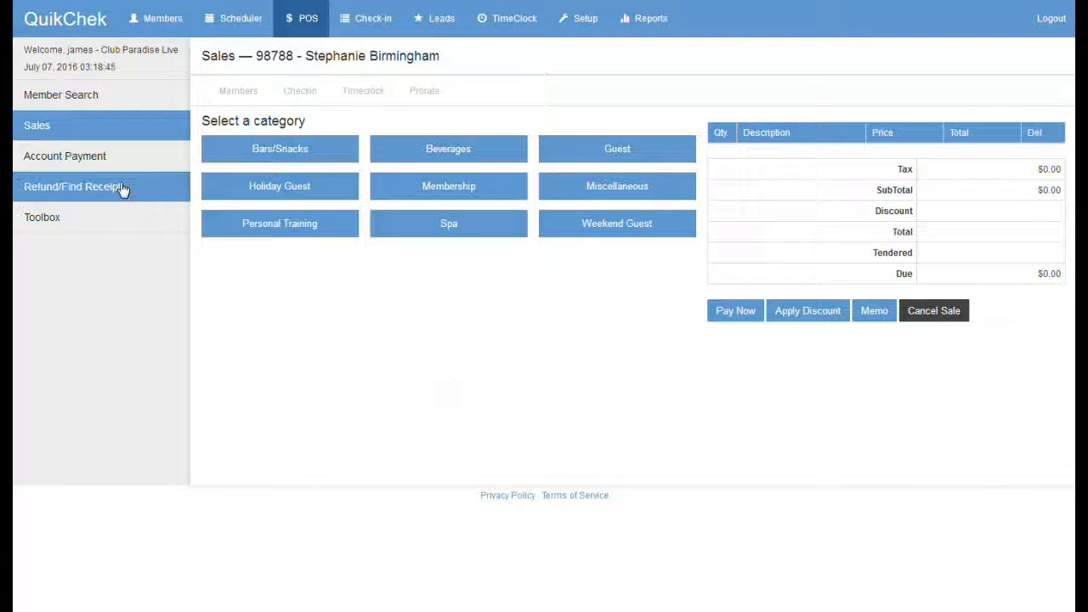
click(93, 158)
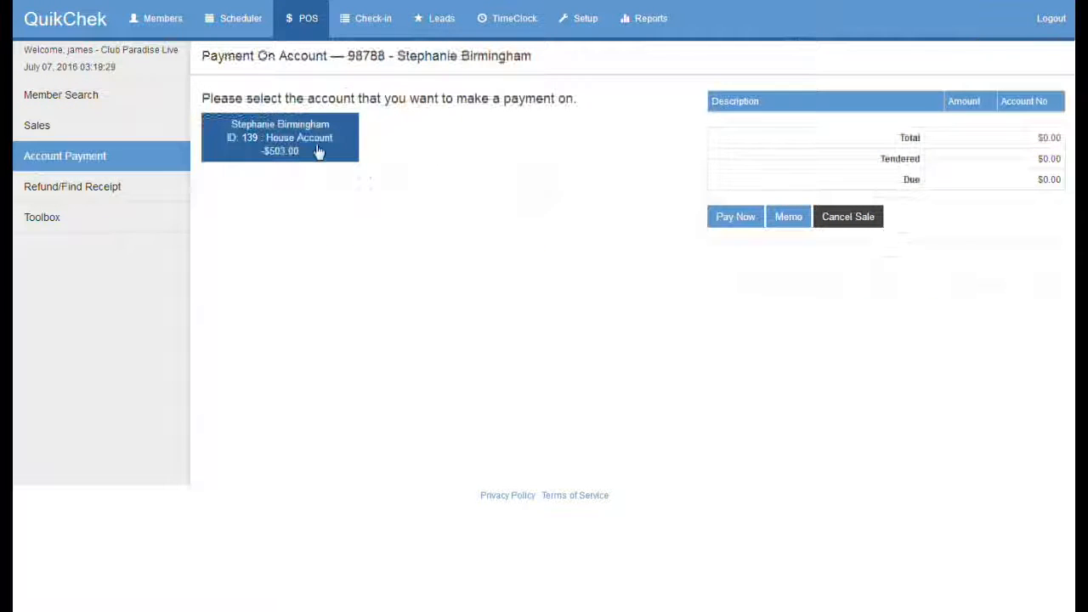
Step: Pay the full $503.00 house-account balance by check, entering the check number
click(281, 139)
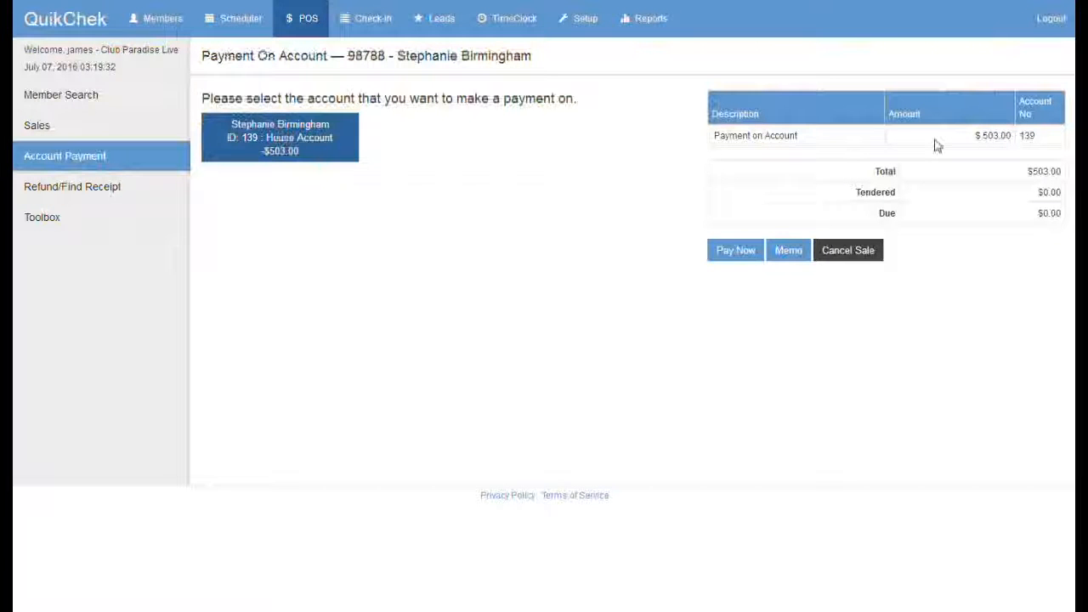
click(730, 251)
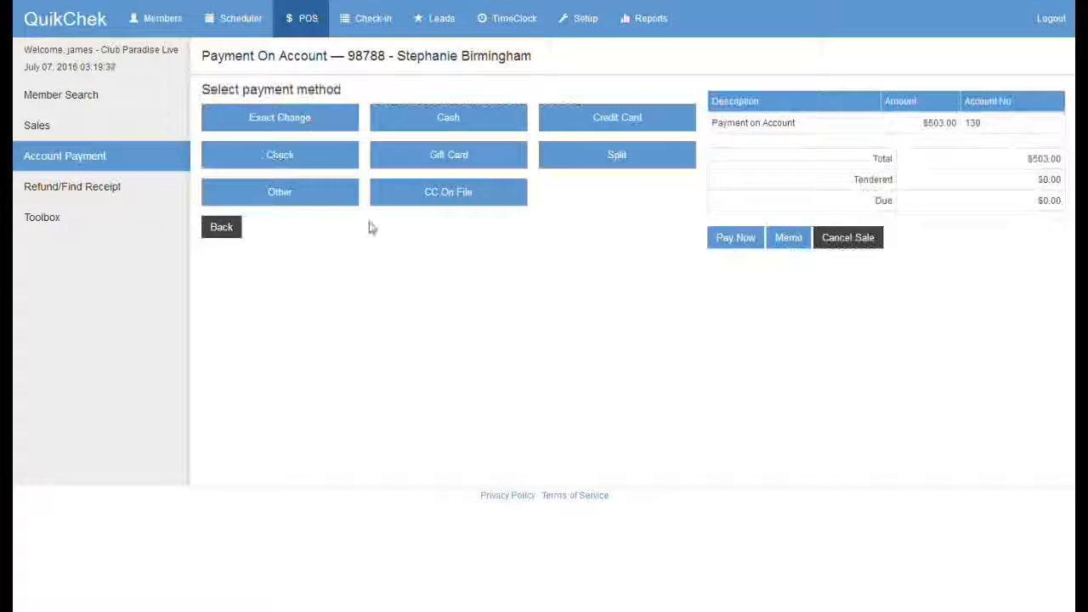
click(289, 166)
click(361, 230)
text(5548)
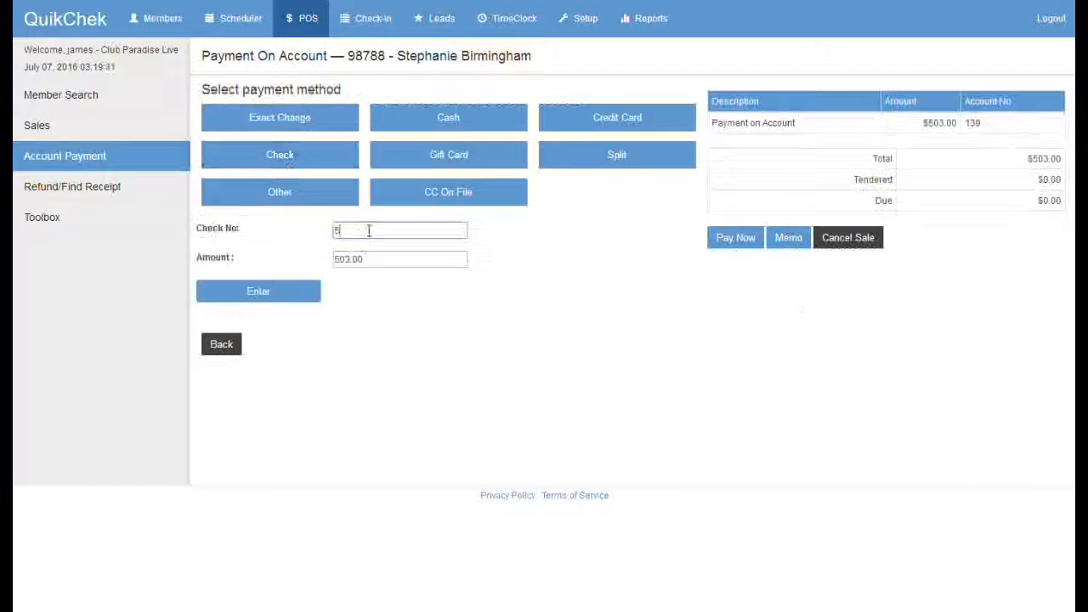
click(267, 291)
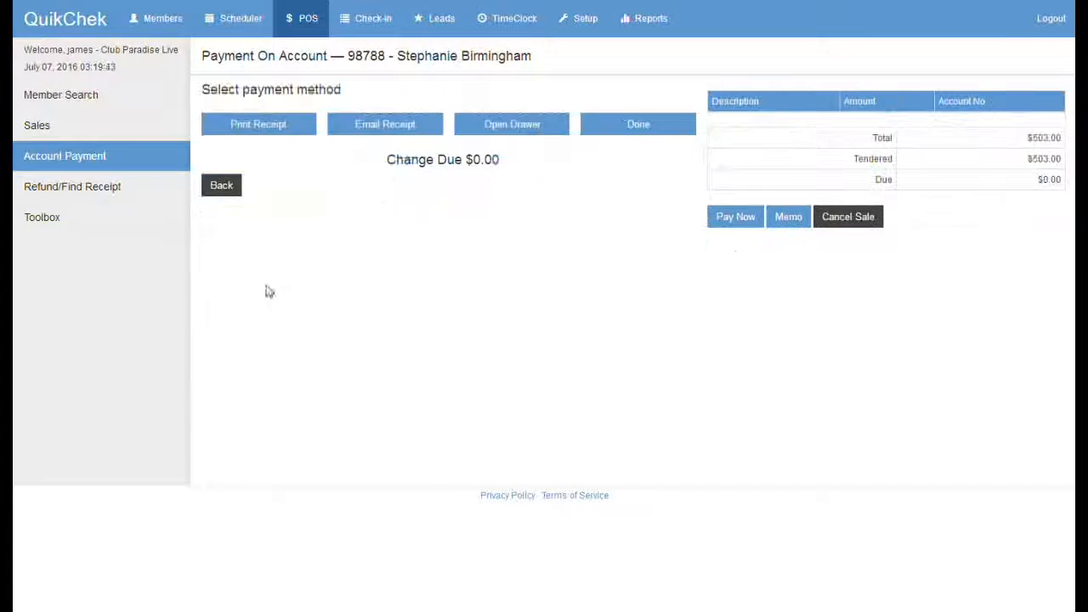
Step: Email the receipt to the member's entered address, save it, and return to Sales
click(379, 133)
click(363, 123)
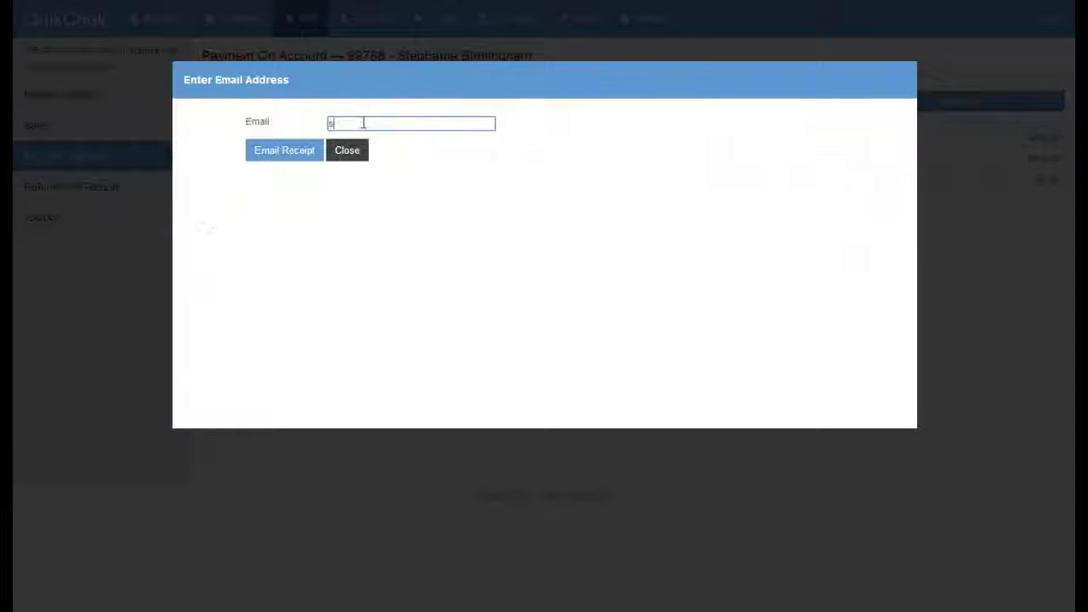
click(284, 155)
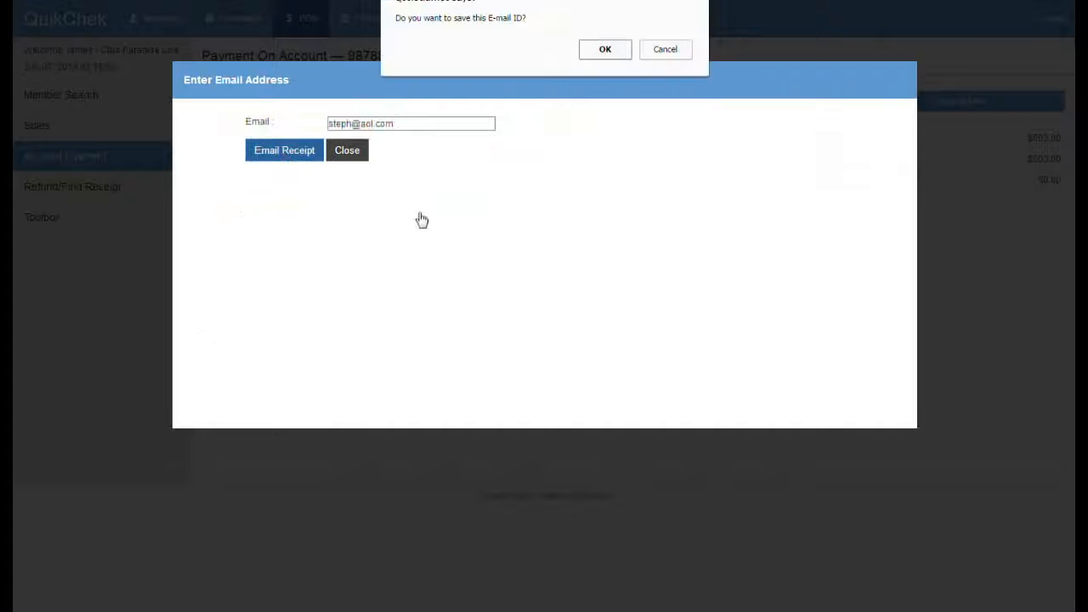
click(605, 49)
click(636, 127)
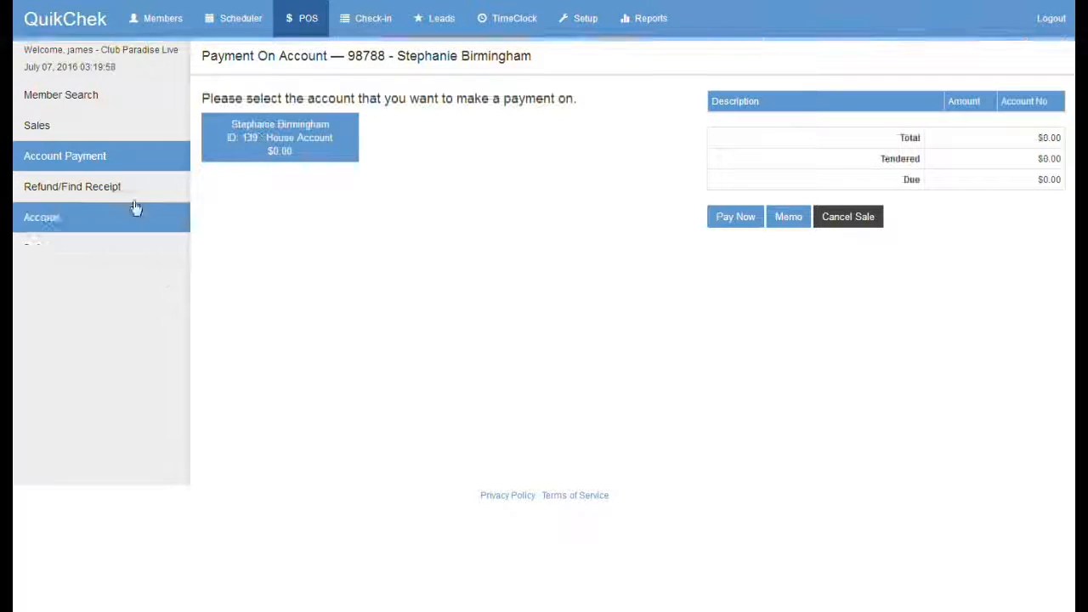
click(57, 129)
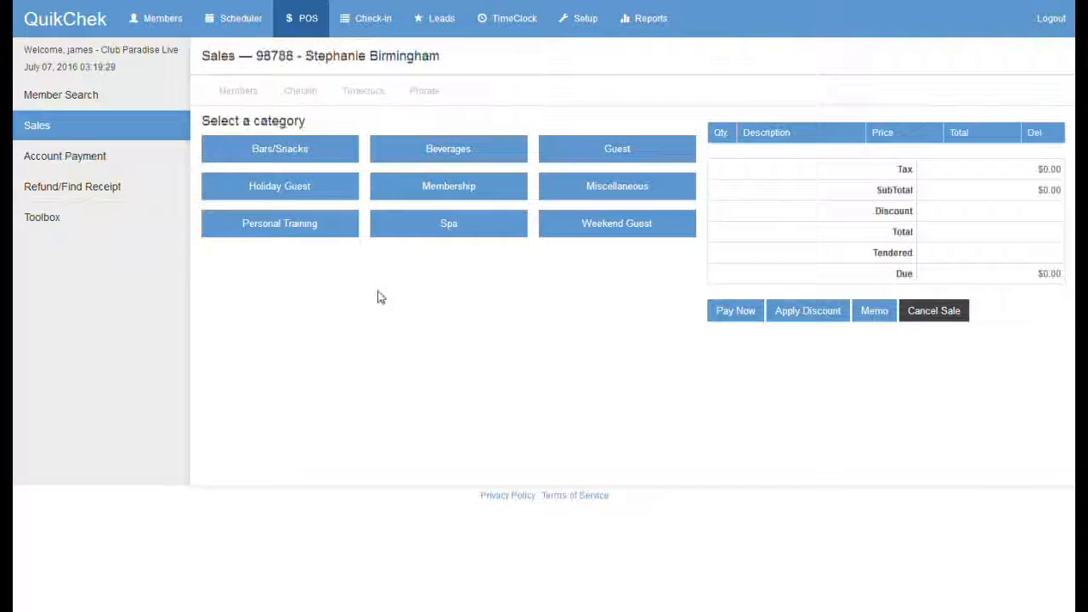
Step: Ring up the sale for the Default Customer and bring up the POS Toolbox
click(71, 102)
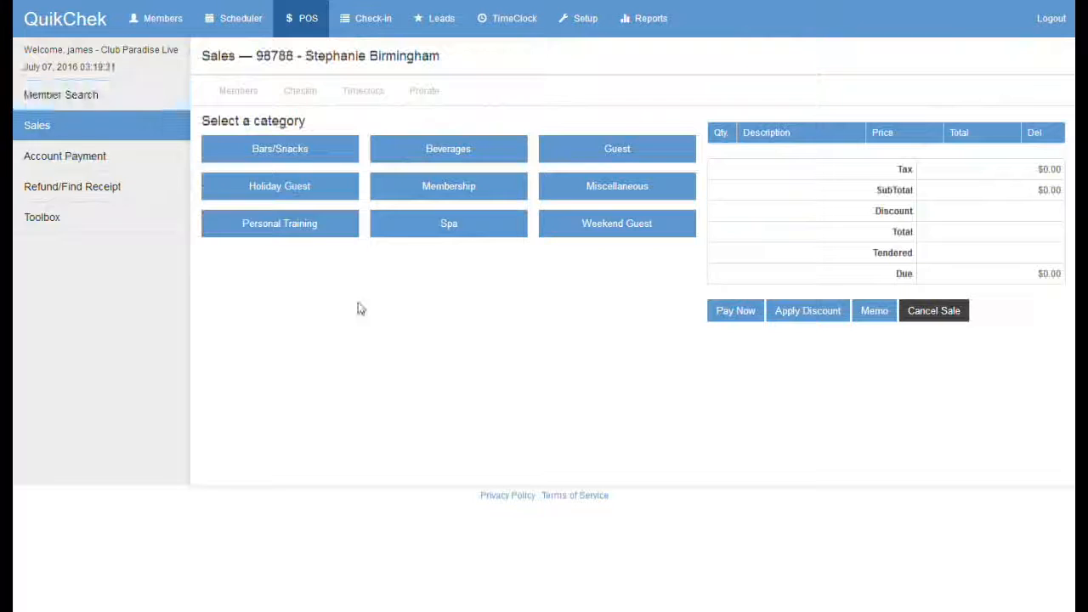
click(94, 125)
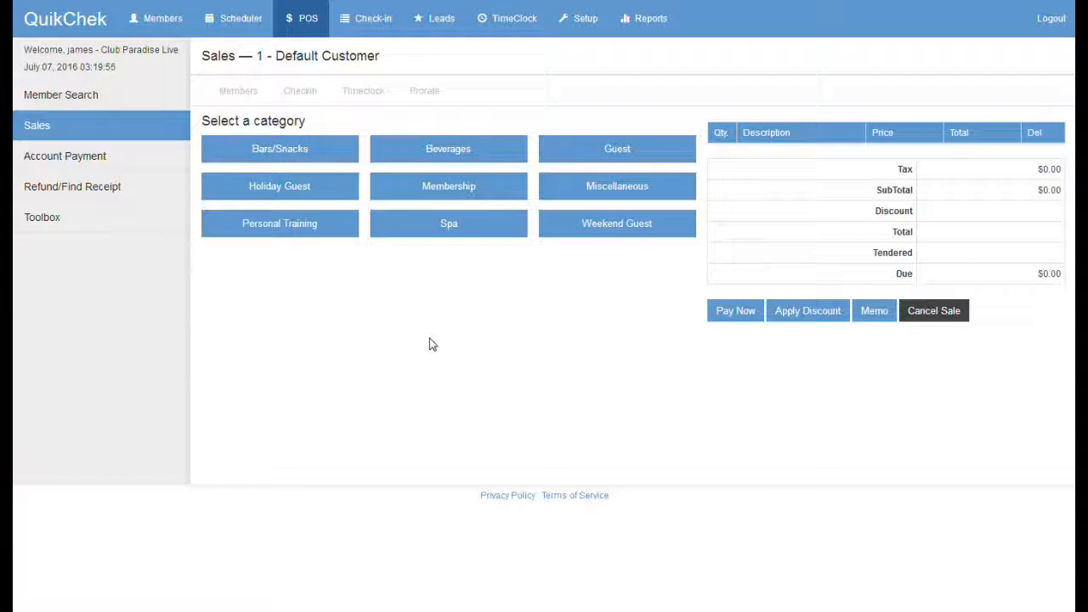
click(88, 222)
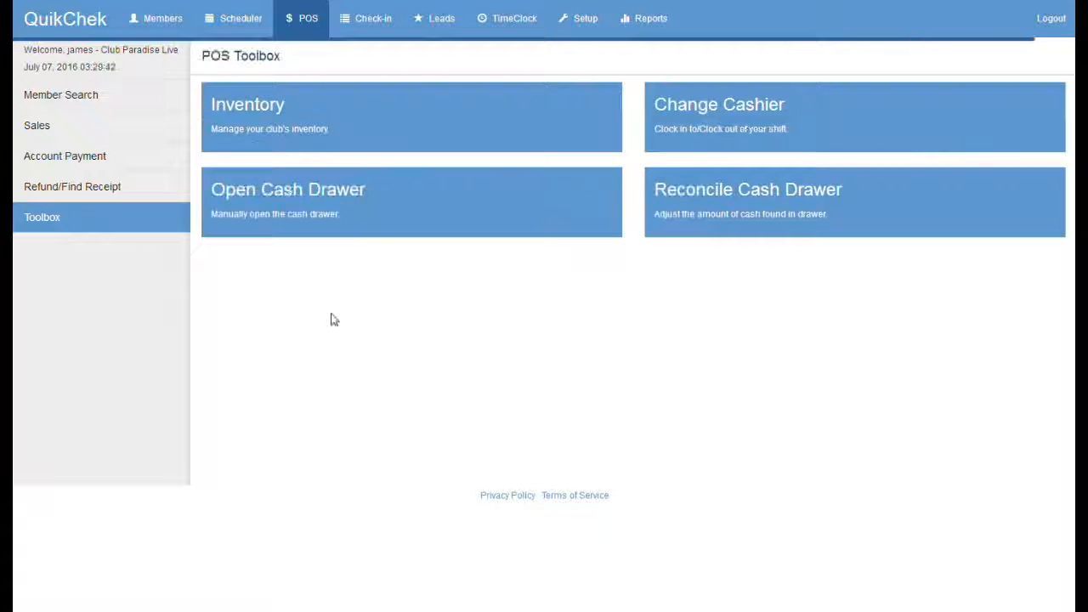
Step: Start a drawer reconciliation for 07/07/2016 ending 23:59 with a 100 drawer start amount
click(810, 204)
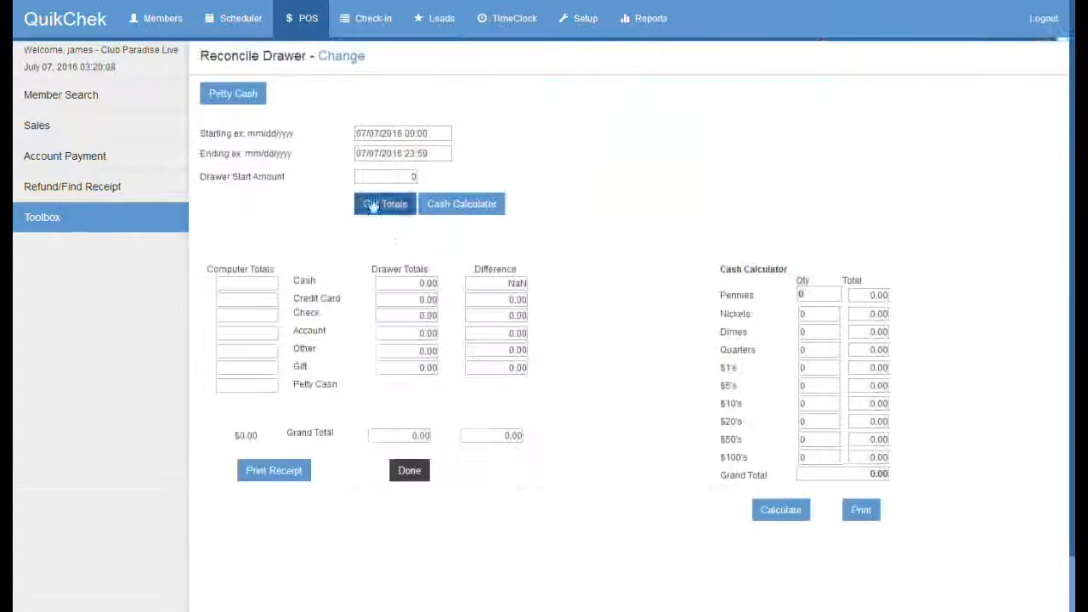
drag(408, 133, 432, 153)
click(495, 133)
click(498, 110)
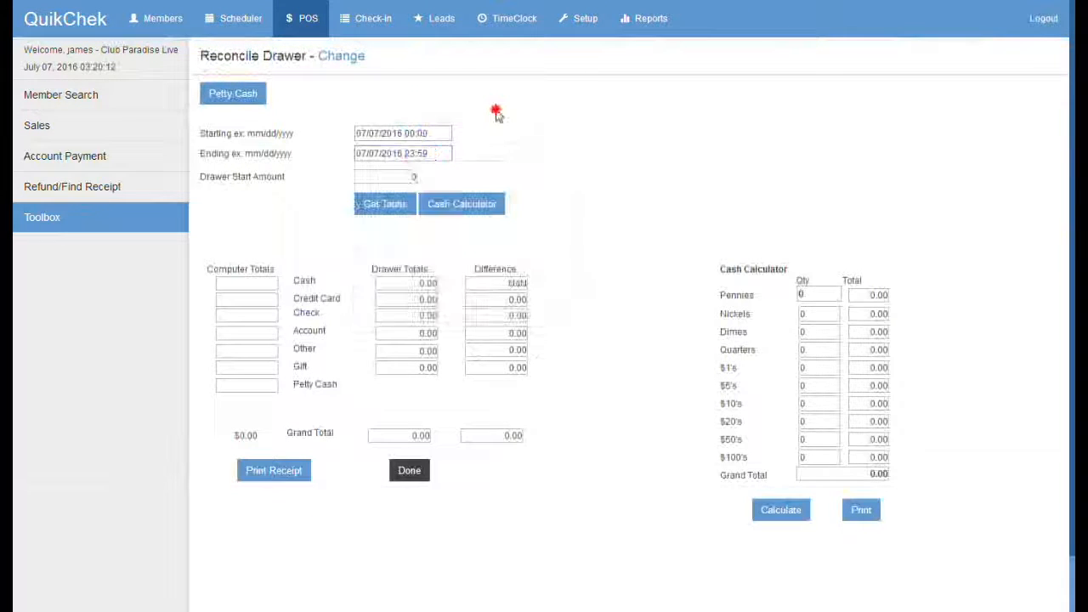
drag(390, 177, 416, 176)
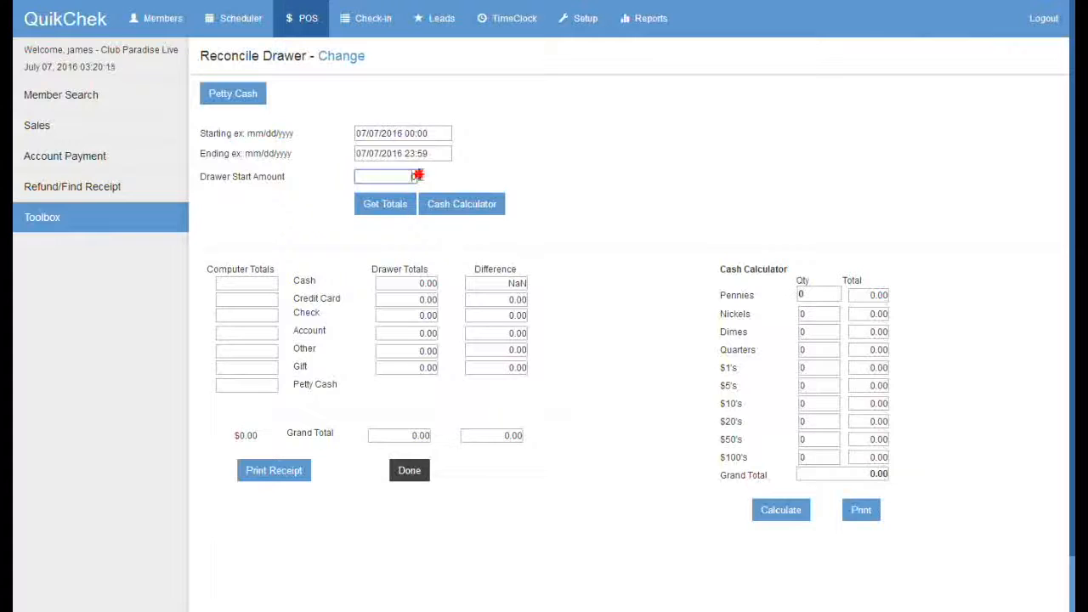
text(100)
click(544, 133)
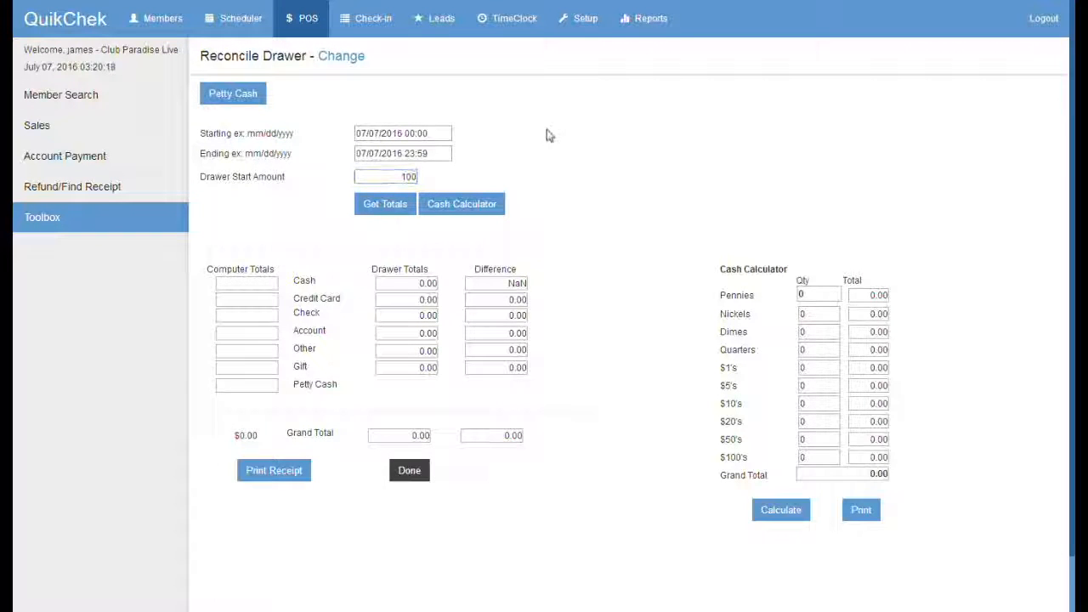
Step: Load the computer totals and check the 20.00 cash total and 120.00 cash difference
click(386, 208)
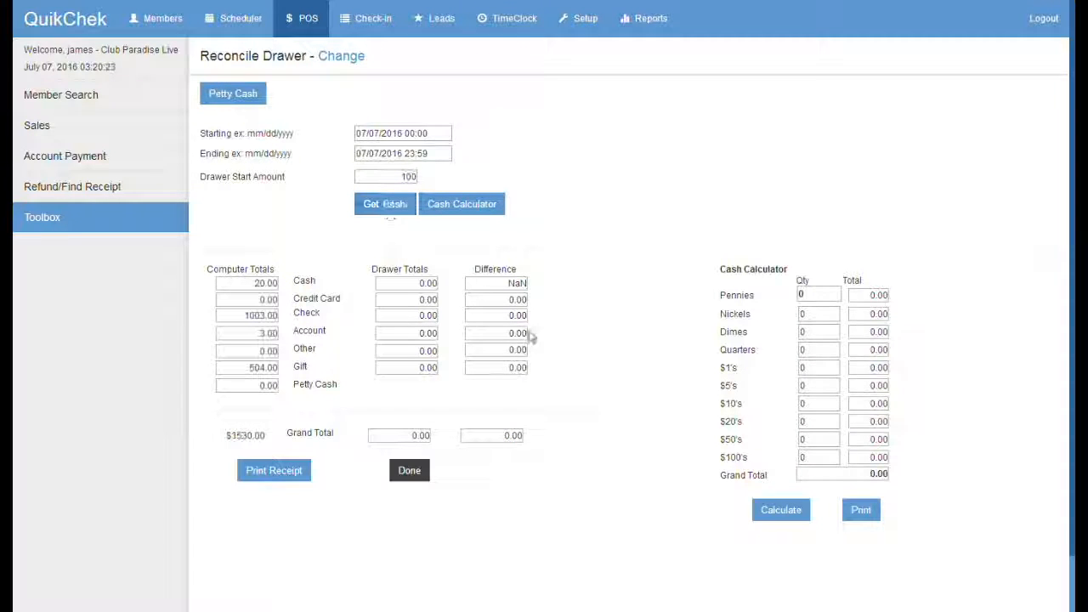
double_click(267, 284)
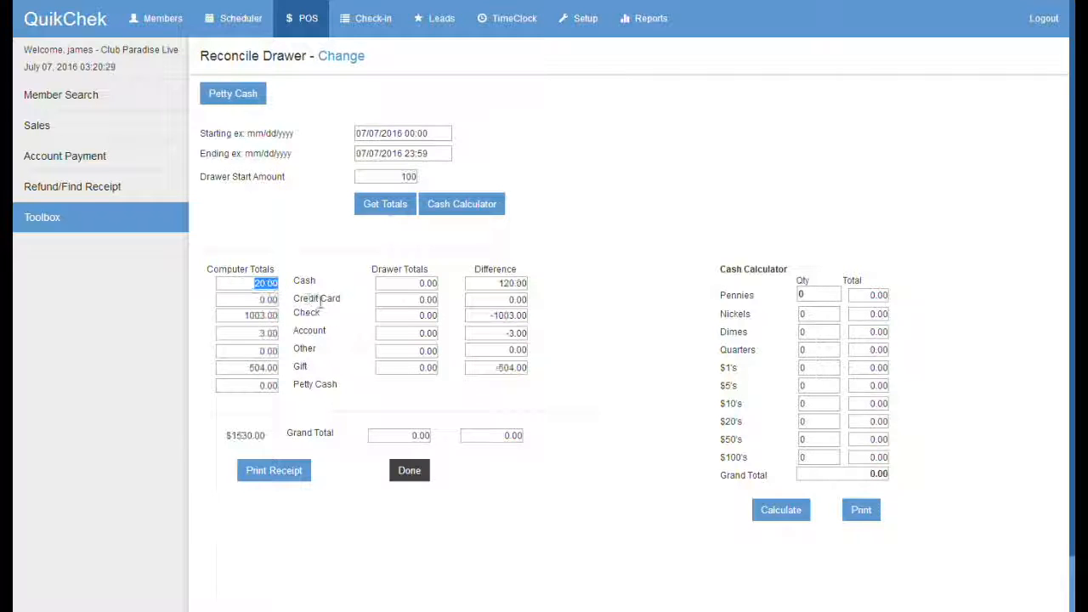
click(502, 289)
double_click(502, 286)
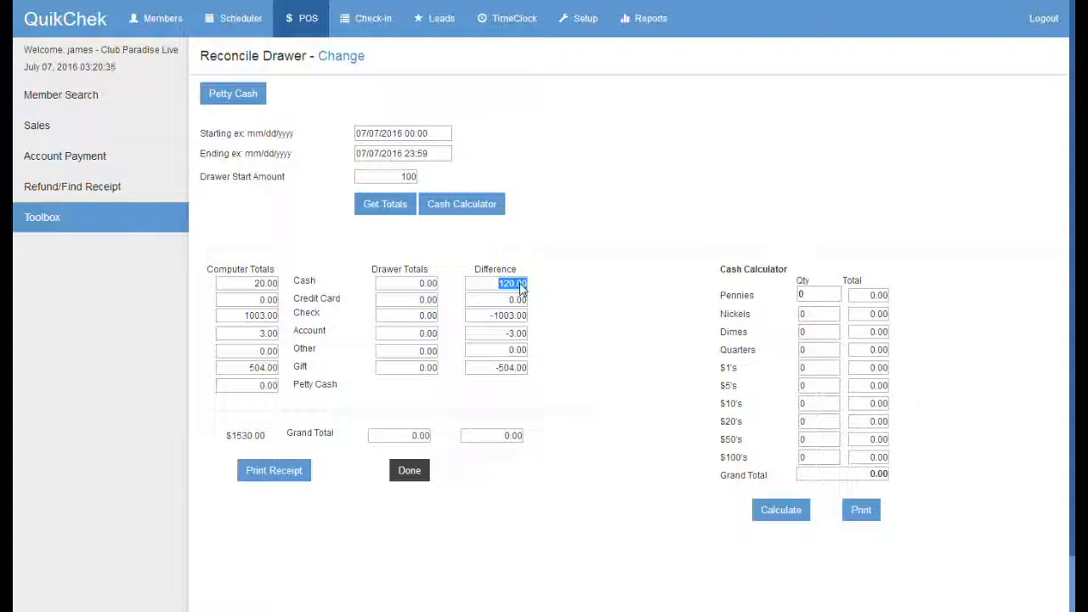
Step: Enter counted drawer totals of 1003 for check and 119.00 for cash
click(446, 289)
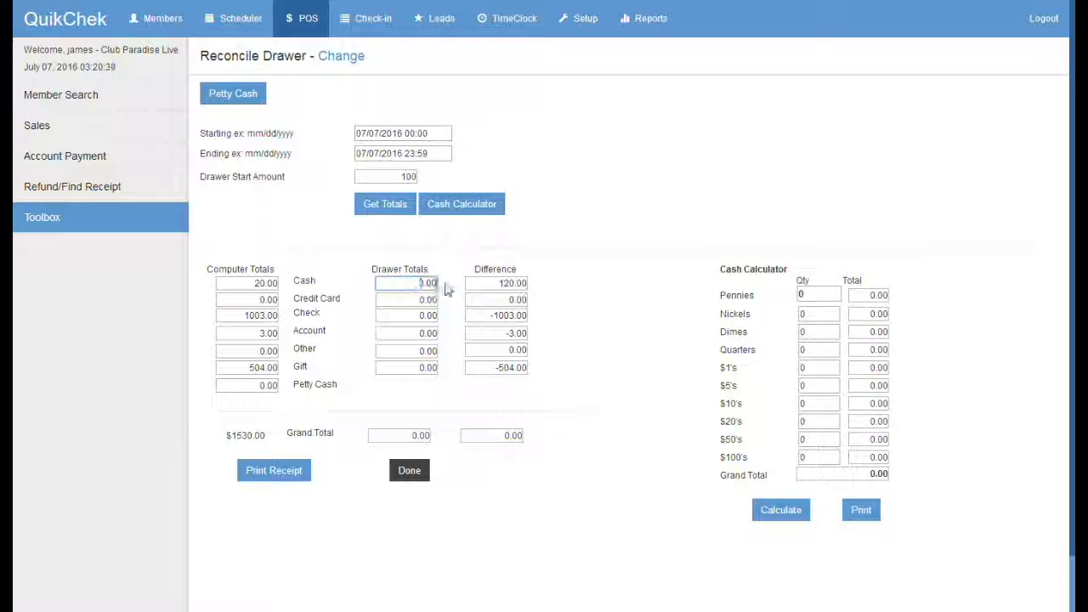
text(0120)
key(Tab)
click(414, 314)
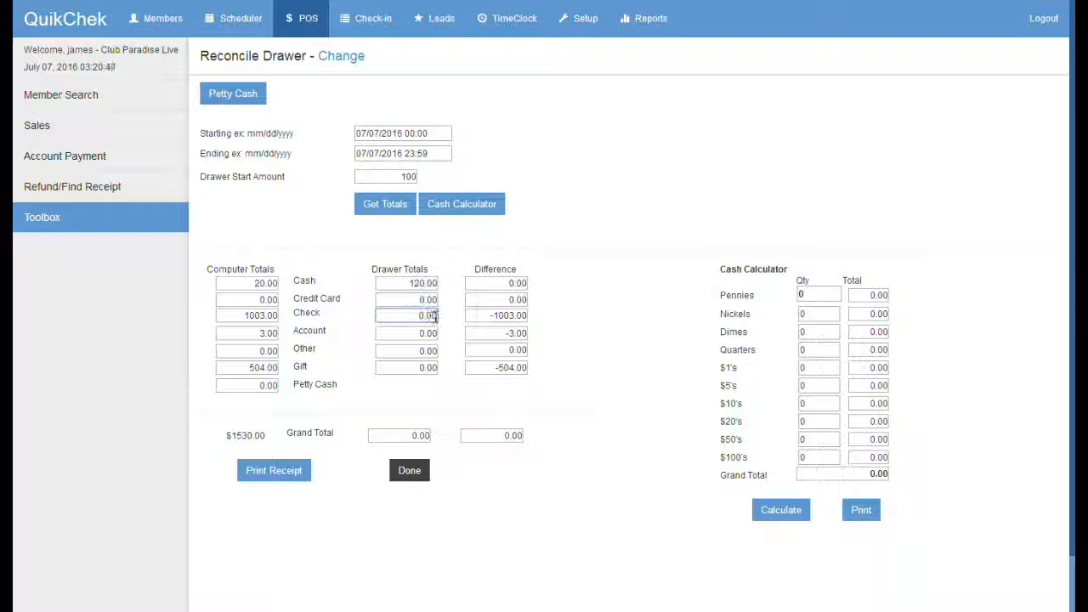
text(1003)
click(418, 283)
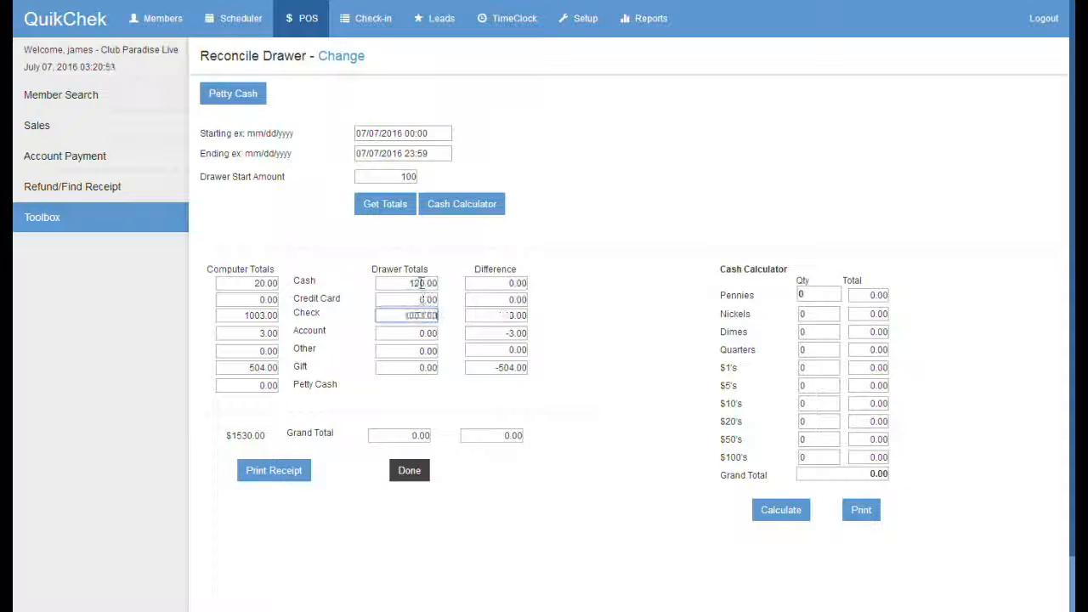
text(115)
click(427, 299)
drag(515, 269, 470, 272)
click(495, 276)
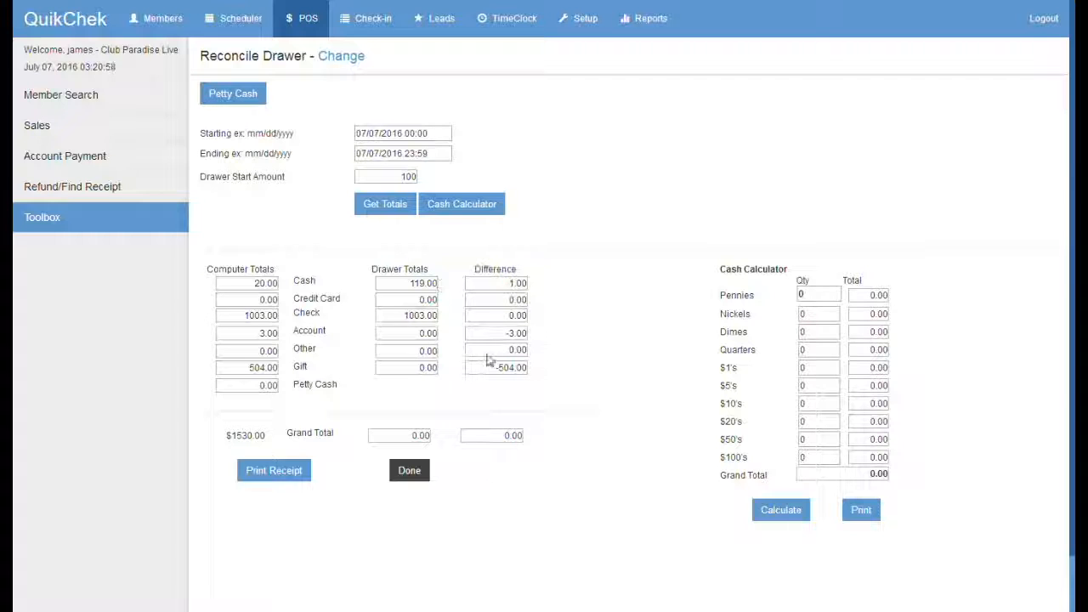
Step: Enter counted drawer totals of 3.00 for account and 504.00 for gift
click(403, 362)
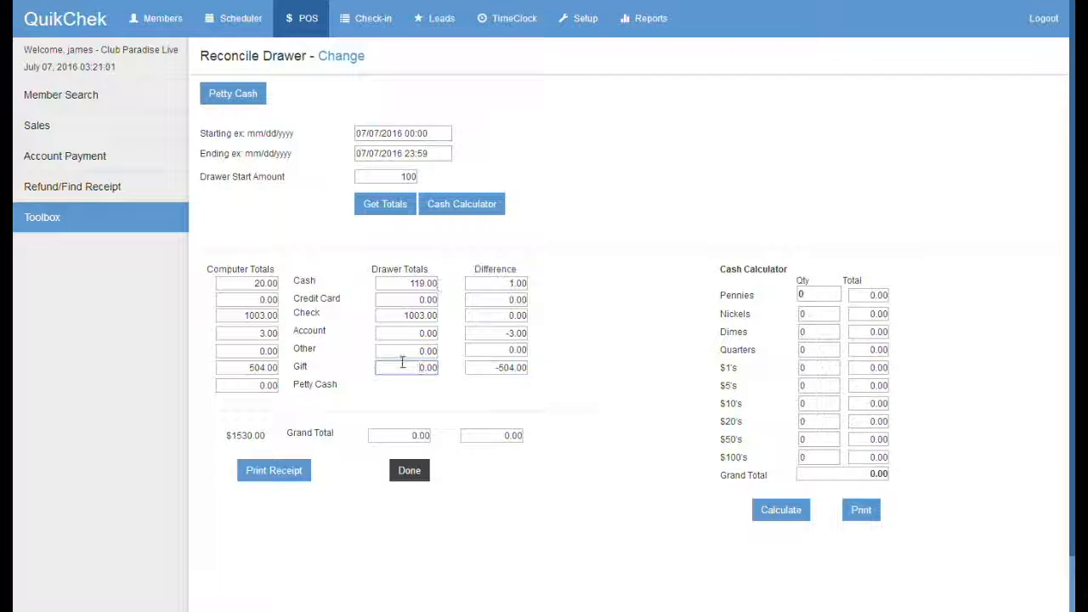
click(418, 333)
key(BackSpace)
key(BackSpace)
key(BackSpace)
text(3)
click(429, 367)
drag(437, 368, 406, 367)
text(504.00)
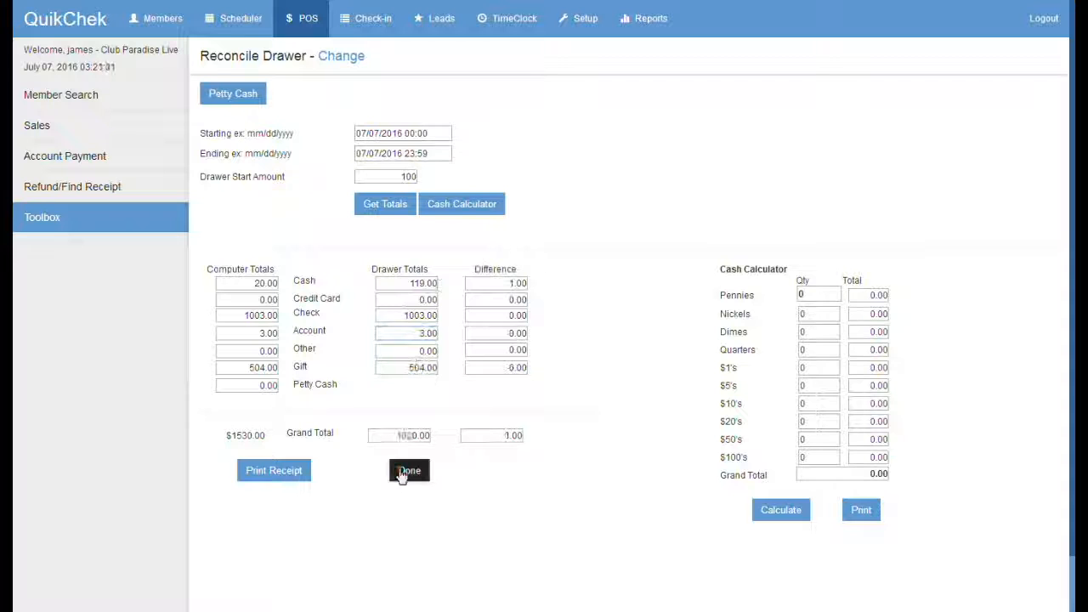
Step: Verify the 1629.00 drawer grand total and 1.00 difference, then open the printable receipt
drag(397, 436, 532, 435)
click(512, 476)
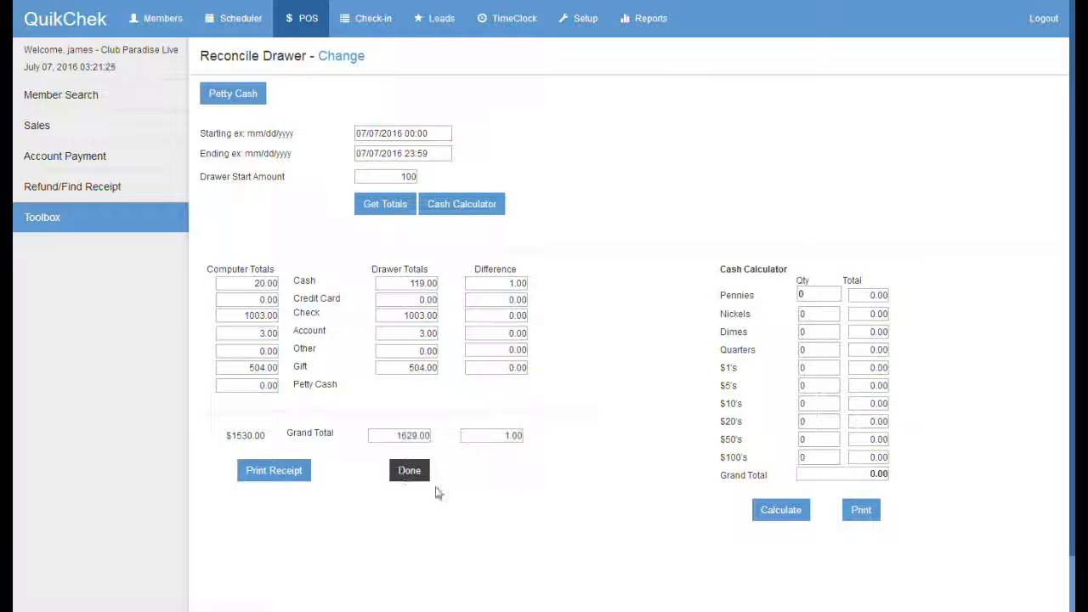
click(275, 472)
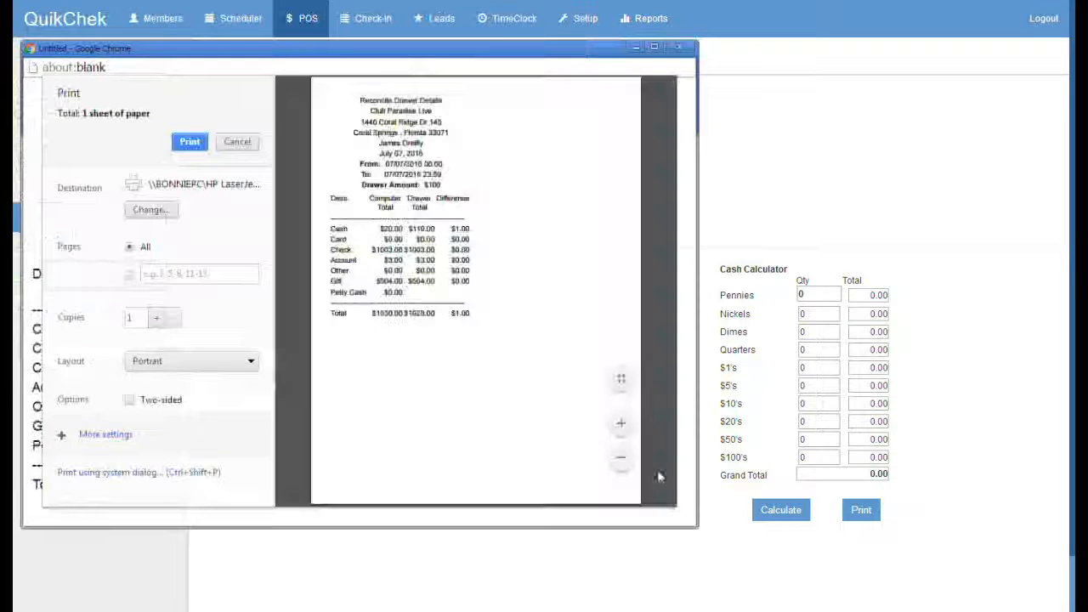
Step: Check the report's date range in the receipt preview and close it without printing
drag(385, 165, 444, 176)
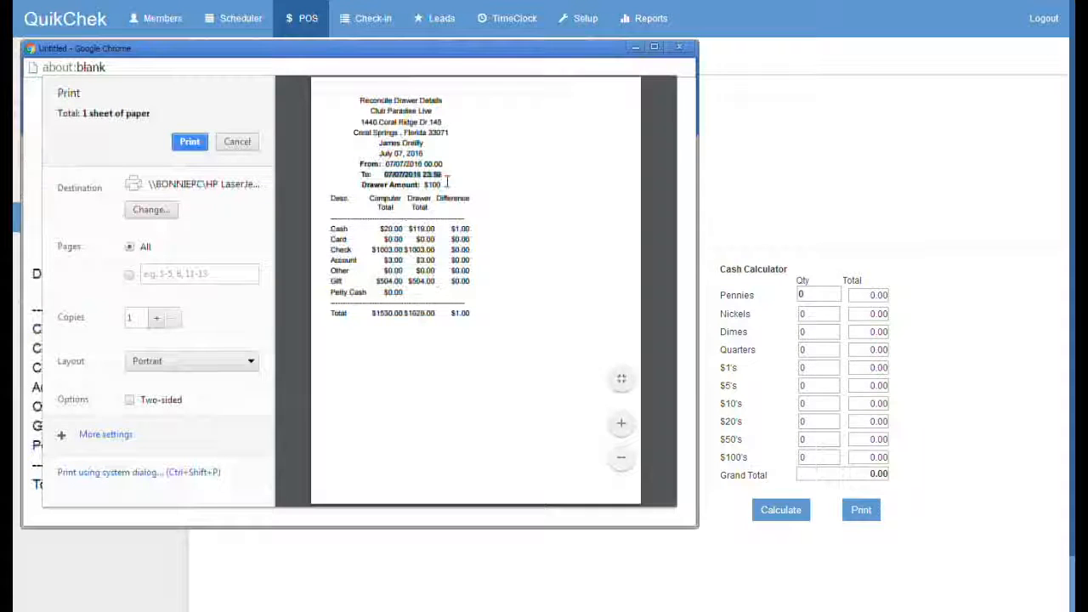
key(Escape)
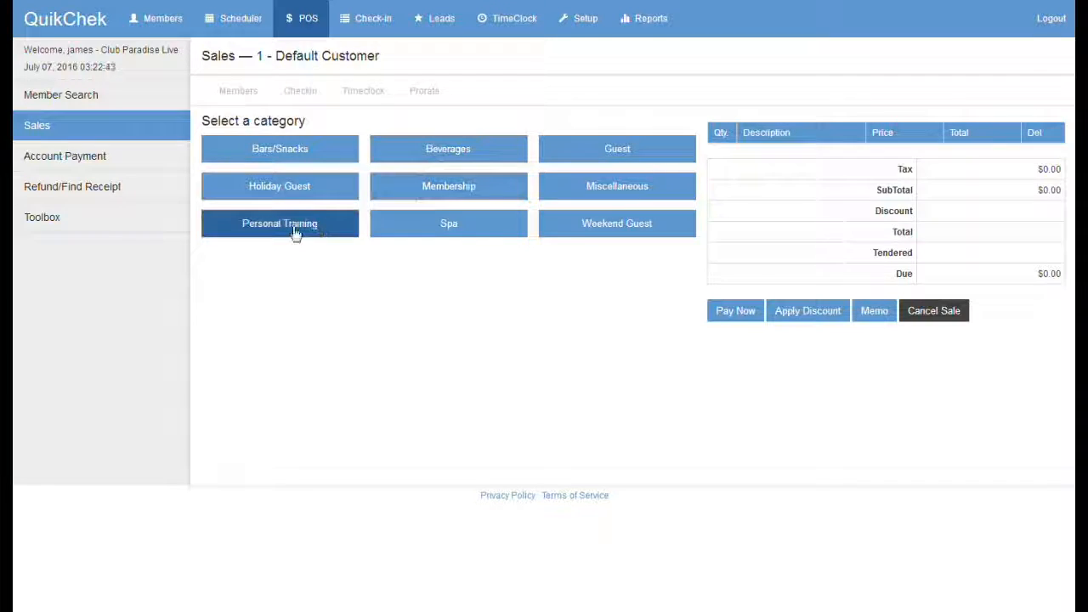
Step: Add a Personal Training 5 Pack and save a memo naming the customer's preferred trainer
click(295, 231)
click(448, 149)
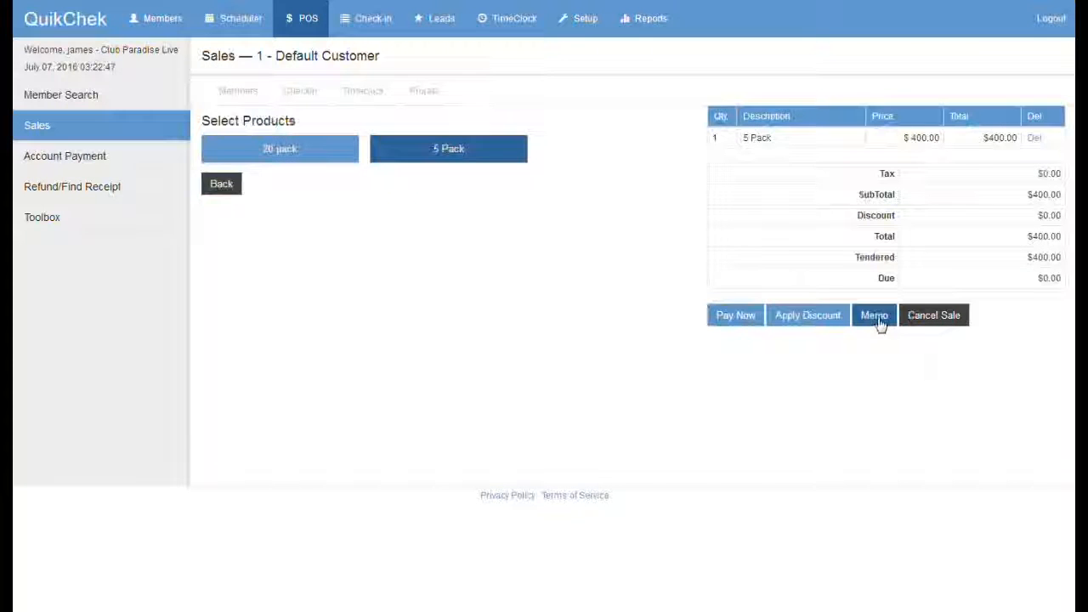
click(875, 315)
click(343, 150)
text(Stephanie wants to train with Pete M.)
click(204, 207)
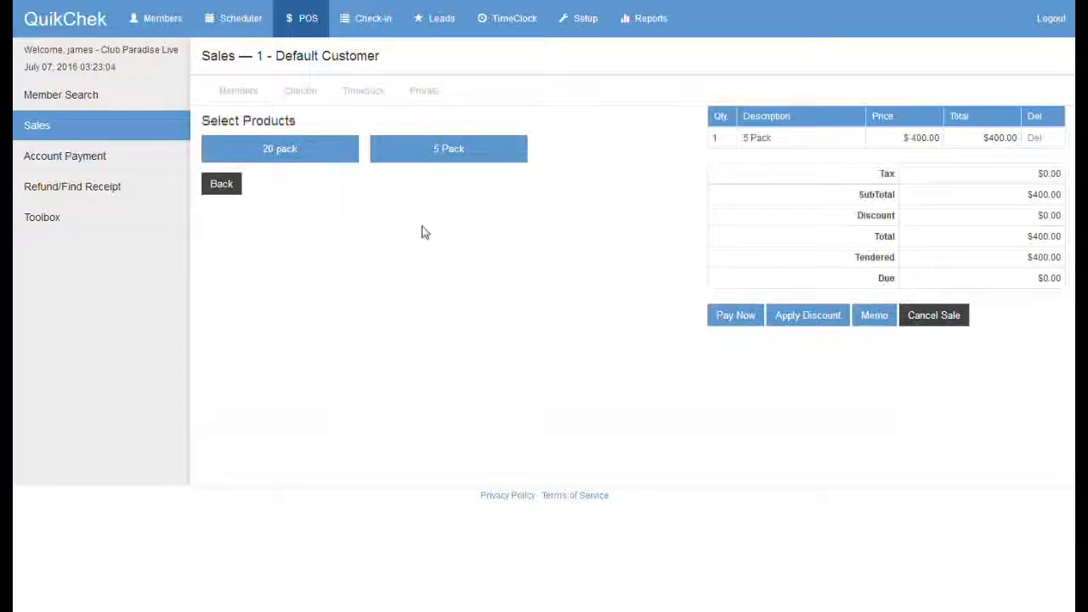
Step: Pay the $400.00 sale by check, entering the check number, and complete it
click(729, 317)
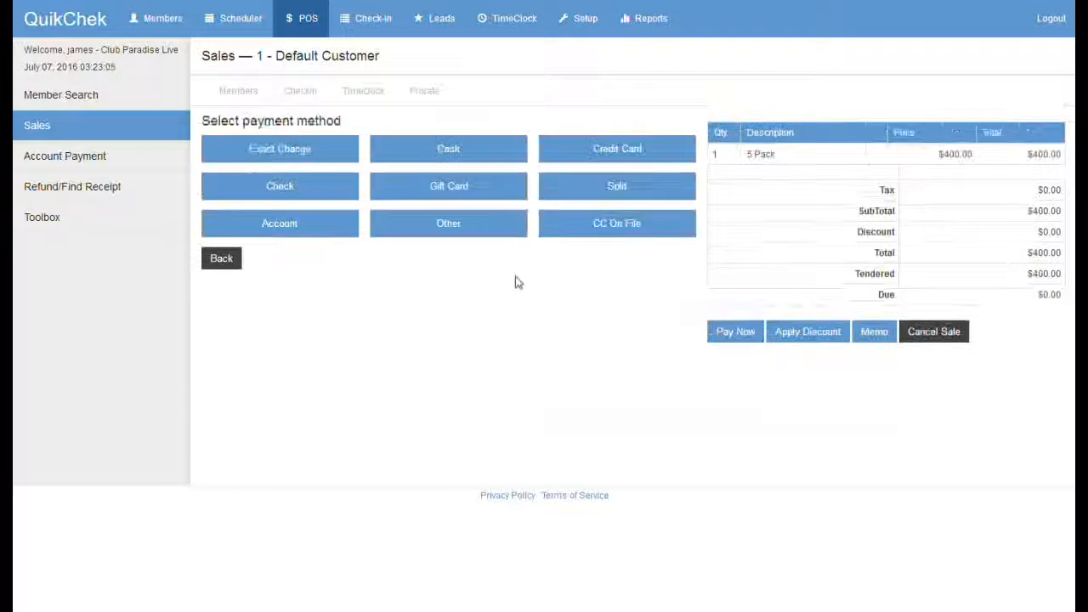
click(315, 187)
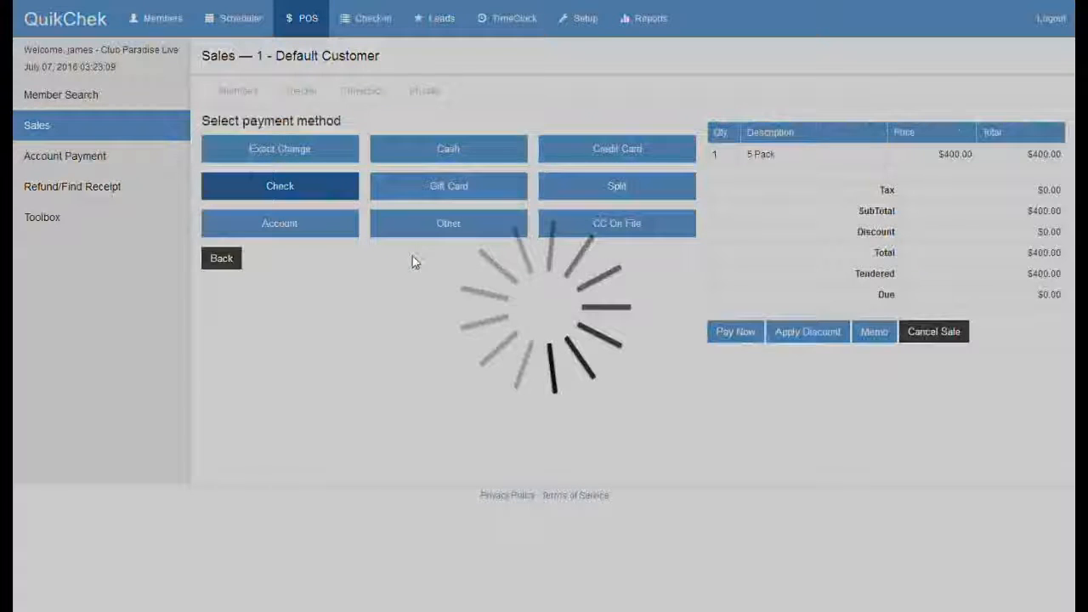
click(412, 259)
text(2341)
click(293, 321)
click(622, 138)
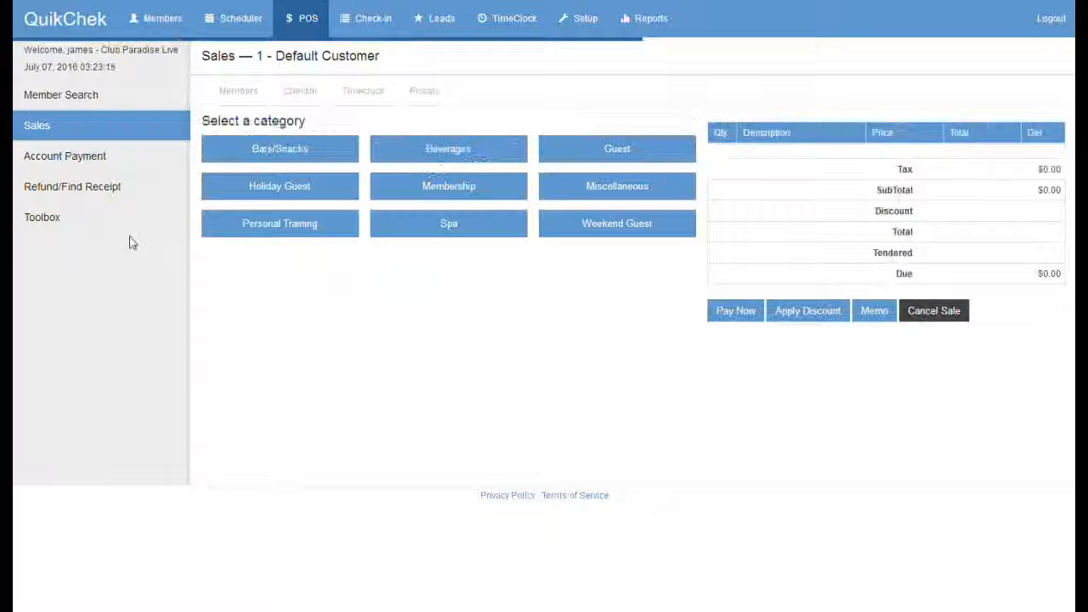
Step: Open newest receipt 892, verify the 5 Pack's trainer memo, then go back to Sales
click(153, 189)
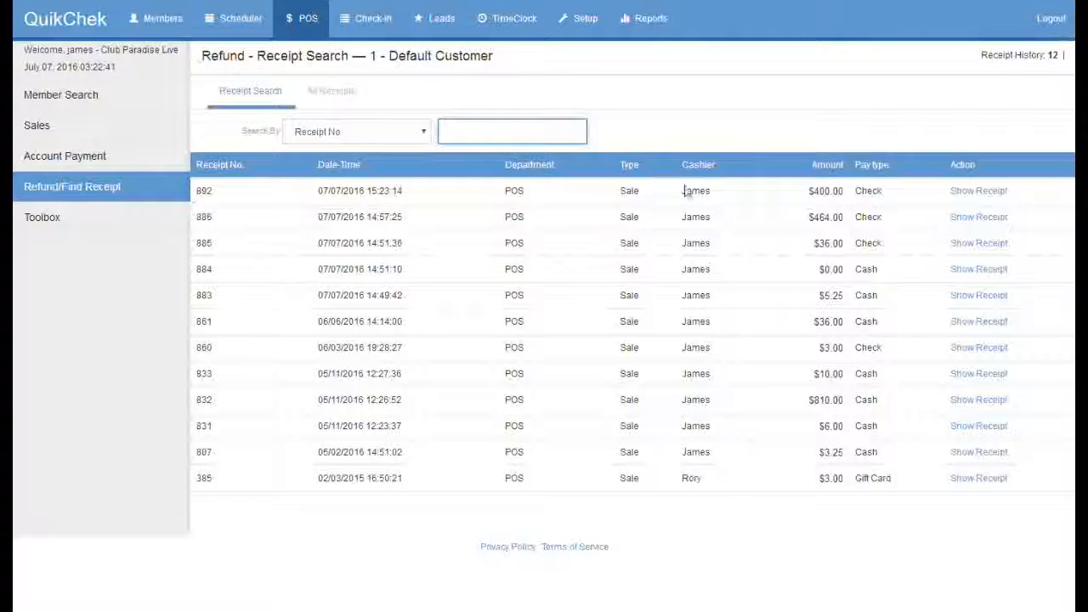
click(973, 192)
drag(680, 287, 835, 292)
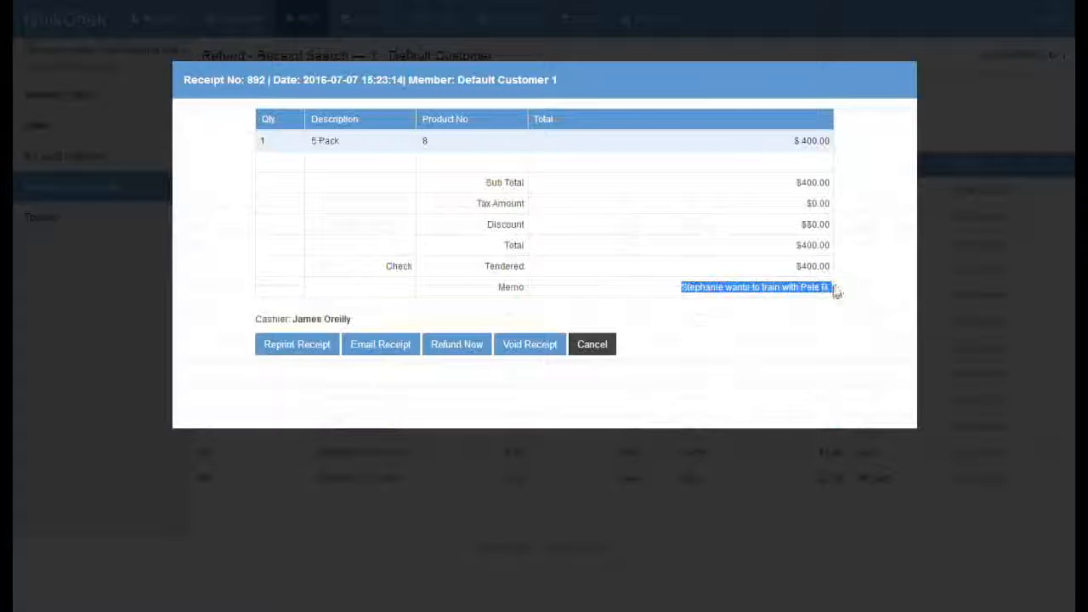
click(593, 344)
click(47, 127)
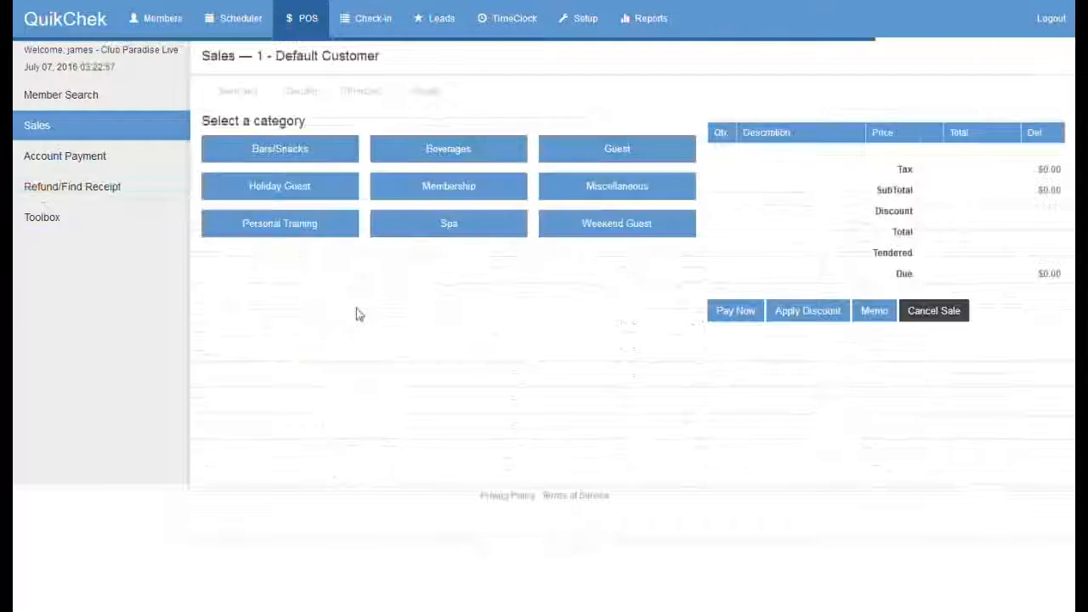